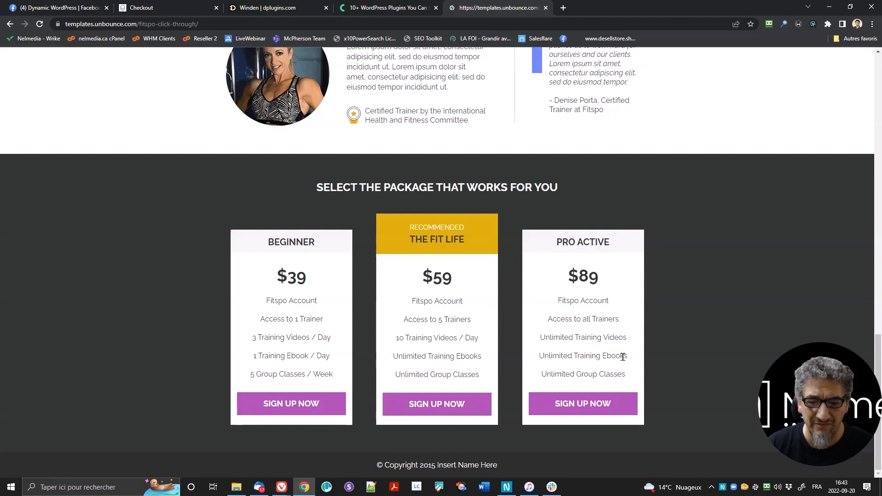
# Review the sections of the Fitspo landing page template, from the pricing packages back up through the owner profile and class list.
pyautogui.scroll(4, 474, 321)
pyautogui.scroll(12, 476, 330)
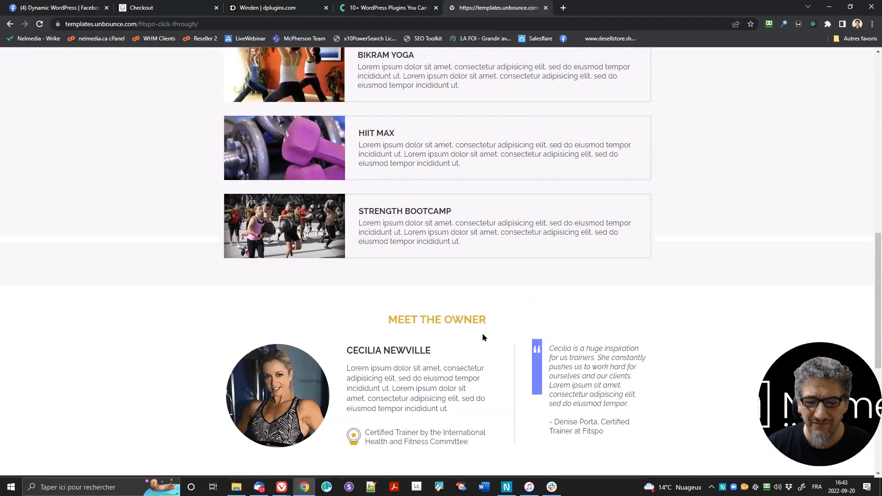
pyautogui.scroll(3, 652, 289)
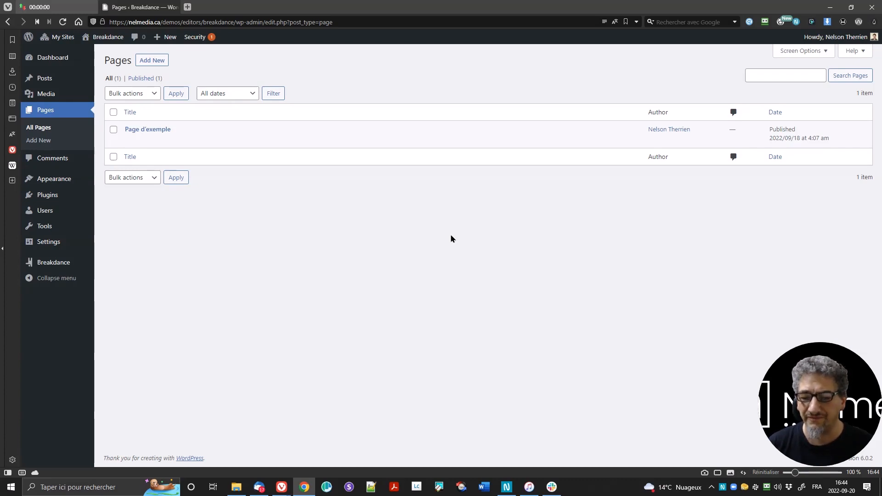
# Start the online stopwatch, publish a new WordPress page titled "Landing page" and open it in the Breakdance editor.
pyautogui.click(44, 7)
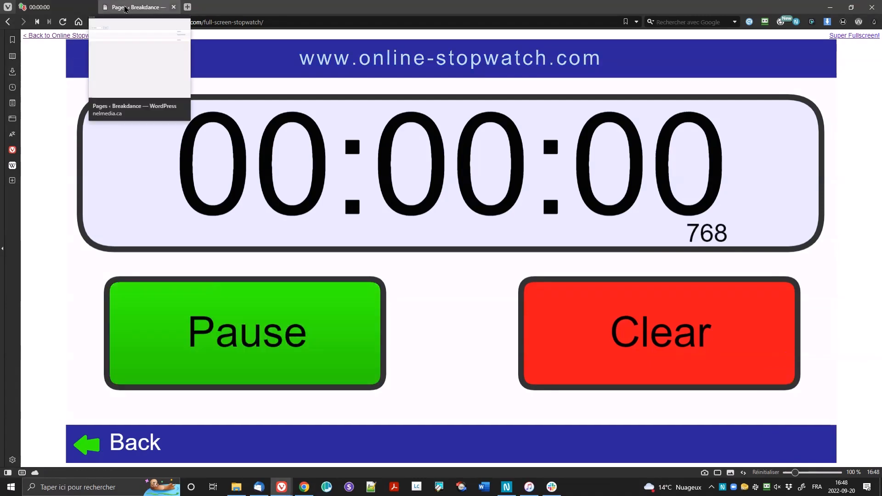
pyautogui.click(125, 9)
pyautogui.click(39, 137)
pyautogui.write('Landing page')
pyautogui.click(807, 60)
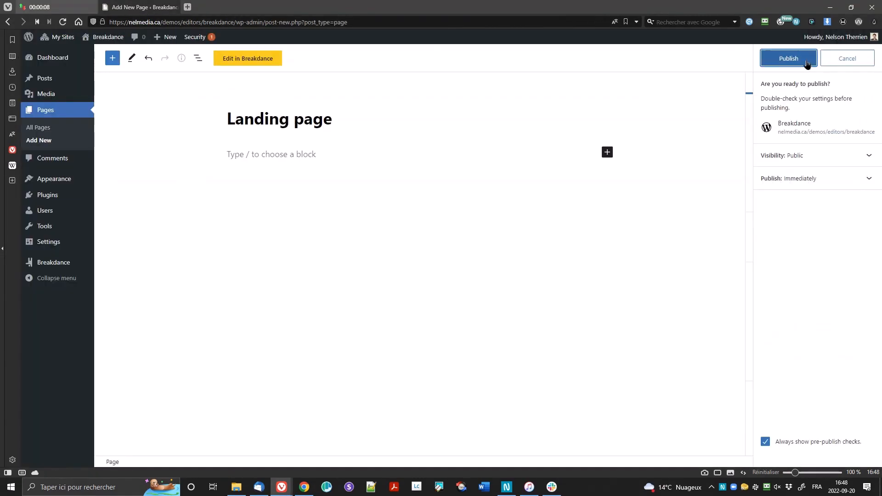
pyautogui.click(788, 58)
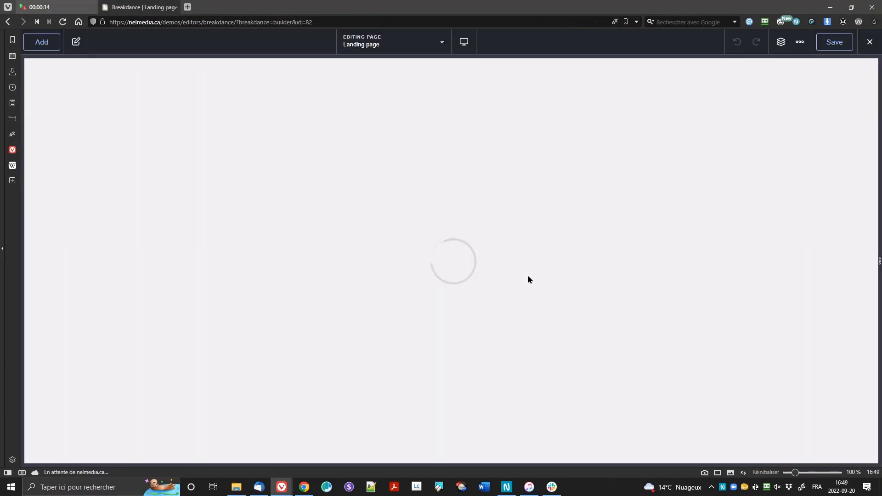
# Set the global Brand and Text colors to #323233.
pyautogui.click(799, 41)
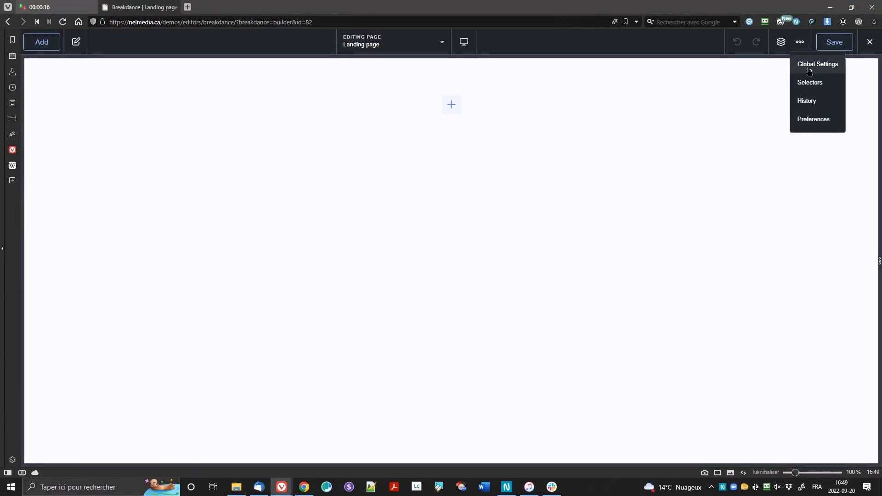
pyautogui.click(817, 65)
pyautogui.click(768, 91)
pyautogui.click(866, 118)
pyautogui.click(777, 200)
pyautogui.click(837, 139)
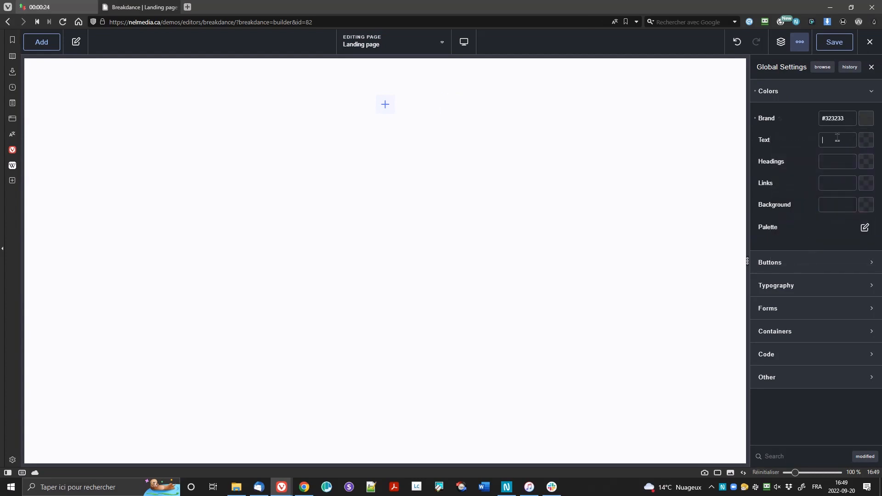
pyautogui.write('#323233')
# Add a global palette color named Secondary with the value #e4ad22.
pyautogui.click(864, 227)
pyautogui.click(779, 280)
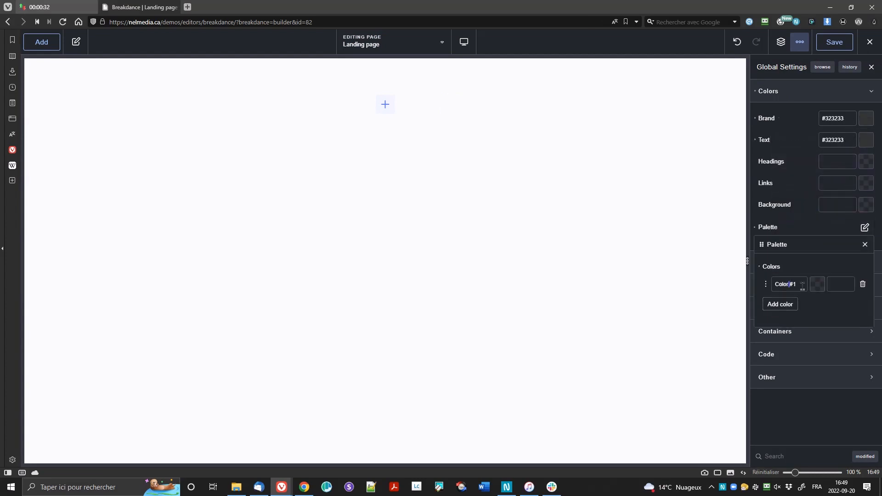
pyautogui.tripleClick(802, 284)
pyautogui.press('BackSpace')
pyautogui.write('Secondary')
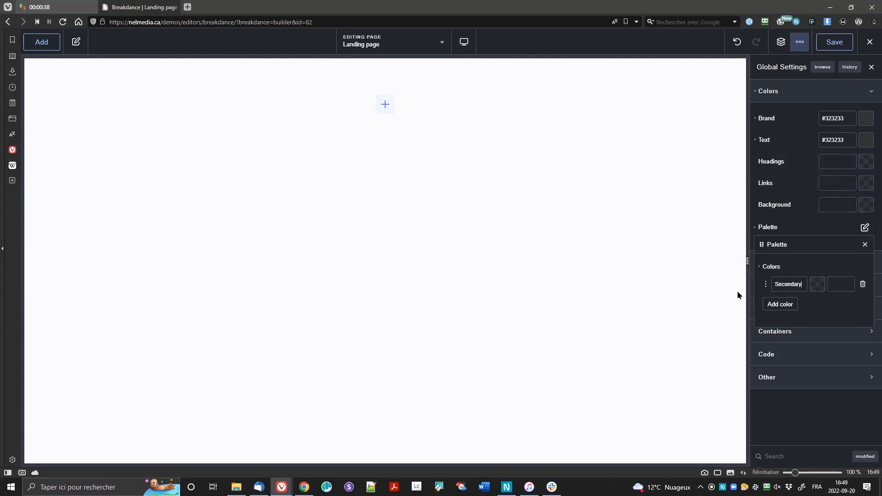
pyautogui.click(840, 285)
pyautogui.write('#e4ad22')
# Add the palette colors purple (#ac50b3) and light gray (#f6f6f6).
pyautogui.click(780, 304)
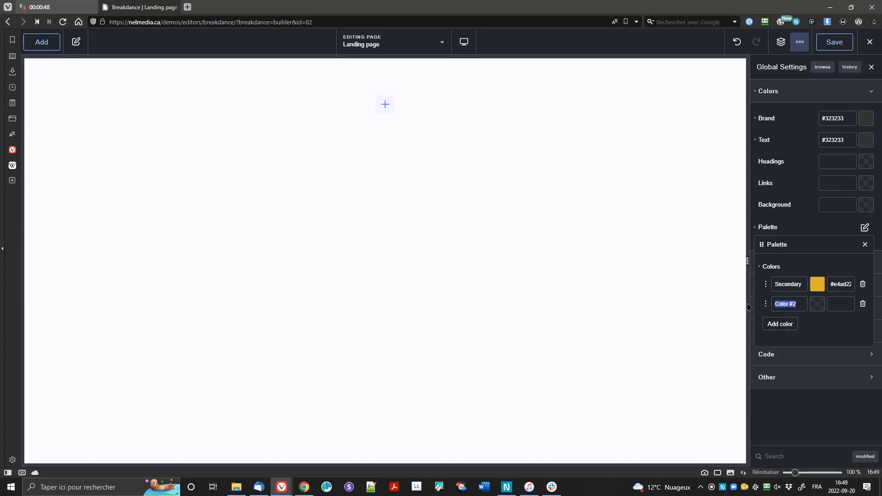
pyautogui.write('purple')
pyautogui.press('Tab')
pyautogui.write('#ac50b3')
pyautogui.click(780, 324)
pyautogui.press('Tab')
pyautogui.write('#f6f6f6')
pyautogui.hotkey('shift', 'Tab')
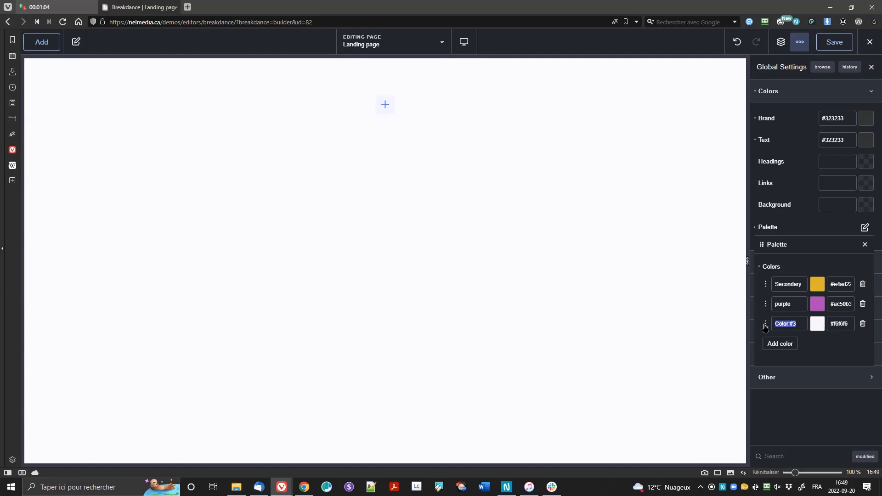
pyautogui.write('light gray')
# Add the palette colors medium gray (#ccc) and dark gray (#2a2a2a).
pyautogui.click(780, 344)
pyautogui.write('medium gray')
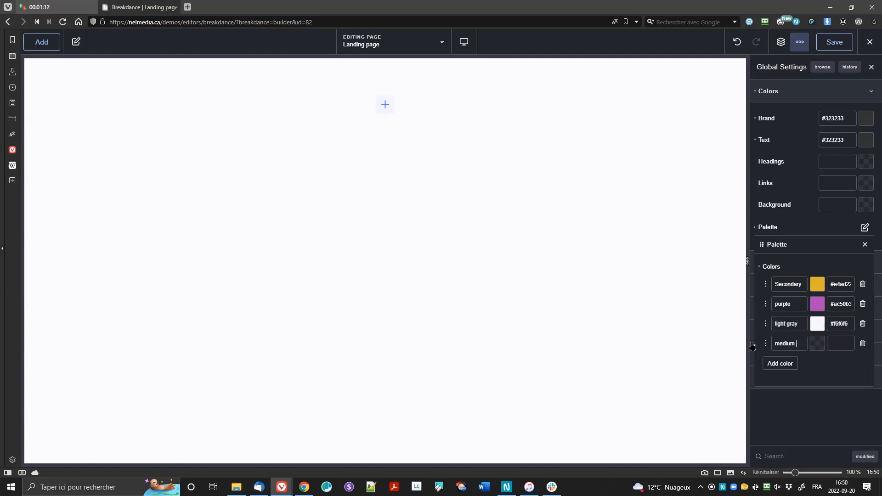
pyautogui.press('Tab')
pyautogui.write('#ccc')
pyautogui.click(782, 363)
pyautogui.write('dark grey')
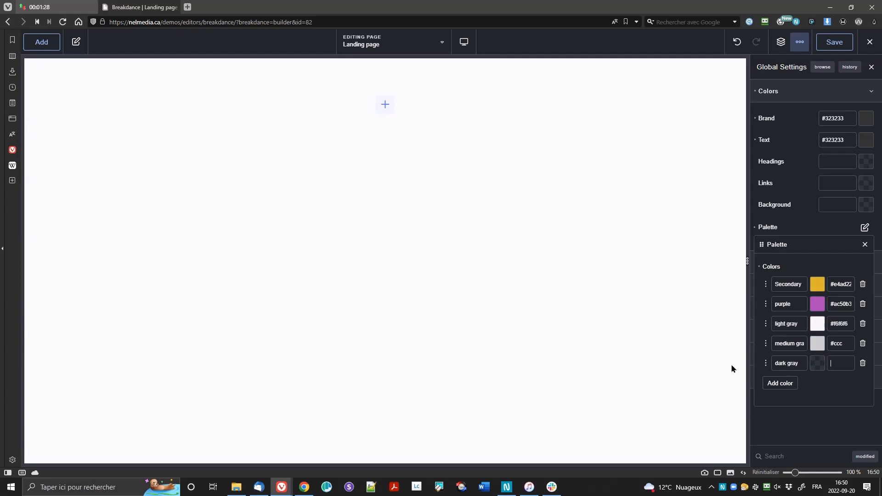
pyautogui.write('#2a2a2a')
# Add the palette colors white (#fff) and black (#000), and finish editing the palette.
pyautogui.click(779, 383)
pyautogui.write('white')
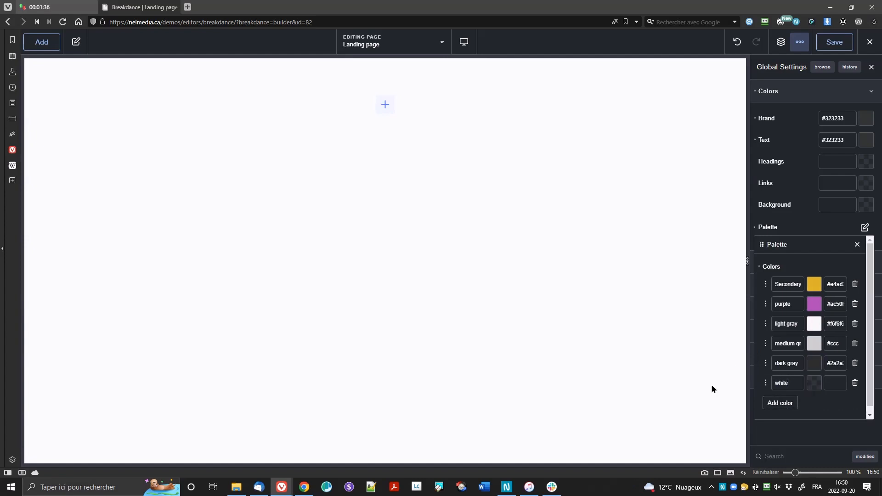
pyautogui.press('Tab')
pyautogui.write('#fff')
pyautogui.click(779, 403)
pyautogui.write('black')
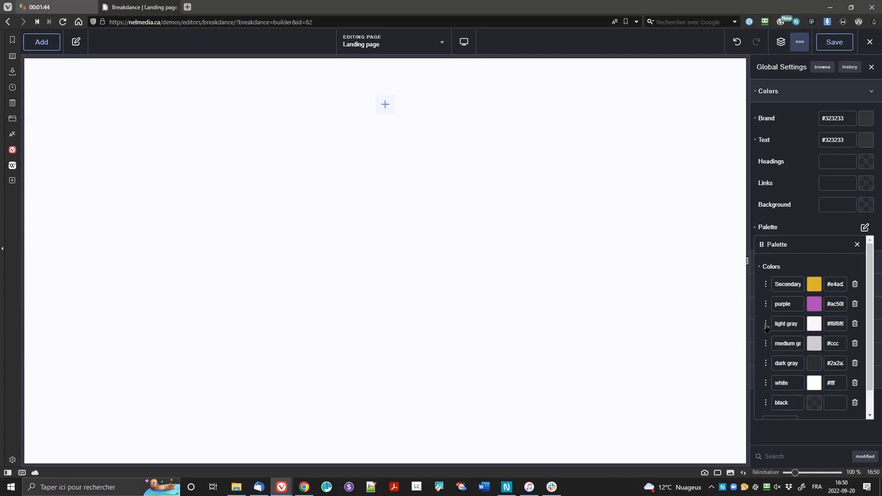
pyautogui.press('Tab')
pyautogui.write('#000')
pyautogui.click(857, 245)
# Give the global primary button a custom size with 50 px left and right padding.
pyautogui.click(776, 262)
pyautogui.click(856, 288)
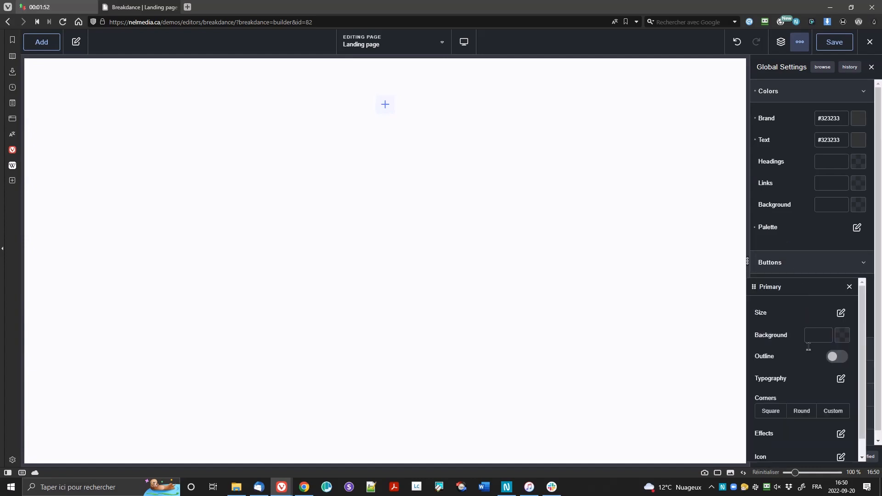
pyautogui.click(840, 312)
pyautogui.click(826, 332)
pyautogui.click(822, 397)
pyautogui.write('50')
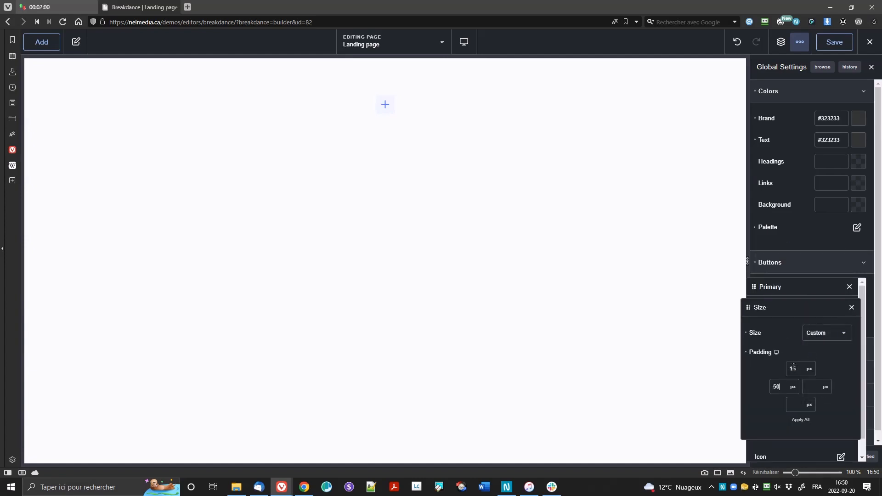
pyautogui.press('Tab')
pyautogui.write('50')
pyautogui.press('Tab')
pyautogui.write('50')
pyautogui.click(852, 307)
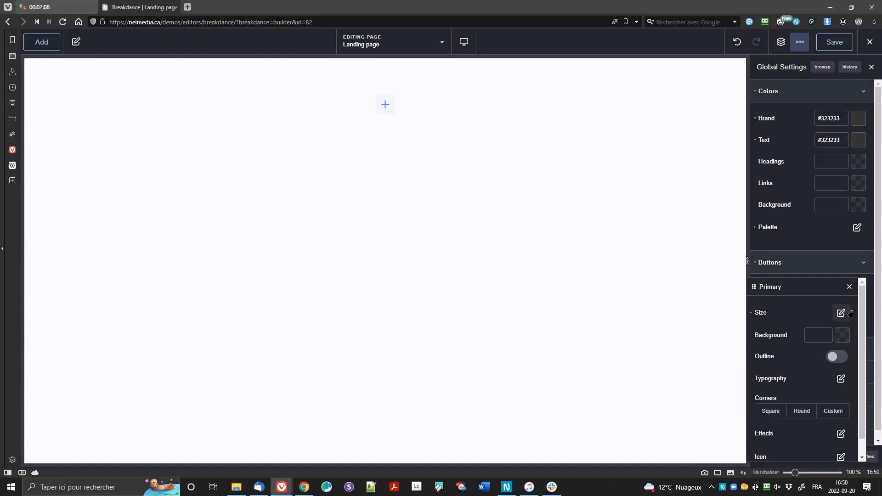
# Set the primary button's background color from the global palette.
pyautogui.click(818, 335)
pyautogui.click(818, 334)
pyautogui.click(819, 335)
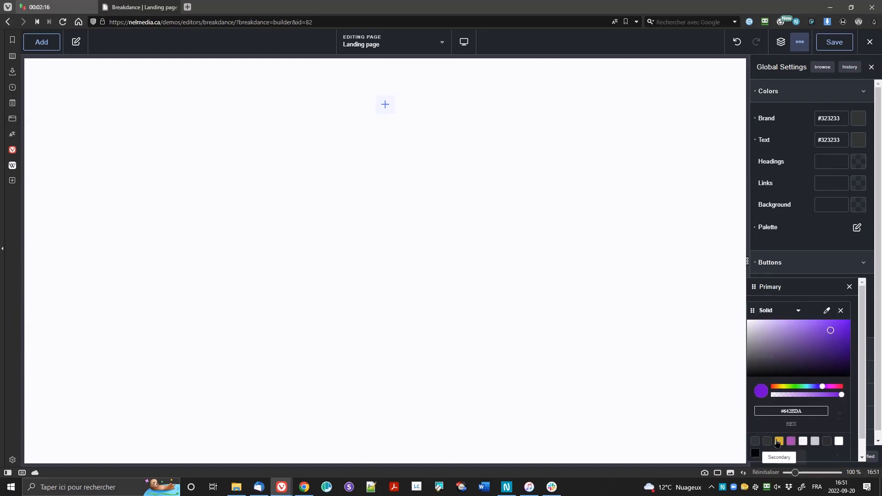
pyautogui.click(818, 335)
# Set the primary button's typography to white with a weight of 700, and adjust its advanced text options.
pyautogui.click(841, 358)
pyautogui.click(847, 311)
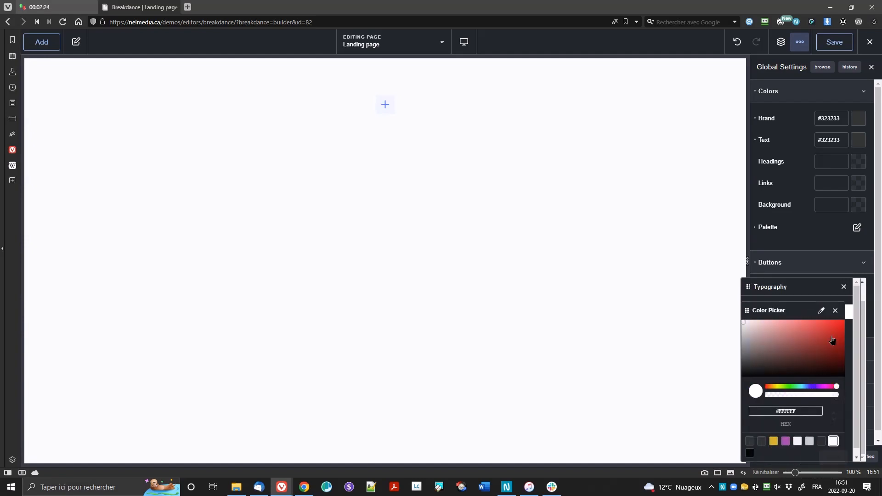
pyautogui.click(835, 310)
pyautogui.click(828, 399)
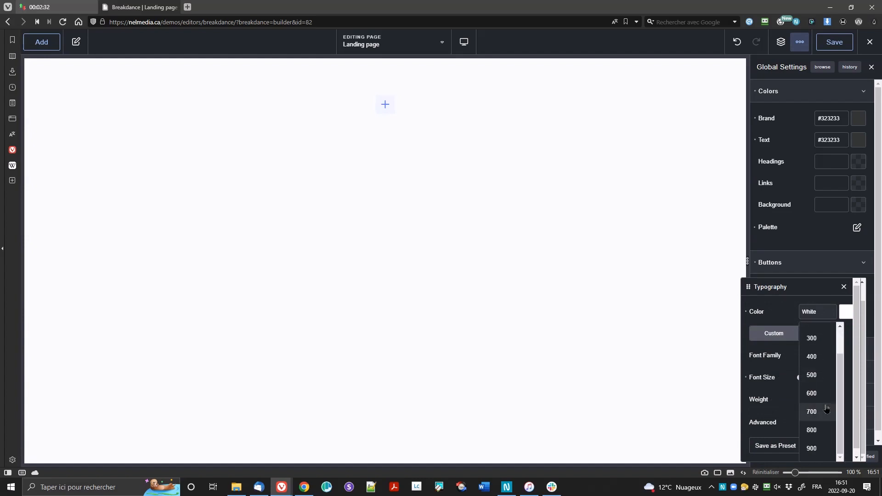
pyautogui.click(811, 411)
pyautogui.click(844, 422)
pyautogui.click(791, 418)
pyautogui.click(834, 285)
# Set the global heading and body fonts to Raleway with a base size of 16 px.
pyautogui.click(817, 285)
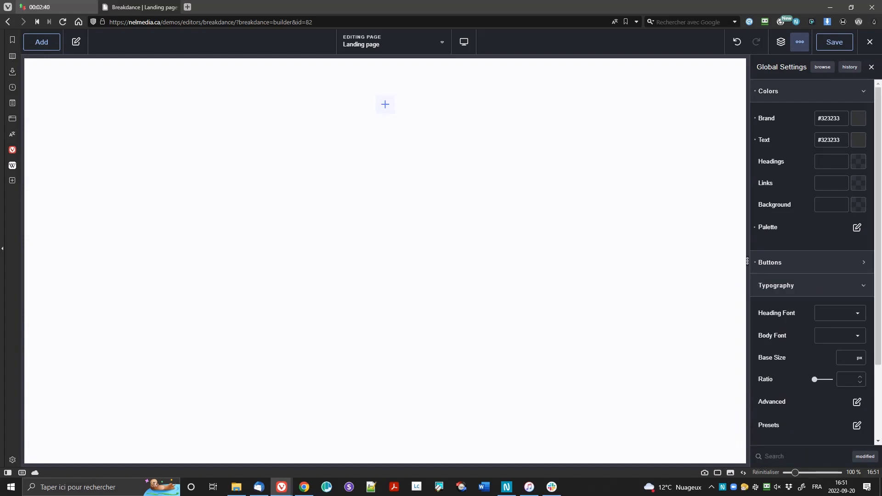
pyautogui.click(839, 313)
pyautogui.write('Ral')
pyautogui.click(832, 328)
pyautogui.click(839, 335)
pyautogui.write('Raleway')
pyautogui.click(848, 357)
pyautogui.write('16')
# Adjust the advanced text options for All Headings in the global typography.
pyautogui.click(856, 401)
pyautogui.scroll(-2, 811, 321)
pyautogui.click(857, 374)
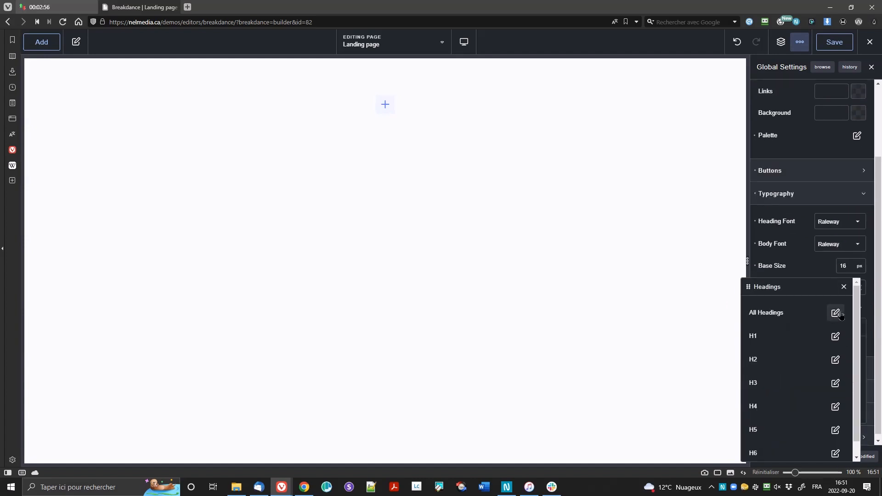
pyautogui.click(839, 314)
pyautogui.click(829, 422)
pyautogui.click(787, 422)
pyautogui.click(833, 287)
pyautogui.click(837, 287)
# Set the global H1 heading color to White and its font size to 36 px.
pyautogui.click(834, 336)
pyautogui.click(835, 312)
pyautogui.click(829, 439)
pyautogui.click(831, 310)
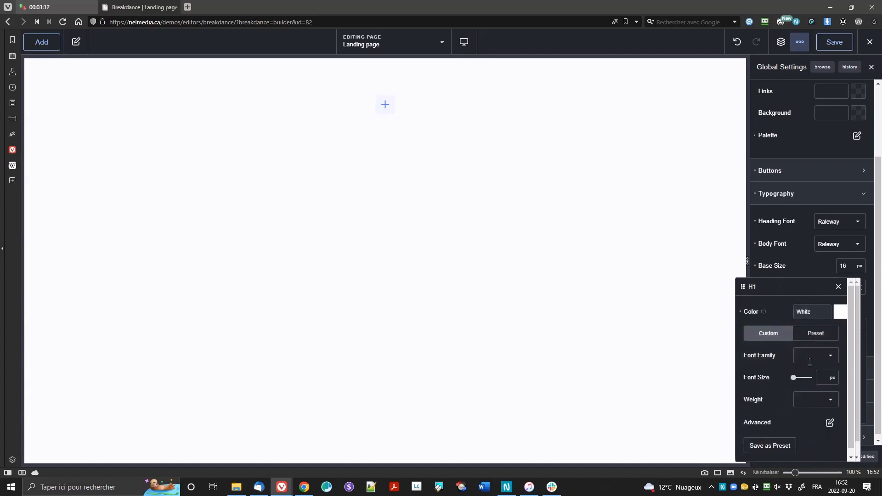
pyautogui.click(822, 378)
pyautogui.write('36')
# Set the global H2 heading font size to 24 px.
pyautogui.click(838, 287)
pyautogui.click(833, 358)
pyautogui.click(822, 378)
pyautogui.write('24')
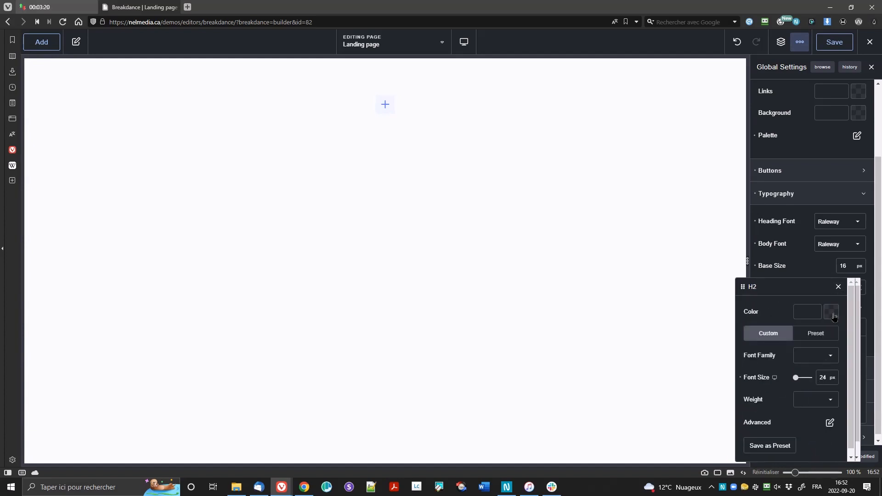
pyautogui.click(838, 287)
# Set the global container width for sections to 960 px.
pyautogui.click(762, 390)
pyautogui.scroll(-2, 763, 389)
pyautogui.click(857, 354)
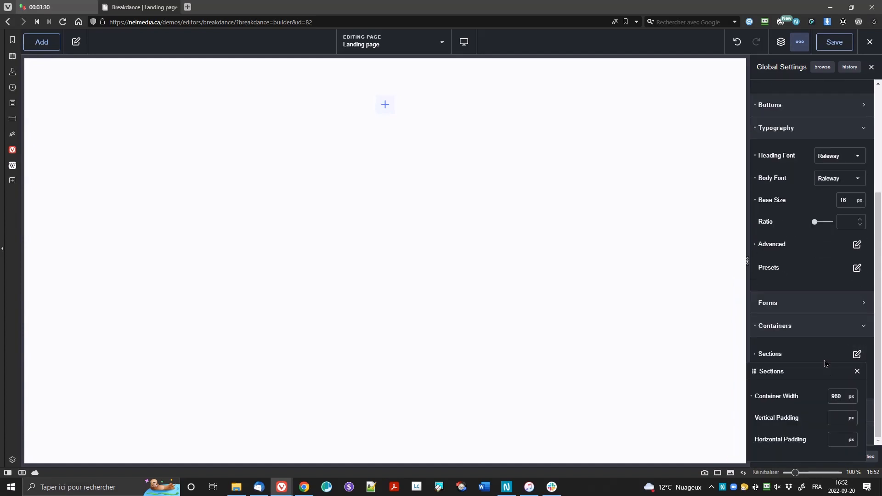
pyautogui.click(857, 371)
# With the page structure shown, add a Section and use the photo of the crouching woman by the fence as its background.
pyautogui.click(781, 42)
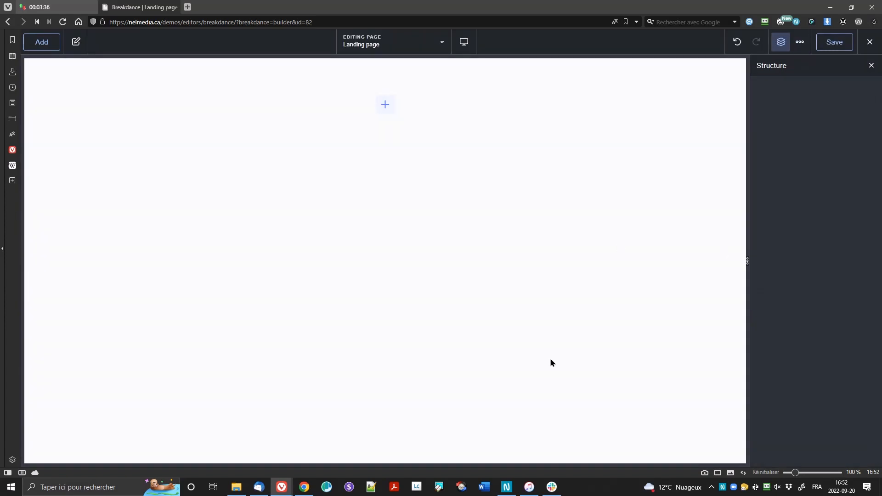
pyautogui.click(41, 41)
pyautogui.click(69, 170)
pyautogui.click(78, 130)
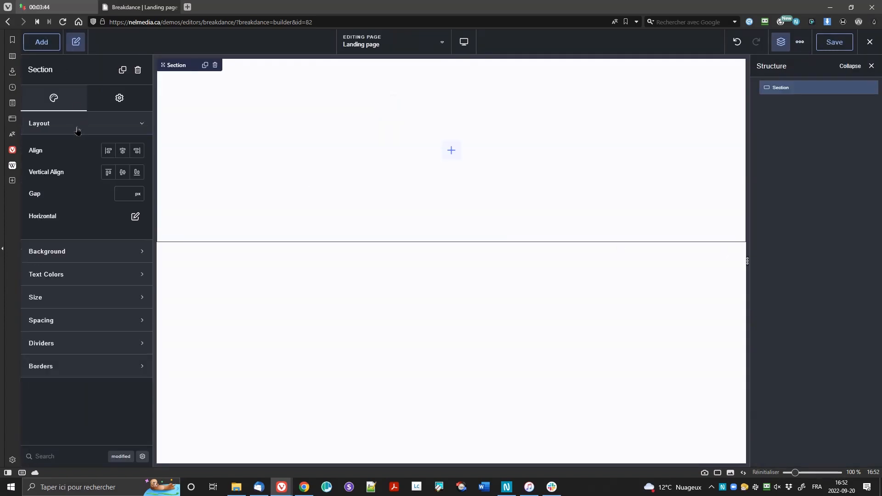
pyautogui.click(78, 252)
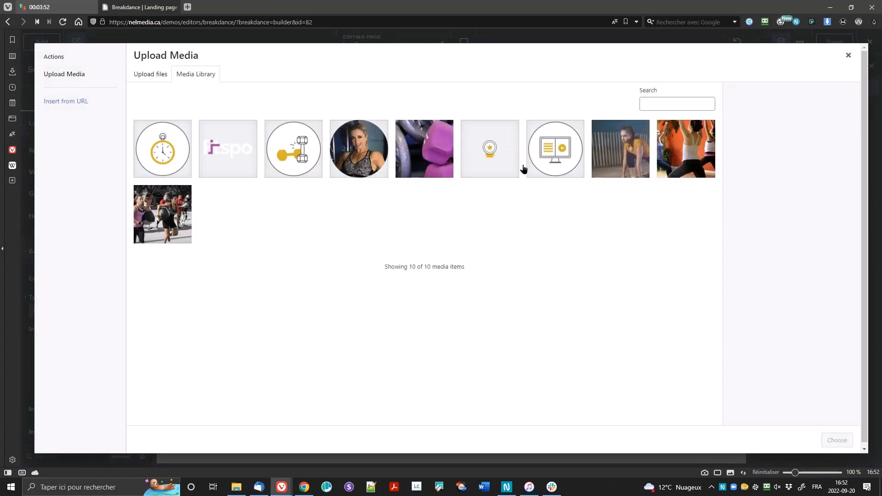
pyautogui.click(620, 149)
pyautogui.click(836, 440)
# Set the section's top padding to 120 px and insert a Div inside the section.
pyautogui.scroll(-5, 100, 340)
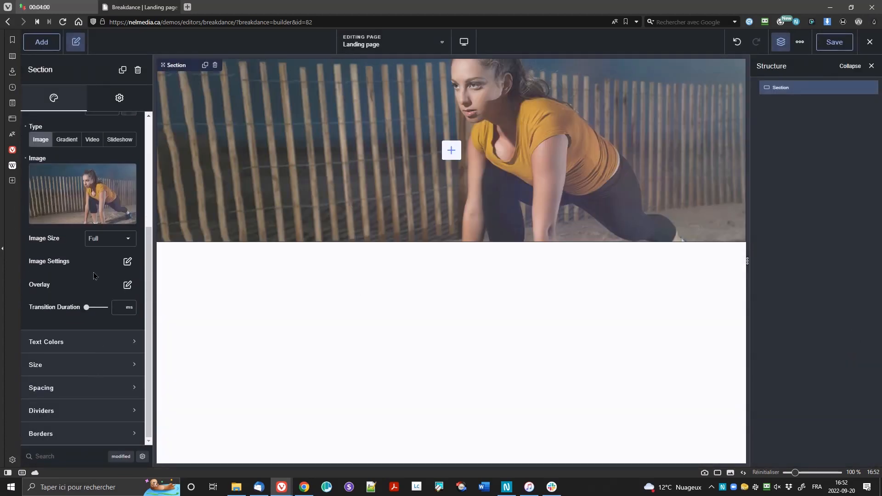
pyautogui.click(41, 388)
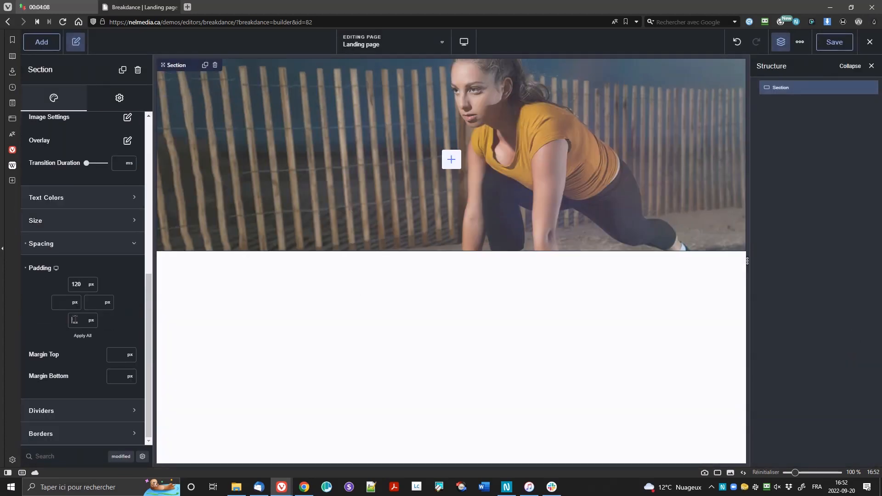
pyautogui.click(74, 244)
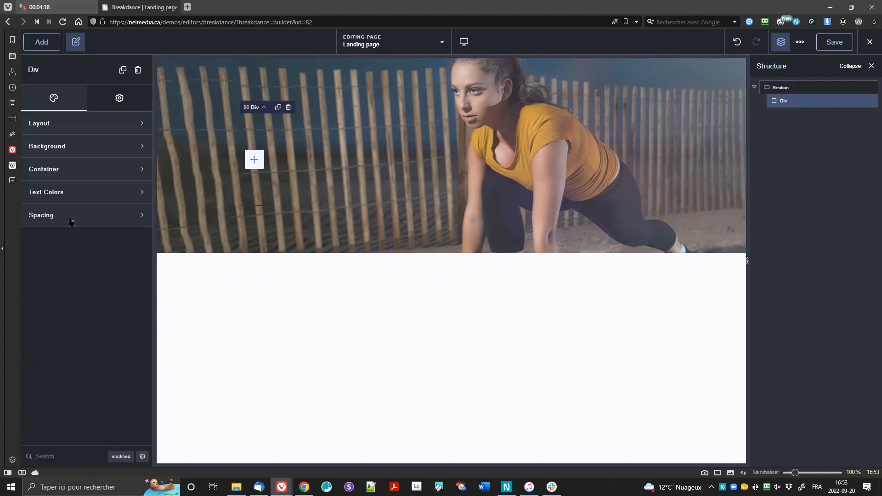
# Widen the Div container and add an image inside it showing the Fitspo logo from the media library.
pyautogui.click(104, 124)
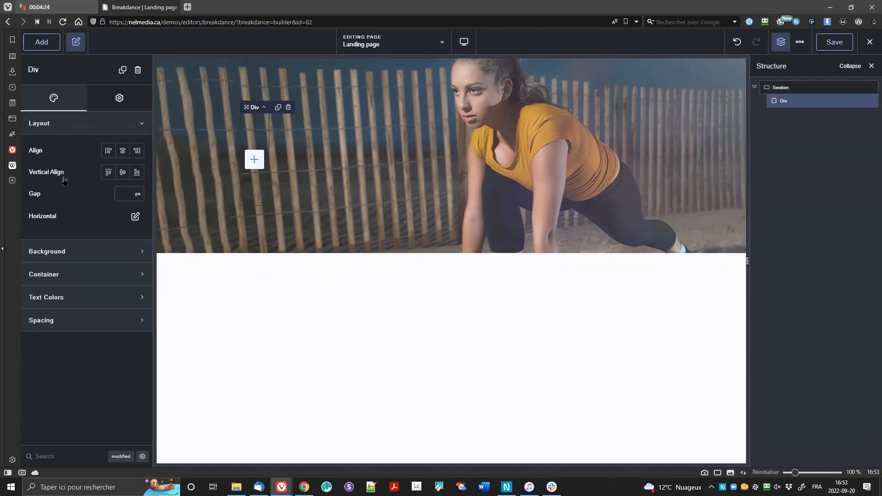
pyautogui.click(73, 275)
pyautogui.click(42, 42)
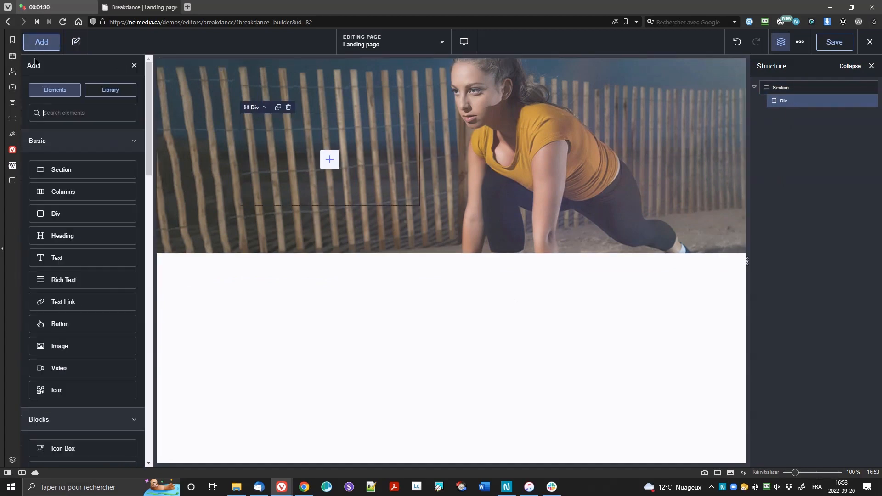
pyautogui.click(74, 346)
pyautogui.click(85, 162)
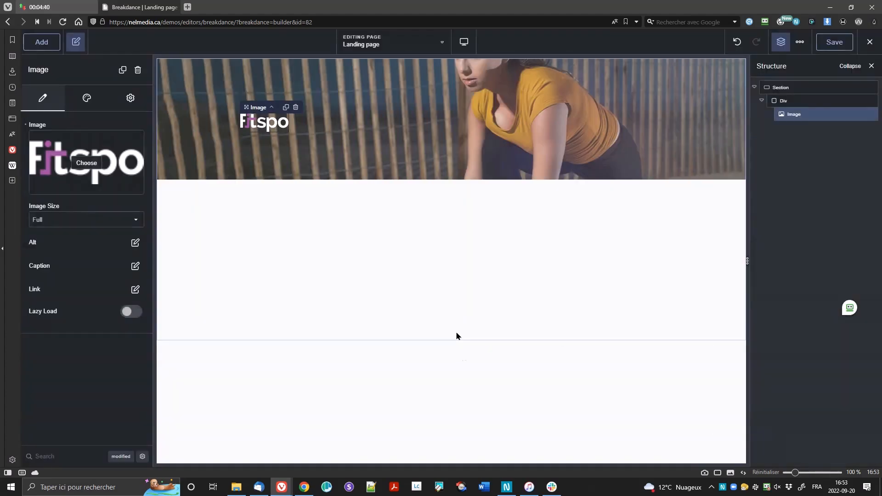
# Set the Fitspo logo image's bottom margin to 50 px.
pyautogui.click(87, 97)
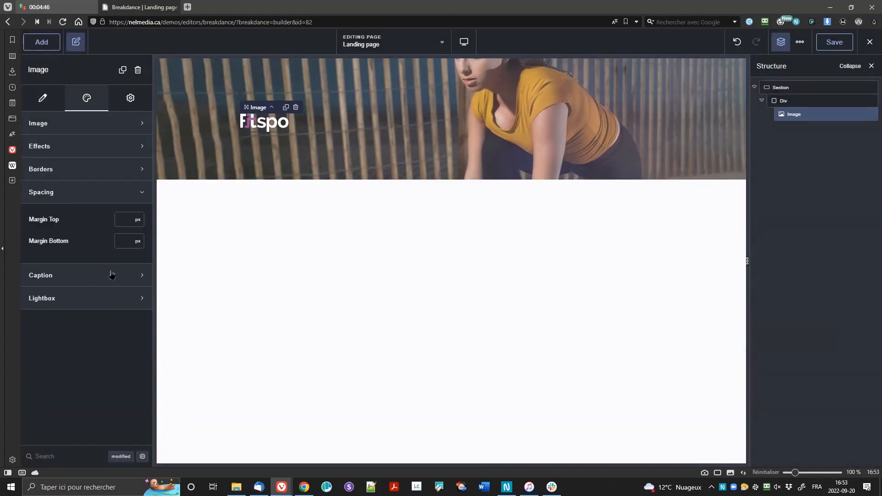
pyautogui.click(125, 241)
pyautogui.write('50')
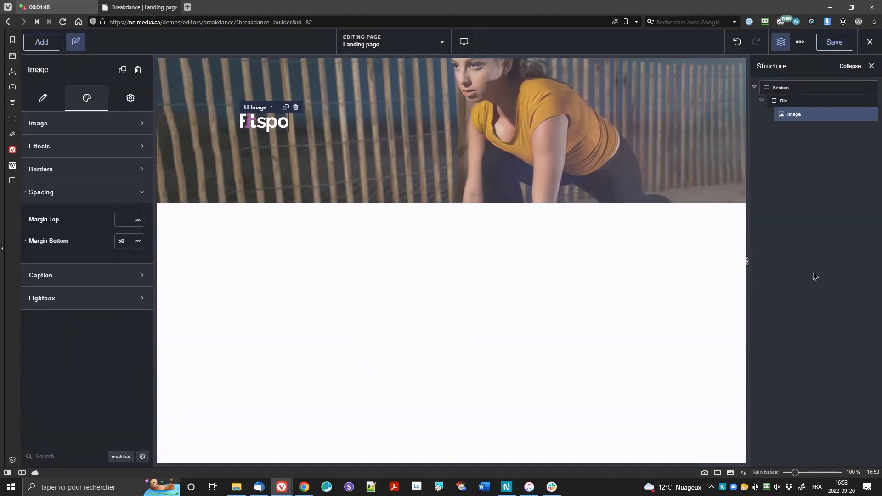
# Add a heading below the logo reading "Be fit. Be strong." and tag it as h1.
pyautogui.click(42, 42)
pyautogui.click(51, 235)
pyautogui.moveTo(79, 137); pyautogui.dragTo(18, 138)
pyautogui.write('Befit. Be')
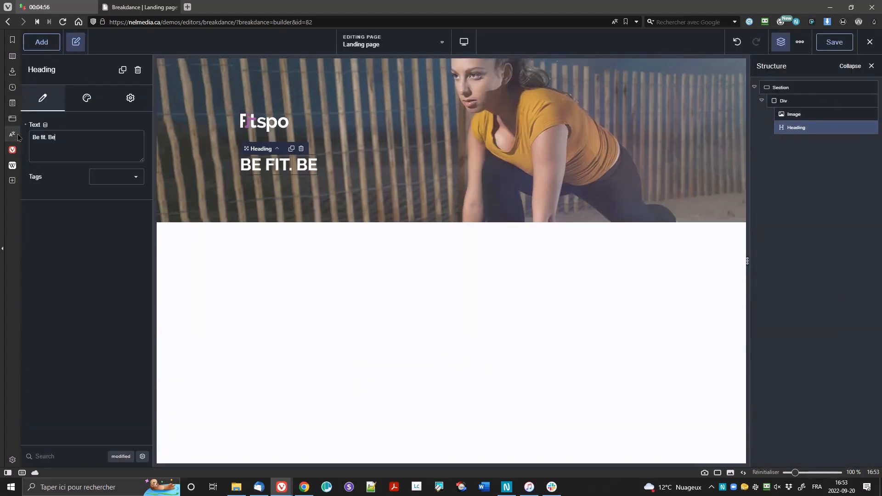
pyautogui.write(' strong.')
pyautogui.click(98, 178)
pyautogui.click(101, 182)
# Set the bottom margin of the "Be fit. Be strong." heading to 10 px.
pyautogui.click(87, 98)
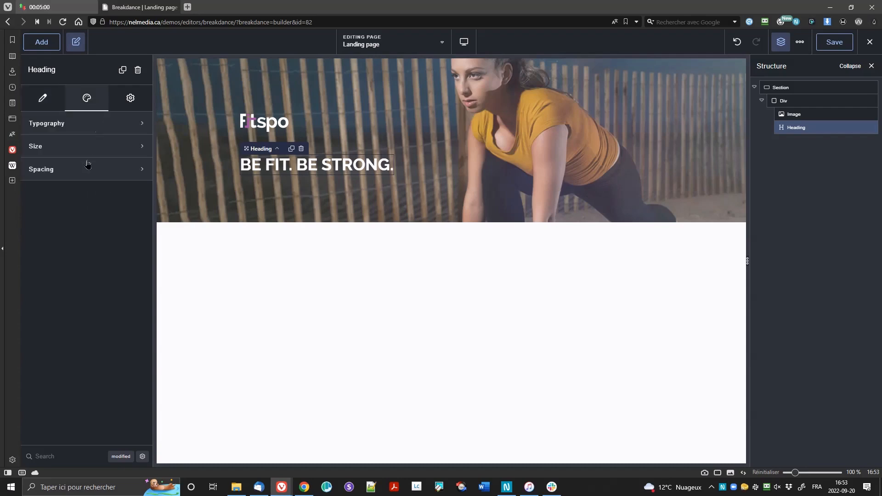
pyautogui.click(87, 149)
pyautogui.click(88, 208)
pyautogui.click(121, 256)
pyautogui.write('10')
# Add a white 18 px Text paragraph starting "Fitspo gives you all the essential tools" and ending "in group fitness classes.".
pyautogui.click(42, 42)
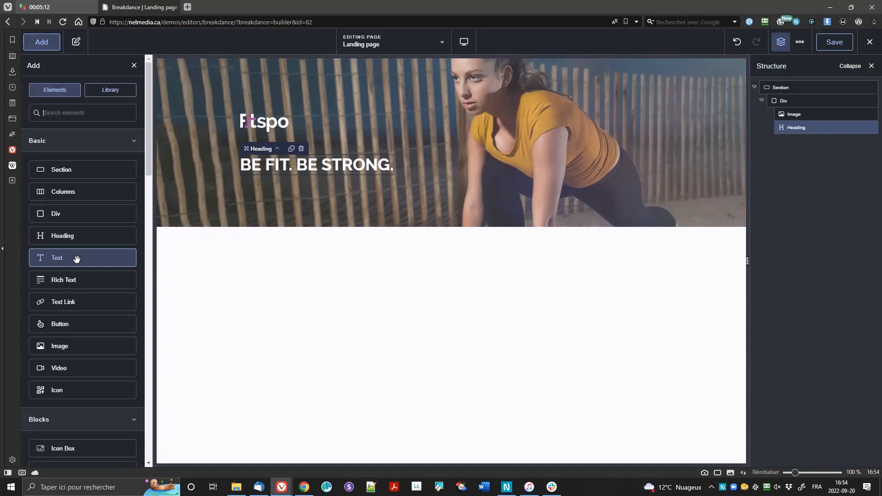
pyautogui.click(76, 259)
pyautogui.click(87, 146)
pyautogui.hotkey('ctrl', 'a')
pyautogui.write('Fitspo gives you all the essential tools you will need to get your routine going. Workout on your own or join our highly trained instructors in group fitness classes.')
pyautogui.click(86, 98)
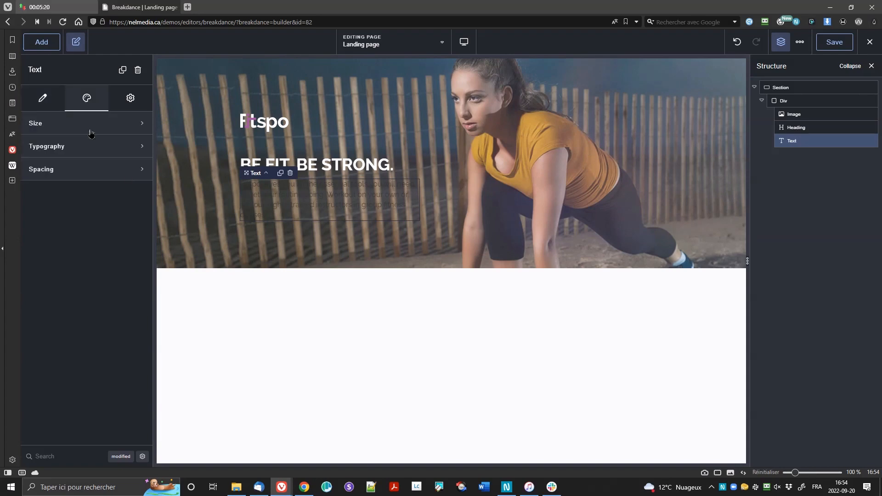
pyautogui.click(122, 148)
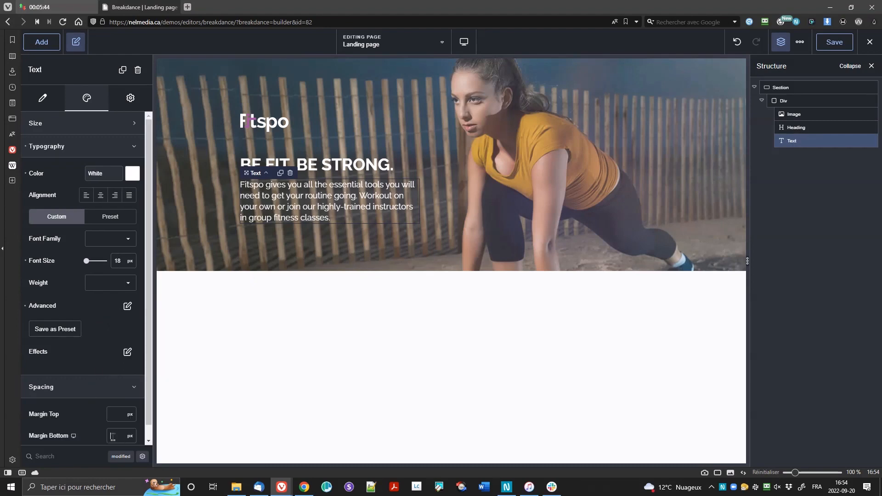
# Add a heading below the hero paragraph reading "Plans starting at $39" and tag it as h3.
pyautogui.click(41, 41)
pyautogui.click(60, 235)
pyautogui.hotkey('ctrl', 'a')
pyautogui.write('Pla')
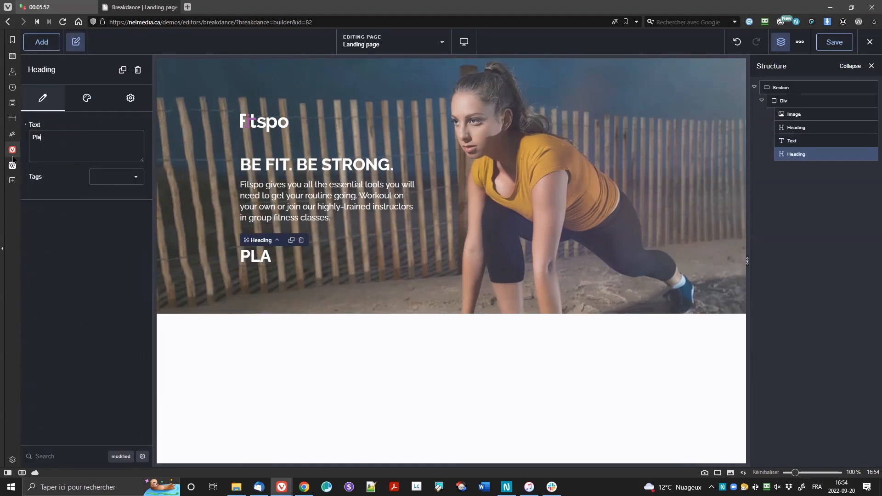
pyautogui.write('$39')
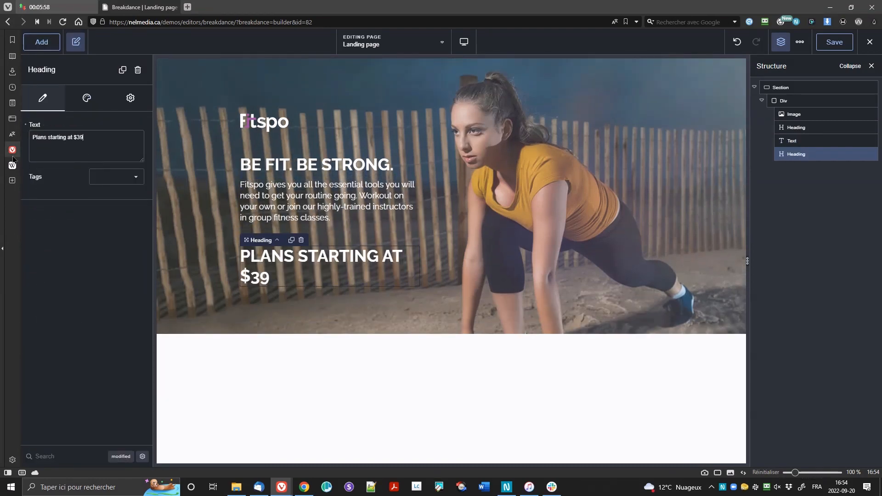
pyautogui.click(116, 176)
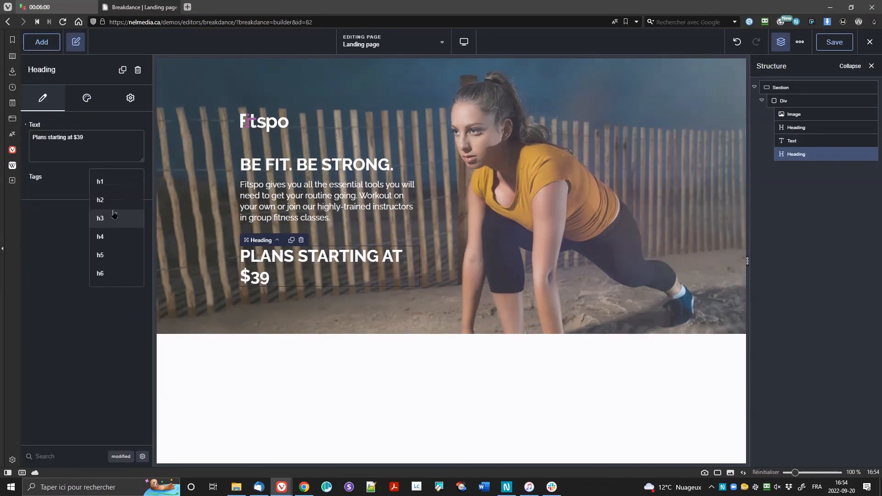
pyautogui.click(107, 216)
# Style the "Plans starting at $39" heading in white at 18 px with a 20 px bottom margin.
pyautogui.click(87, 97)
pyautogui.click(117, 130)
pyautogui.click(137, 150)
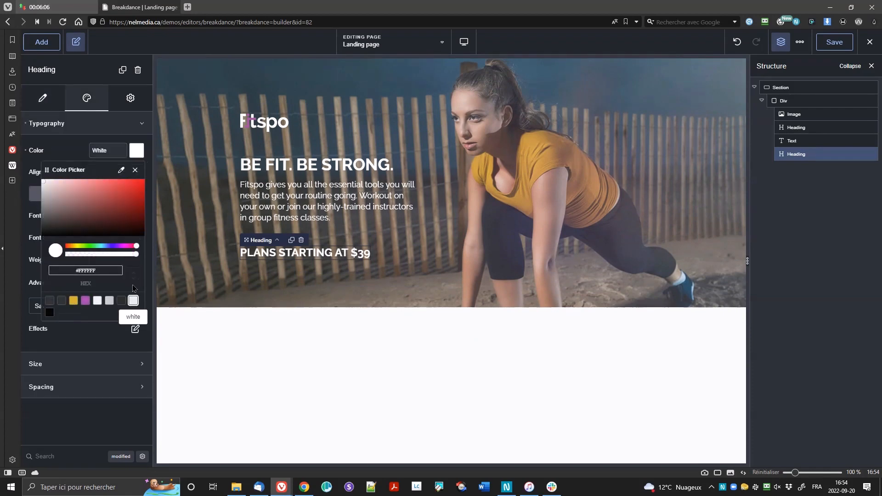
pyautogui.click(132, 301)
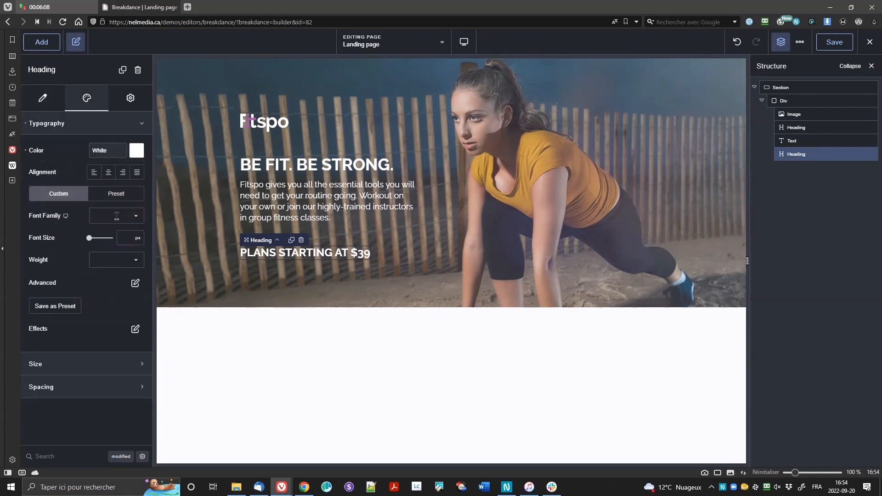
pyautogui.click(122, 238)
pyautogui.write('18')
pyautogui.click(89, 386)
pyautogui.click(120, 437)
pyautogui.write('20')
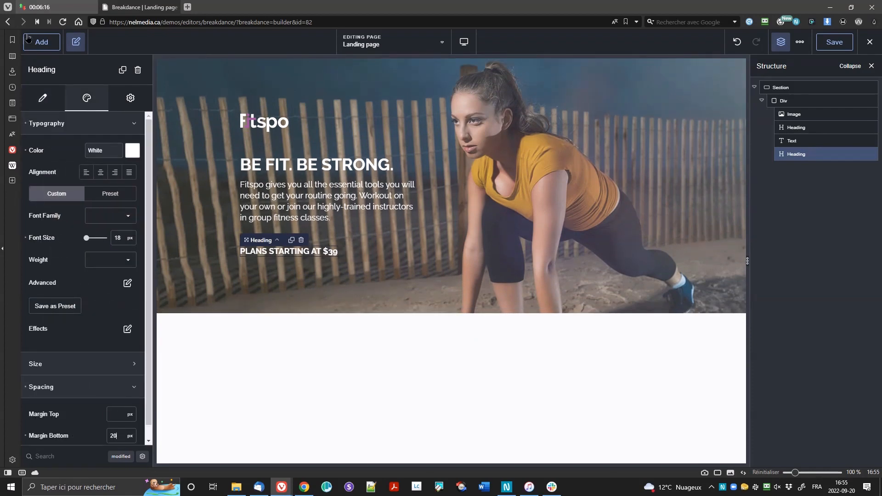
# Add a Button below the plans heading with the text "Sign up now".
pyautogui.click(31, 39)
pyautogui.click(59, 324)
pyautogui.click(77, 140)
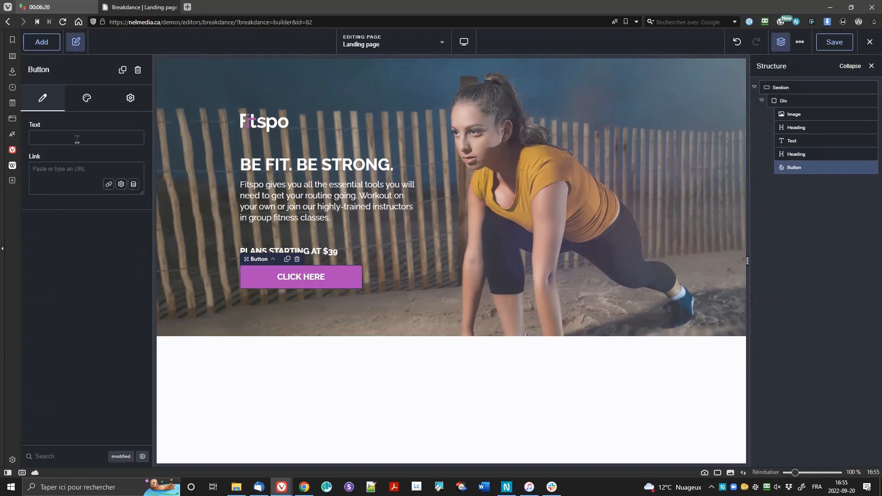
pyautogui.write('Sin')
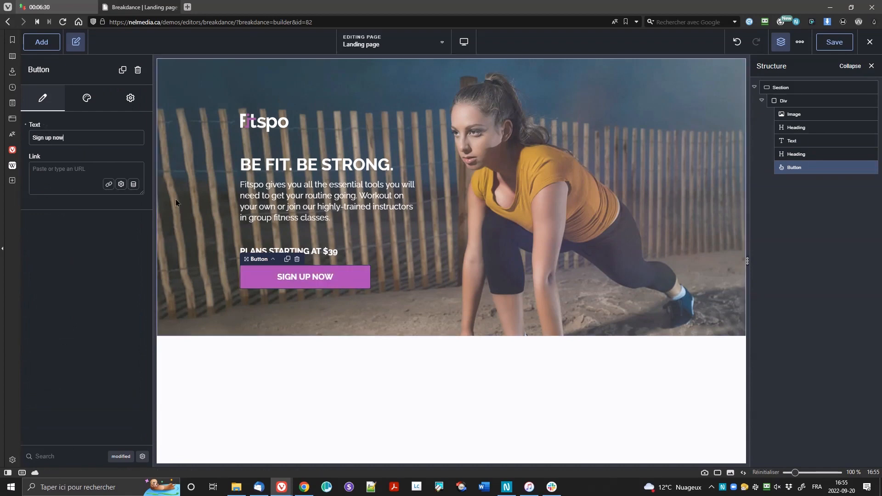
# Add a second Section below the hero with centred content and the Secondary background colour, and adjust its spacing.
pyautogui.click(41, 41)
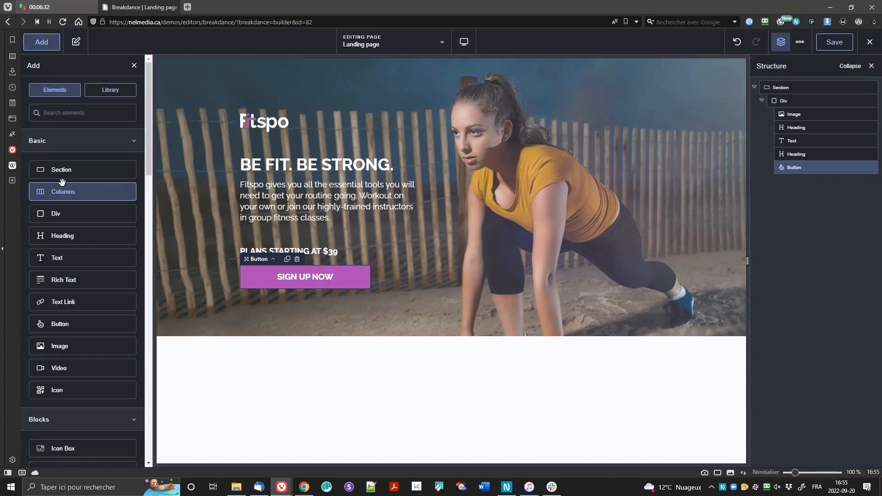
pyautogui.click(51, 171)
pyautogui.click(754, 87)
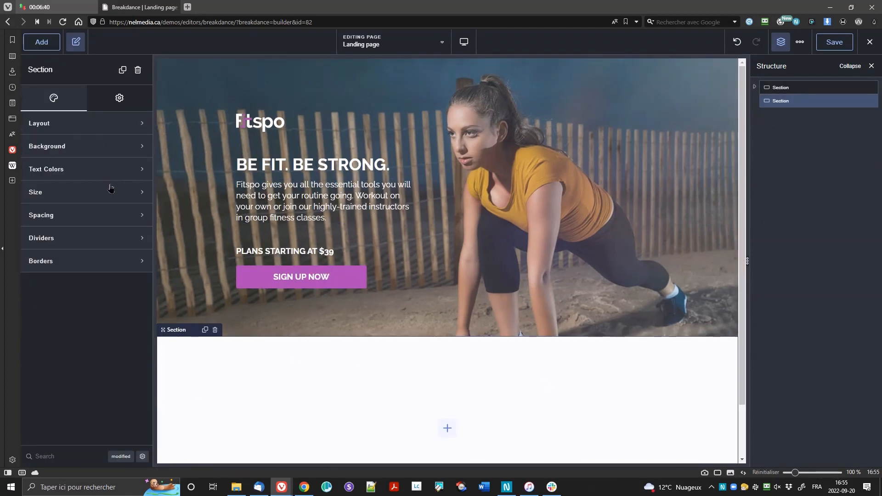
pyautogui.click(70, 123)
pyautogui.click(80, 250)
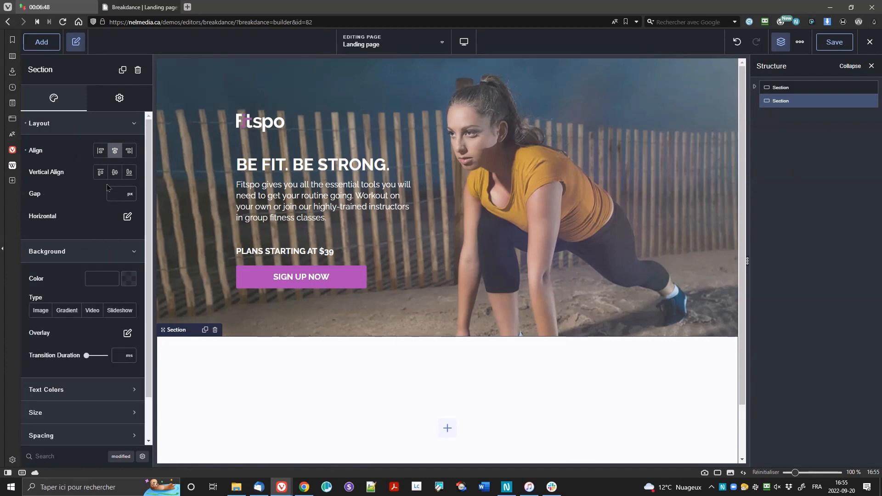
pyautogui.click(128, 278)
pyautogui.click(67, 426)
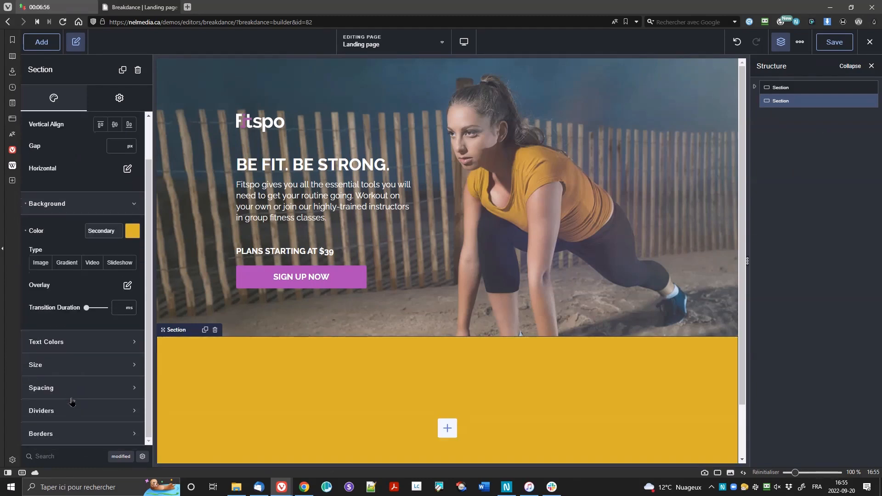
pyautogui.click(71, 387)
pyautogui.click(75, 320)
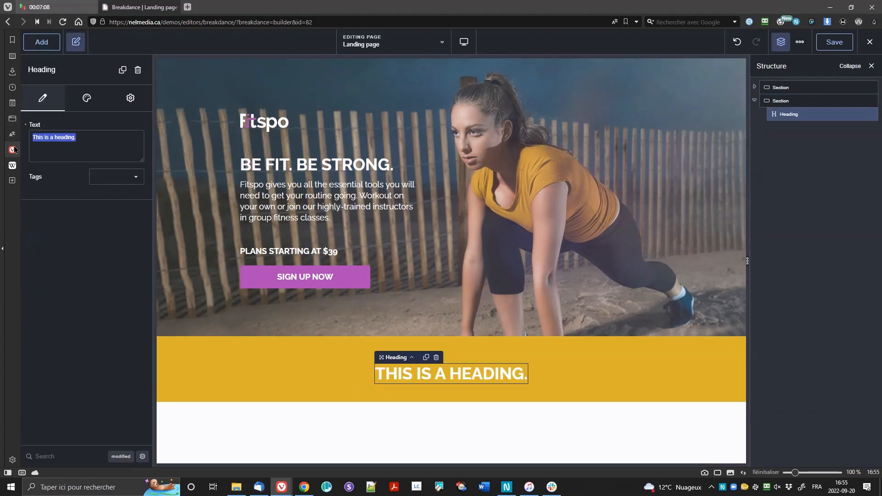
# Give the yellow section a heading reading "Start training today" and tag it as h3.
pyautogui.write('Start training today')
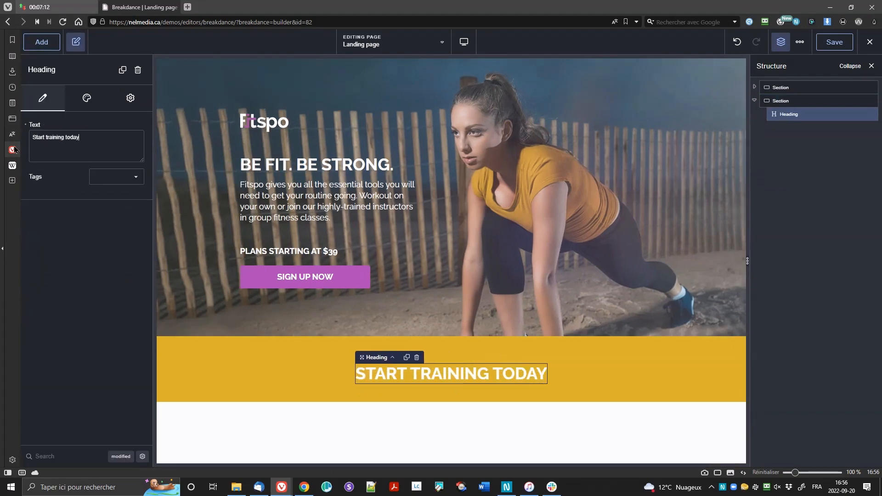
pyautogui.click(116, 176)
pyautogui.click(105, 218)
# Colour the "Start training today" heading white and set its bottom margin to 40 px.
pyautogui.click(87, 97)
pyautogui.click(79, 121)
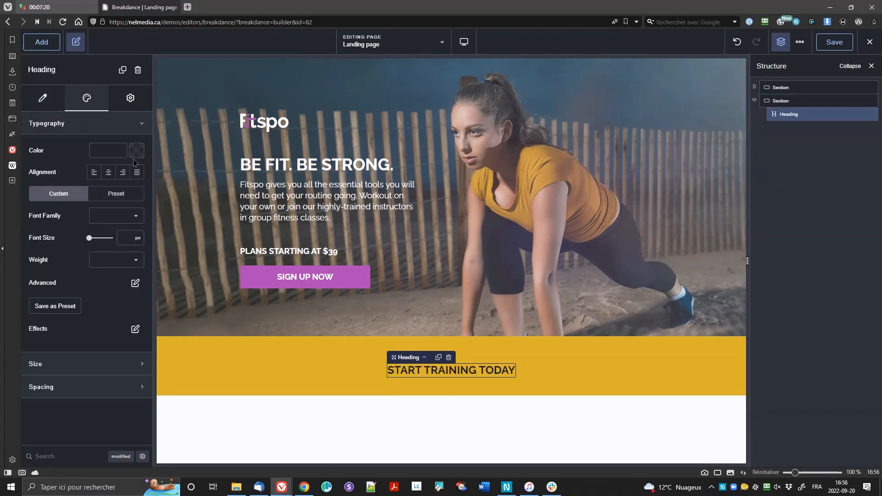
pyautogui.click(132, 137)
pyautogui.click(69, 299)
pyautogui.click(133, 137)
pyautogui.click(108, 415)
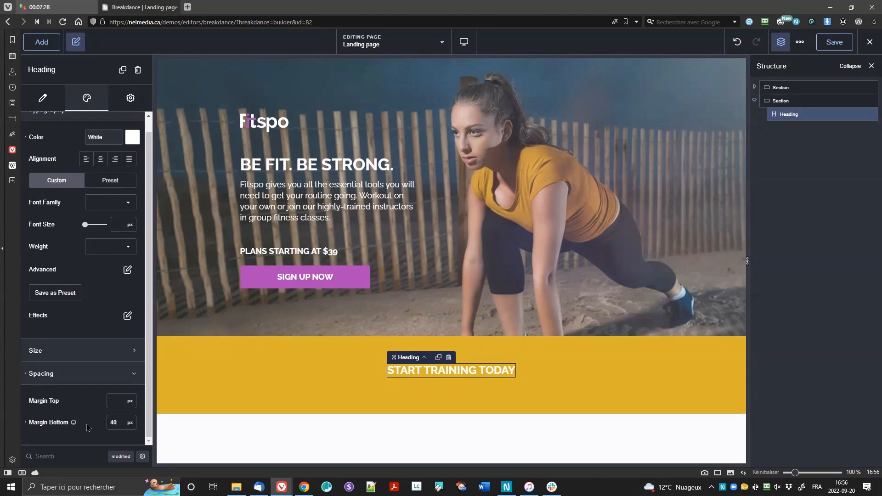
# Add a three-column layout below the "Start training today" heading.
pyautogui.click(41, 41)
pyautogui.click(75, 190)
# Add an Image Box in the first column with the stopwatch image, the title "Train at your own time", shortened text and no button.
pyautogui.scroll(-10, 77, 188)
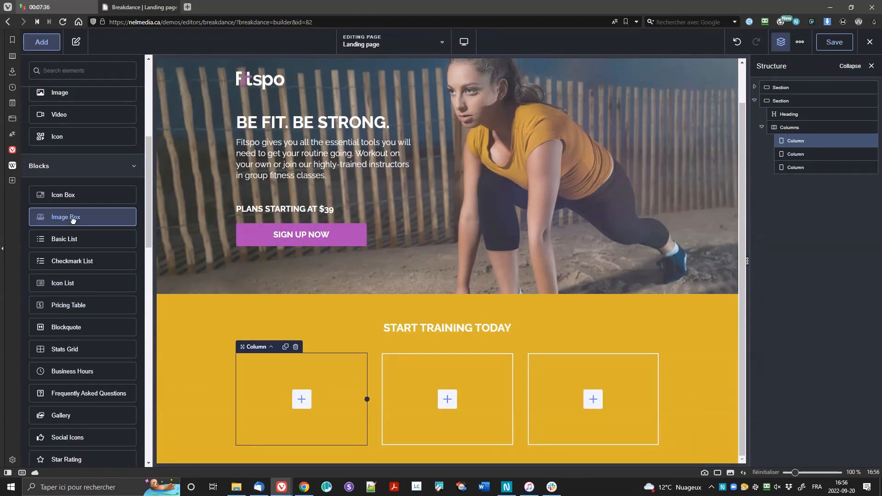
pyautogui.click(79, 216)
pyautogui.click(85, 162)
pyautogui.click(177, 158)
pyautogui.click(837, 440)
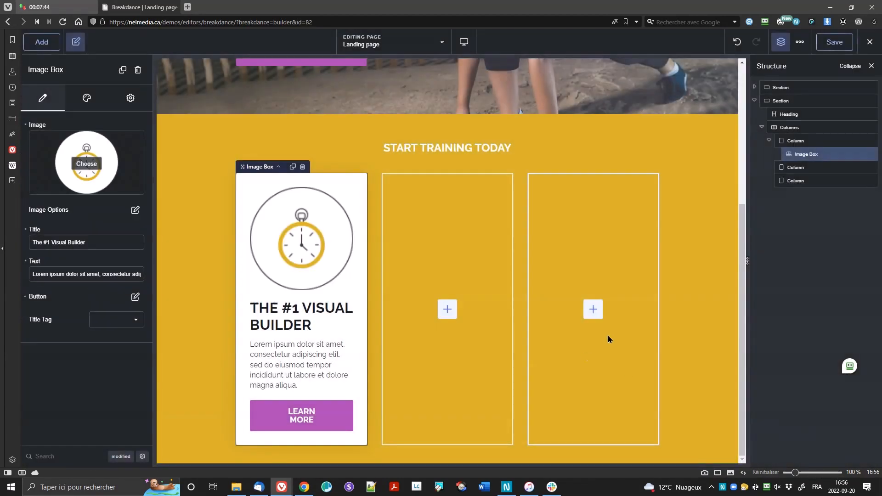
pyautogui.tripleClick(86, 242)
pyautogui.write('Train at your own time')
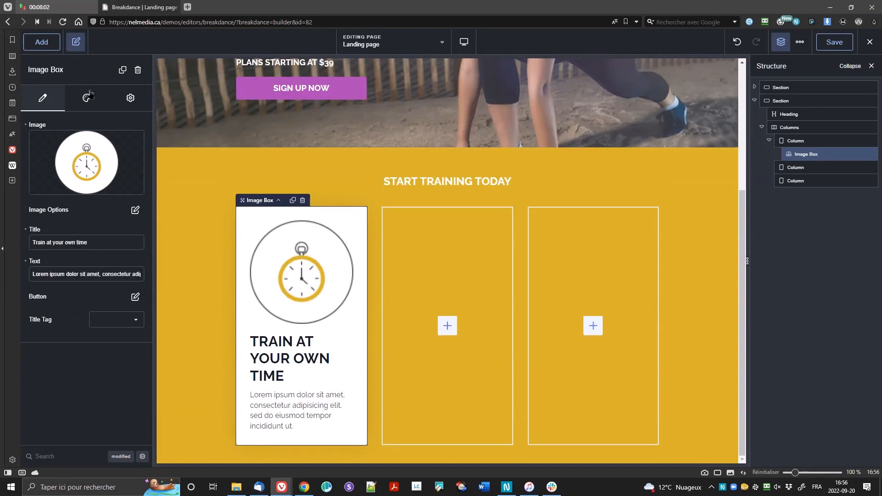
# Restyle the image box container without a white background and with content-only padding, and set its image width to 40%.
pyautogui.click(86, 98)
pyautogui.click(26, 172)
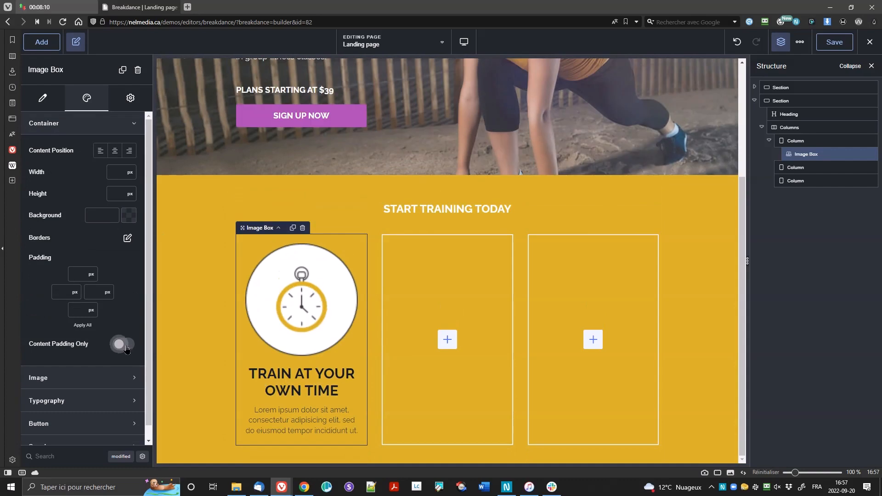
pyautogui.scroll(-1, 68, 380)
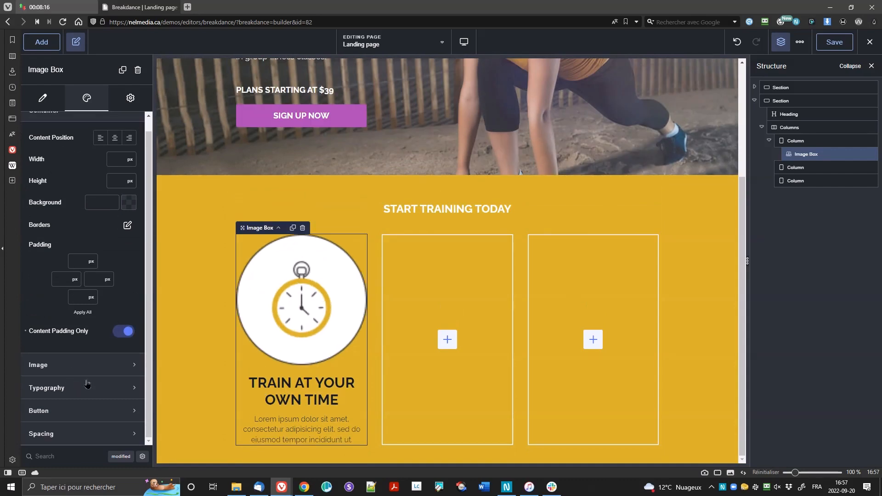
pyautogui.click(82, 365)
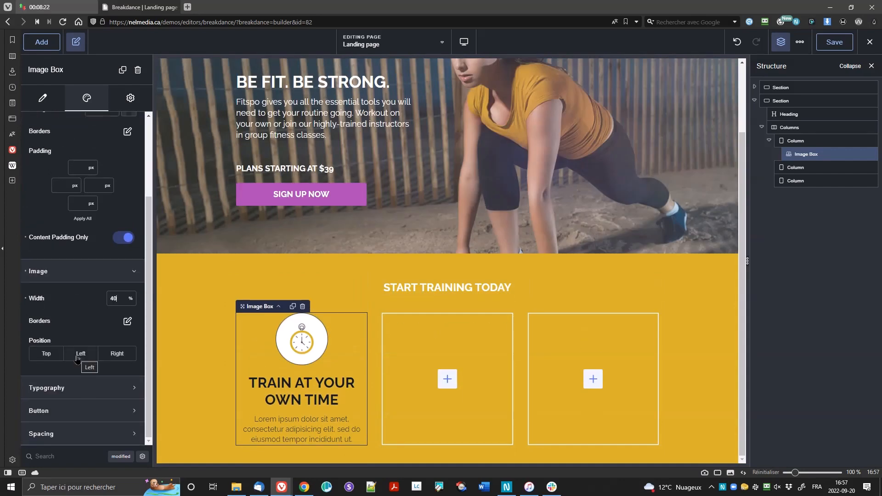
# Set the image box title's typography to white at 18 px.
pyautogui.click(82, 386)
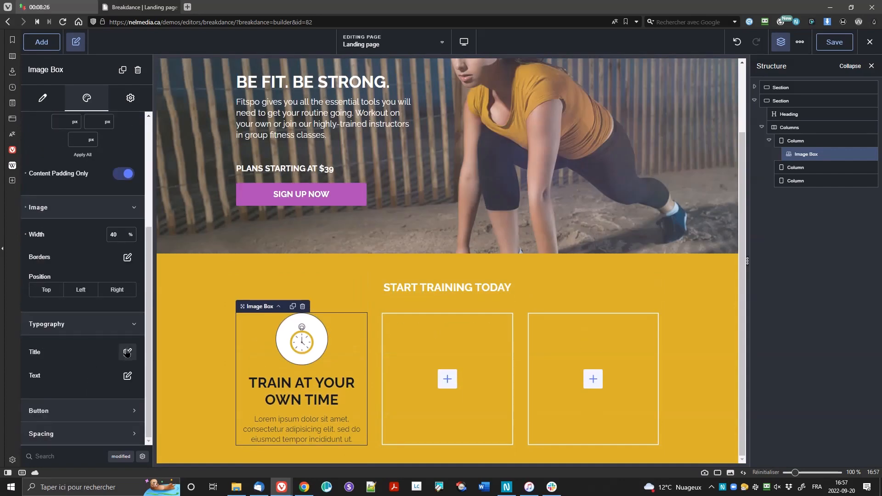
pyautogui.click(128, 350)
pyautogui.click(103, 304)
pyautogui.click(120, 312)
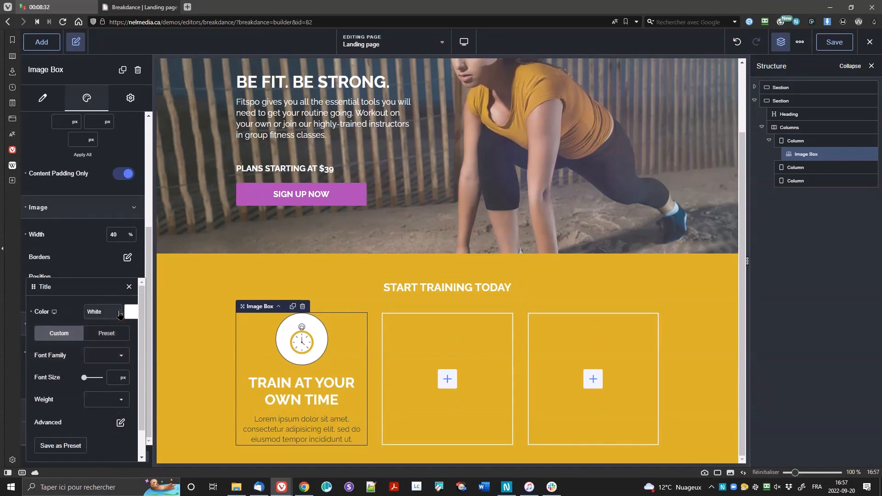
pyautogui.click(120, 315)
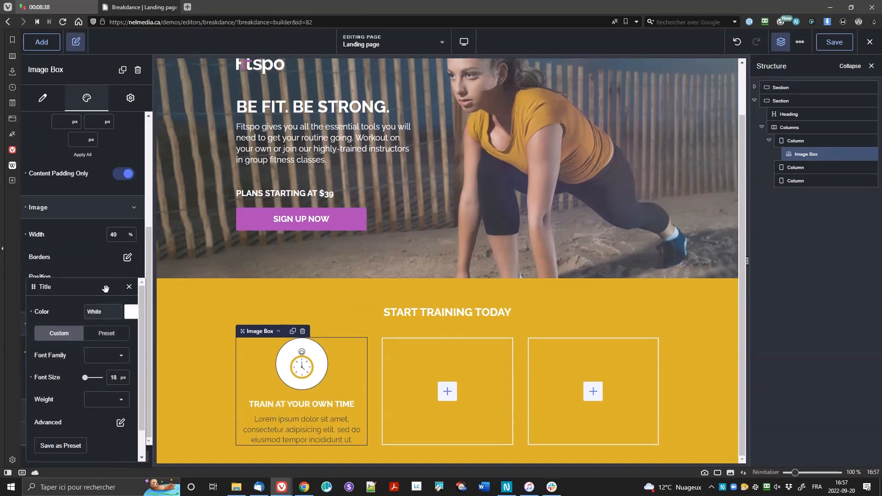
pyautogui.click(130, 286)
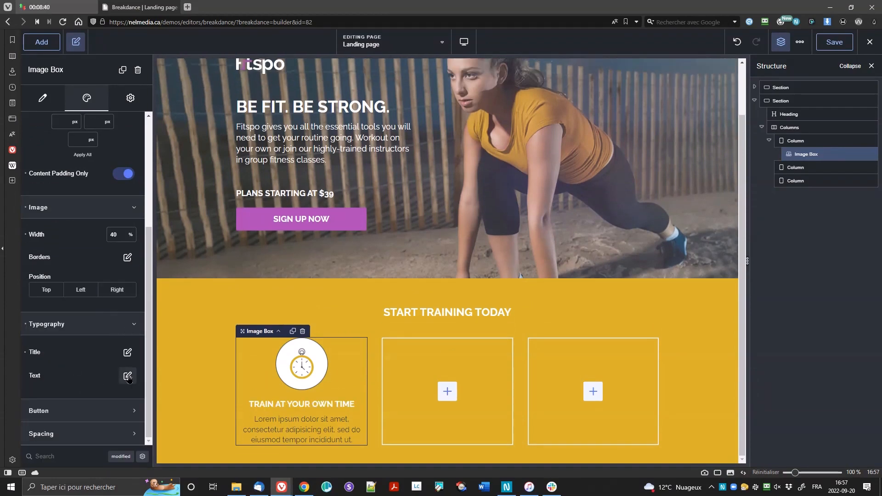
# Colour the image box's body text white.
pyautogui.click(127, 375)
pyautogui.click(120, 315)
pyautogui.click(42, 441)
pyautogui.click(129, 286)
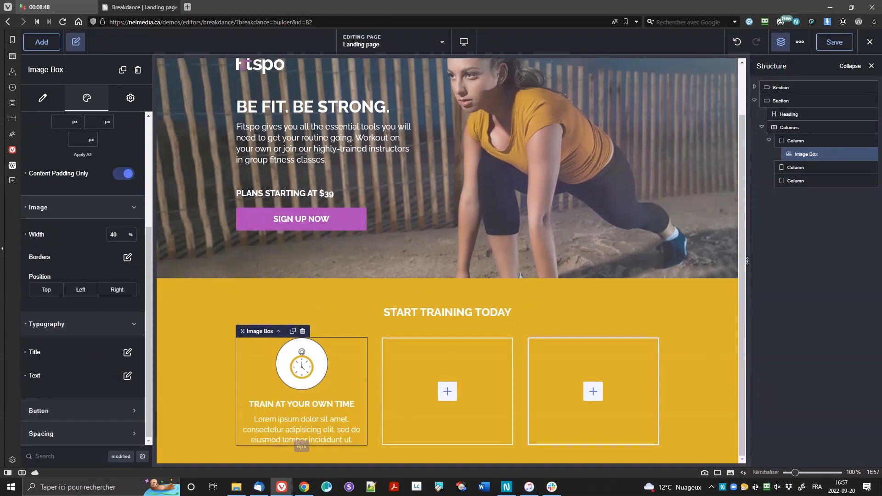
# Duplicate the stopwatch image box twice and place the copies in the second and third columns.
pyautogui.click(293, 332)
pyautogui.click(293, 331)
pyautogui.moveTo(256, 381); pyautogui.dragTo(574, 324)
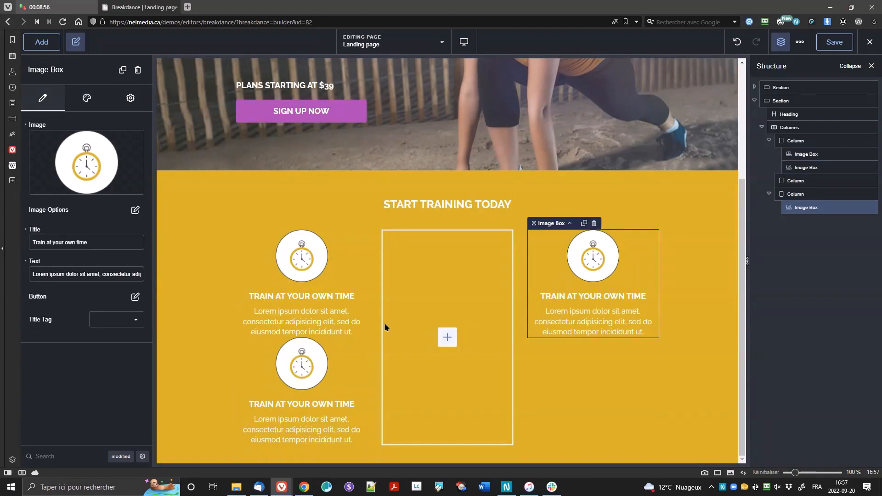
pyautogui.moveTo(256, 331); pyautogui.dragTo(256, 342)
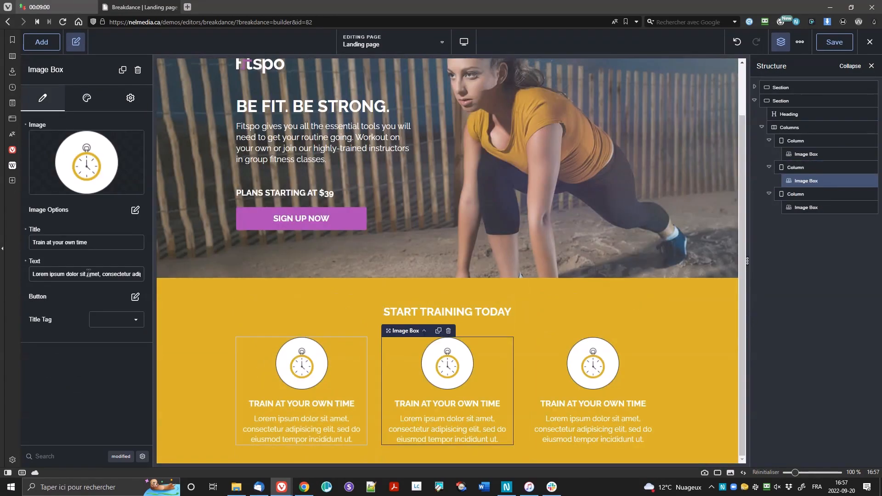
# Give the middle image box the computer monitor icon from the media library and the title "Traning ebooks & videos".
pyautogui.click(86, 162)
pyautogui.click(553, 148)
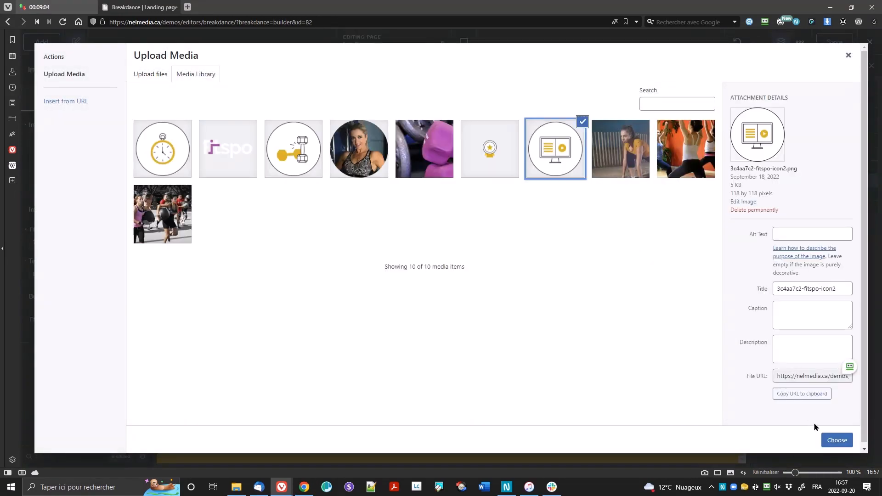
pyautogui.click(837, 439)
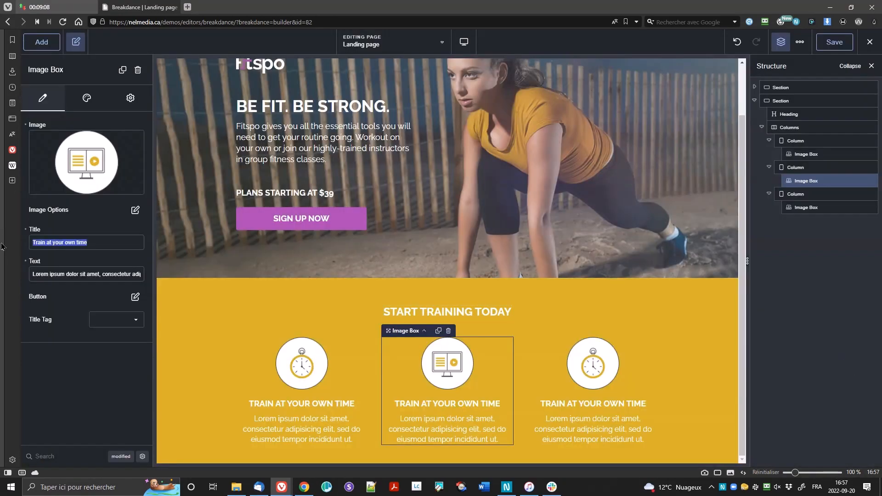
pyautogui.write('Traning ebooks')
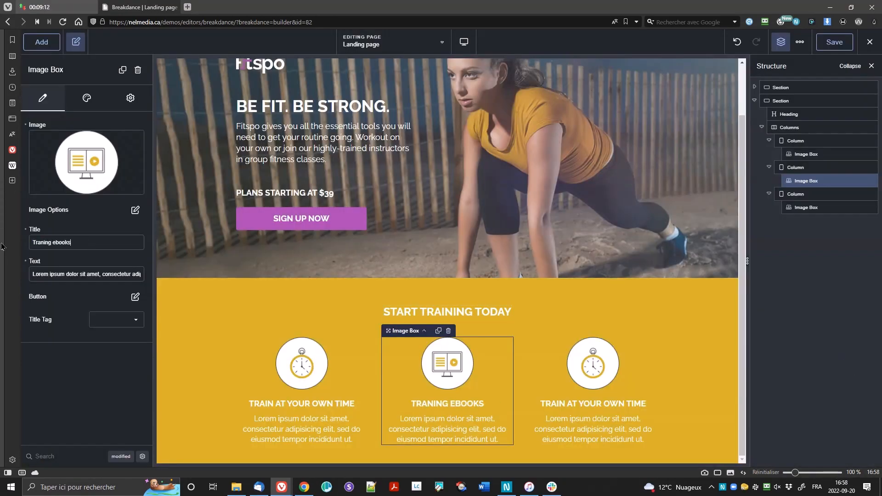
pyautogui.write('os')
# Give the third image box the dumbbell icon from the media library and the title "Resistance training".
pyautogui.click(592, 391)
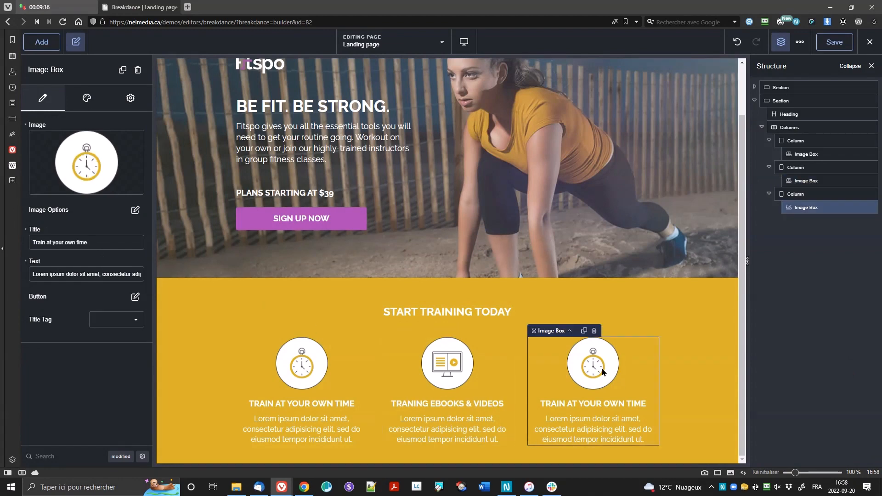
pyautogui.click(86, 162)
pyautogui.click(293, 147)
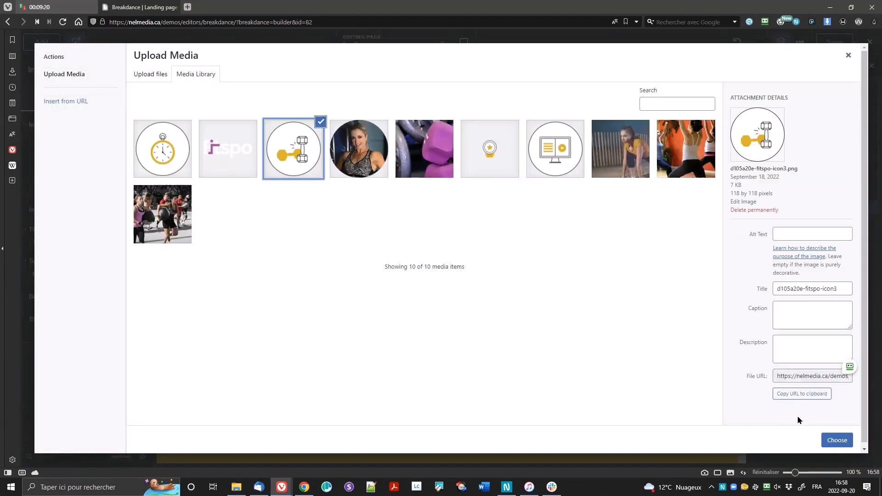
pyautogui.click(837, 438)
pyautogui.write('Resistance training')
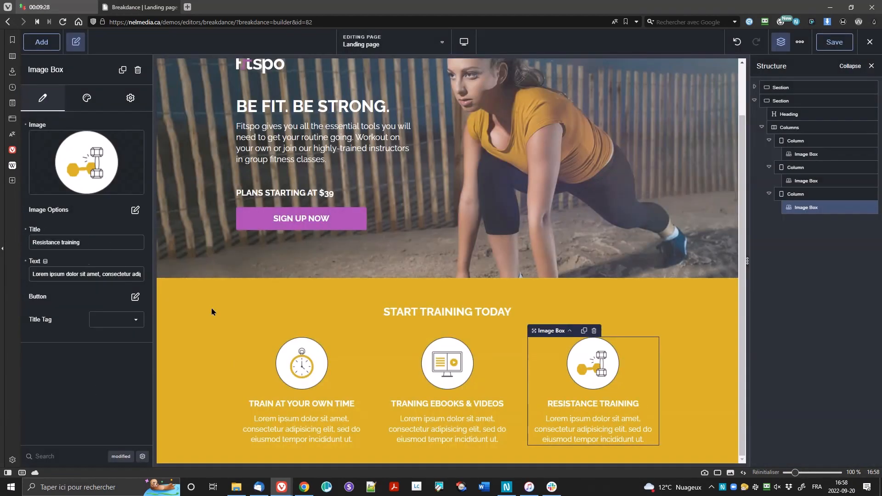
# Add a new section below "Start training today" with centred alignment and 60 px top padding.
pyautogui.click(758, 101)
pyautogui.click(41, 42)
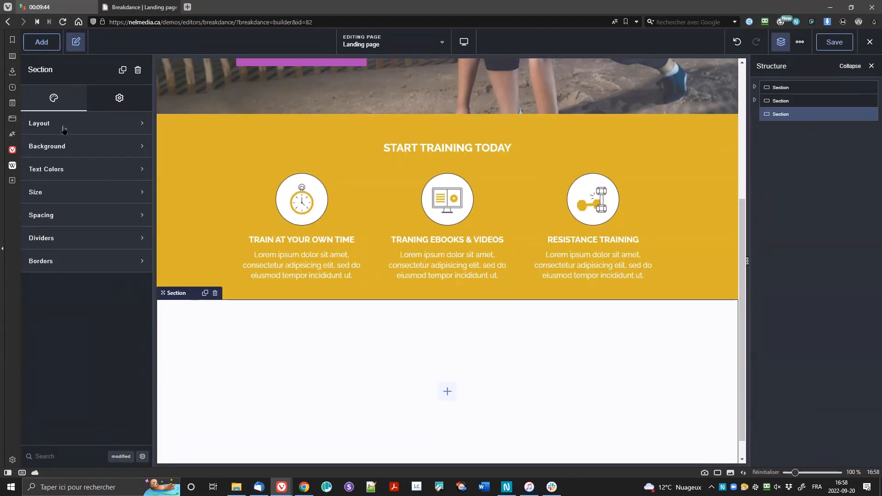
pyautogui.click(78, 123)
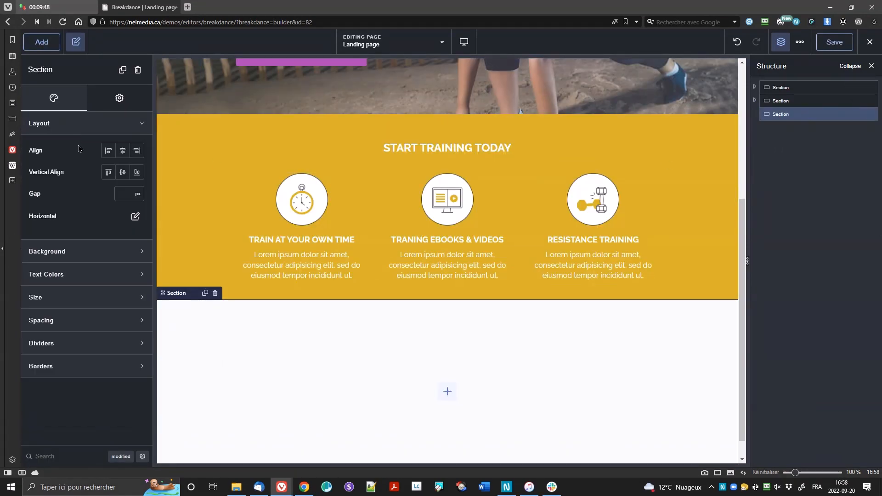
pyautogui.click(87, 324)
pyautogui.click(77, 361)
pyautogui.write('60')
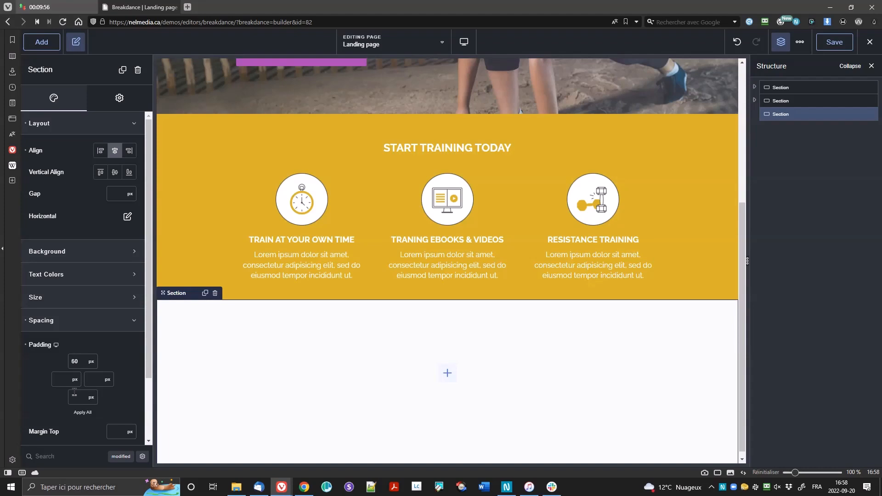
# Add an h2 heading reading "Featured classes" to the new section.
pyautogui.click(41, 41)
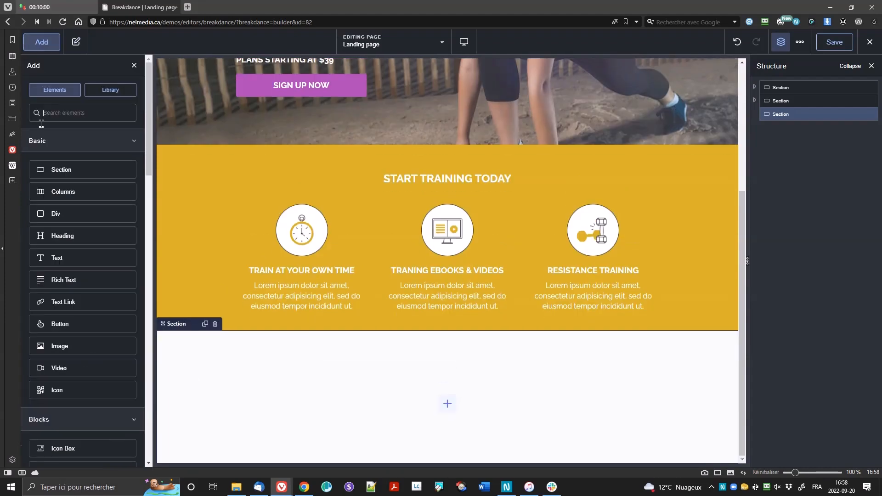
pyautogui.click(64, 236)
pyautogui.tripleClick(35, 138)
pyautogui.write('Fea')
pyautogui.write('tured classes')
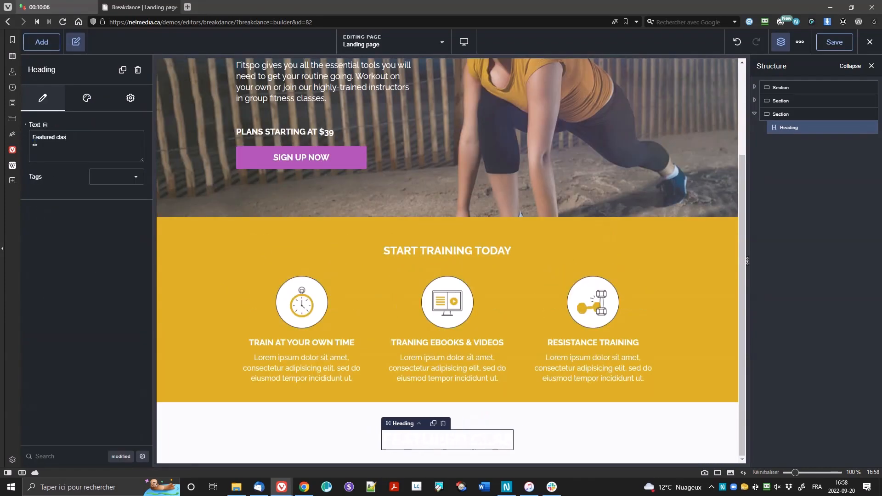
pyautogui.click(116, 177)
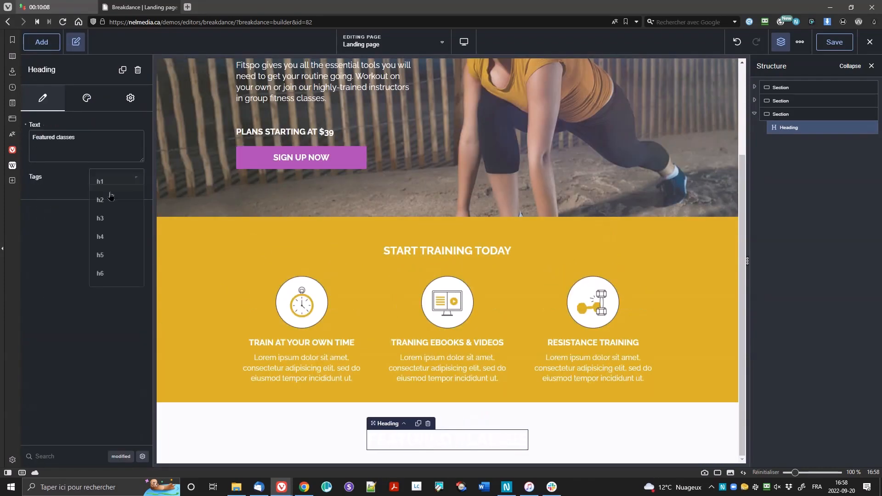
pyautogui.click(110, 216)
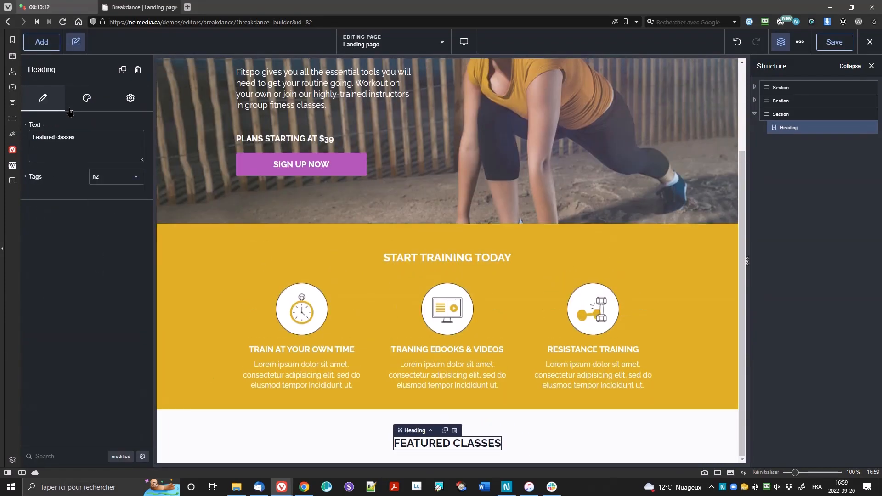
# Insert a two-column layout below the "Featured classes" heading, with a narrow first column and a wide second one.
pyautogui.click(42, 42)
pyautogui.click(65, 192)
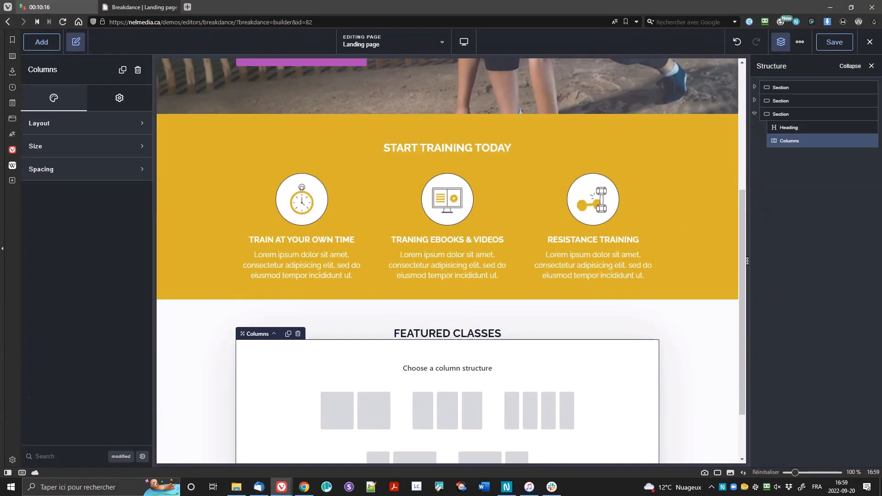
pyautogui.scroll(-2, 449, 373)
pyautogui.click(404, 394)
# Set the "Featured classes" heading's bottom margin to 15 px.
pyautogui.click(447, 352)
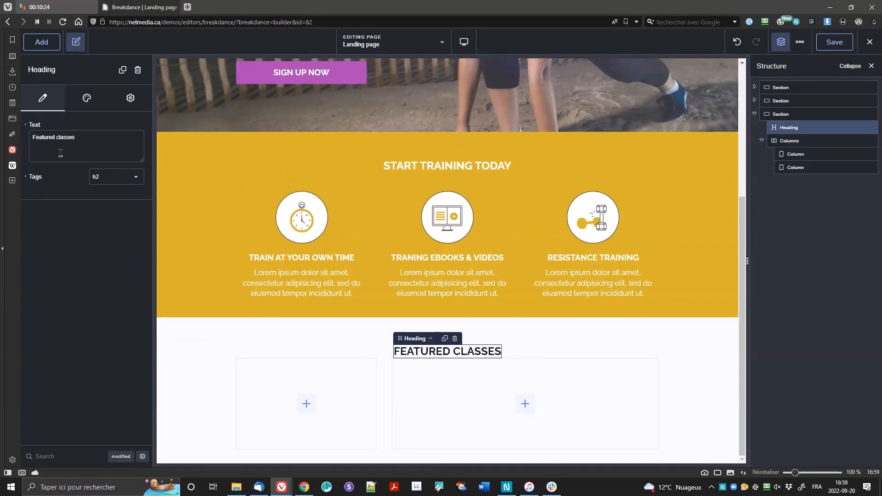
pyautogui.click(86, 98)
pyautogui.click(41, 169)
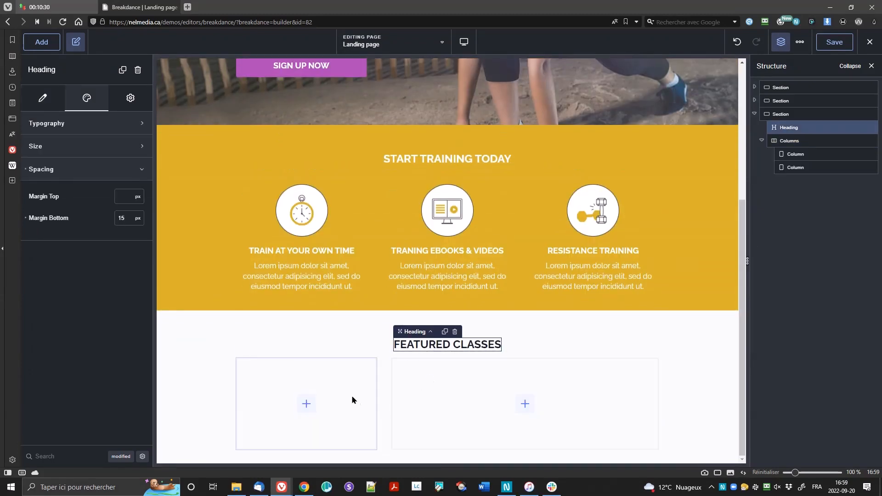
# Set the two-column layout's column gap to 0 px and its container's top and bottom margins to 15 px.
pyautogui.click(797, 141)
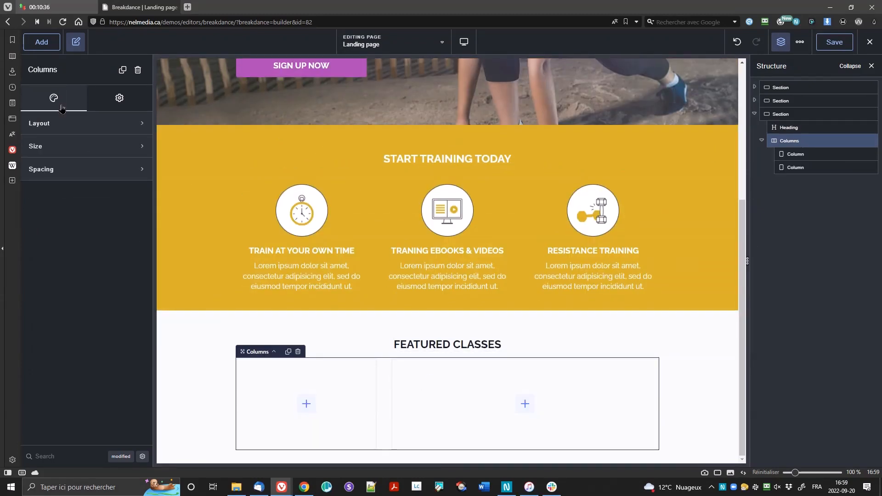
pyautogui.click(39, 123)
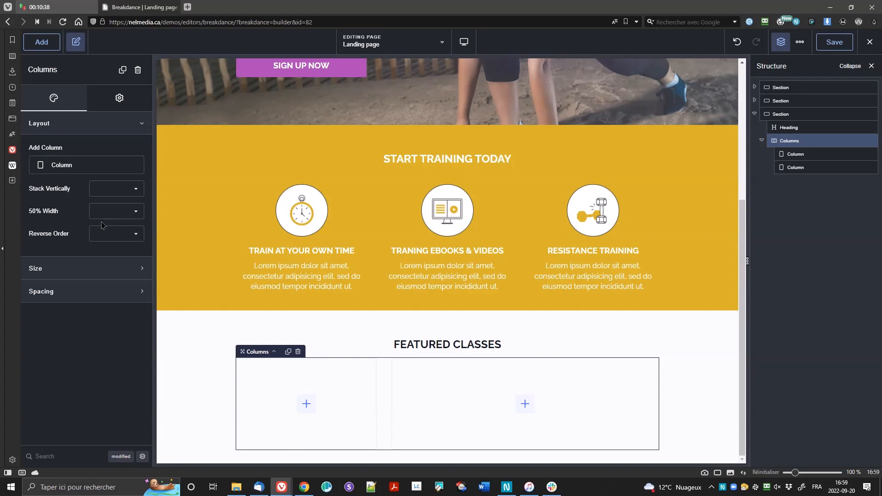
pyautogui.click(76, 269)
pyautogui.click(65, 354)
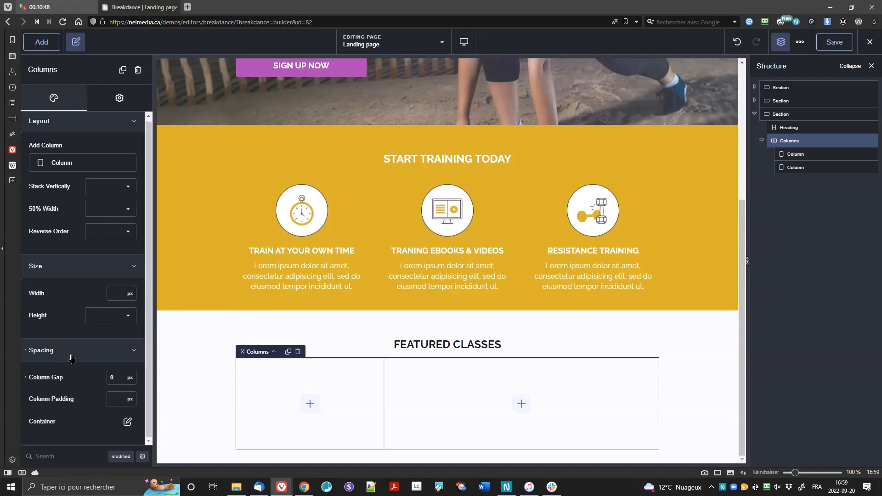
pyautogui.click(128, 421)
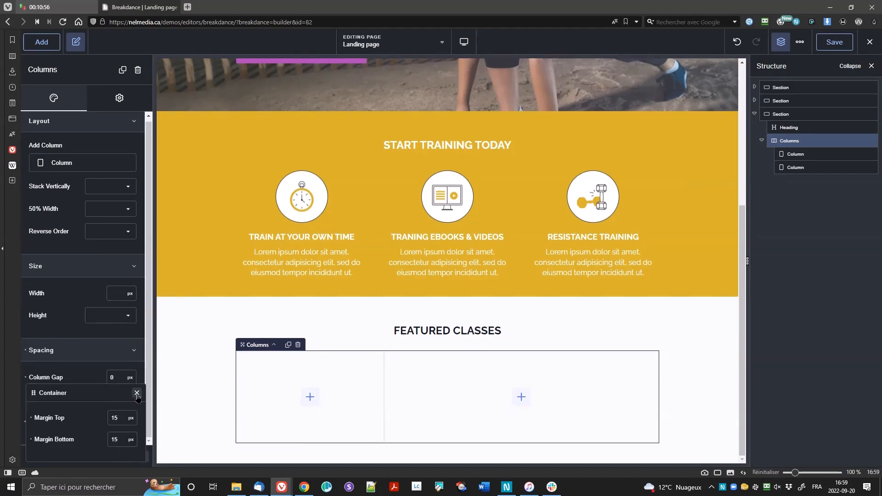
# Add an image to the first column using the yoga class photo with the orange wall from the media library.
pyautogui.click(310, 397)
pyautogui.click(78, 368)
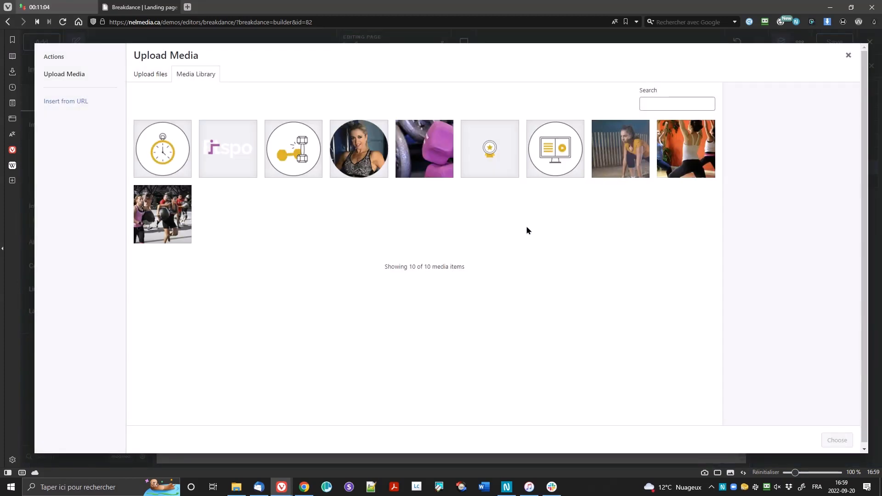
pyautogui.click(698, 147)
pyautogui.click(834, 441)
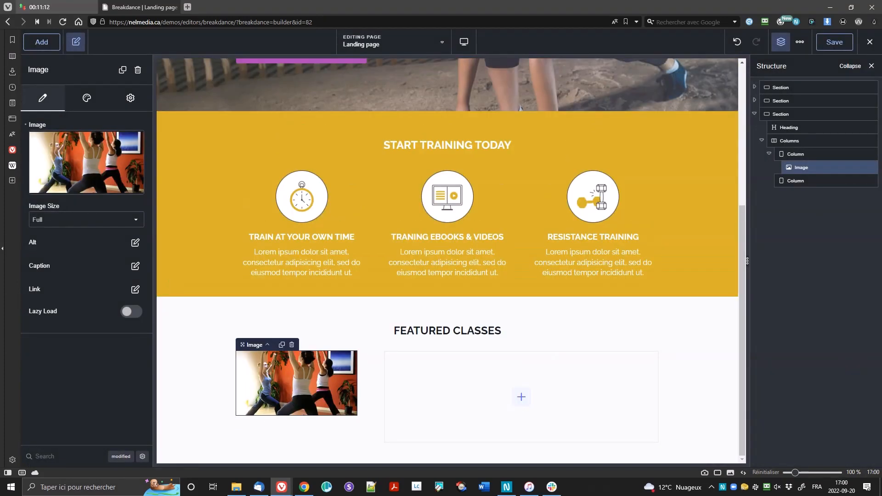
# Narrow the yoga photo's column and set the second column's width to 70%.
pyautogui.click(795, 154)
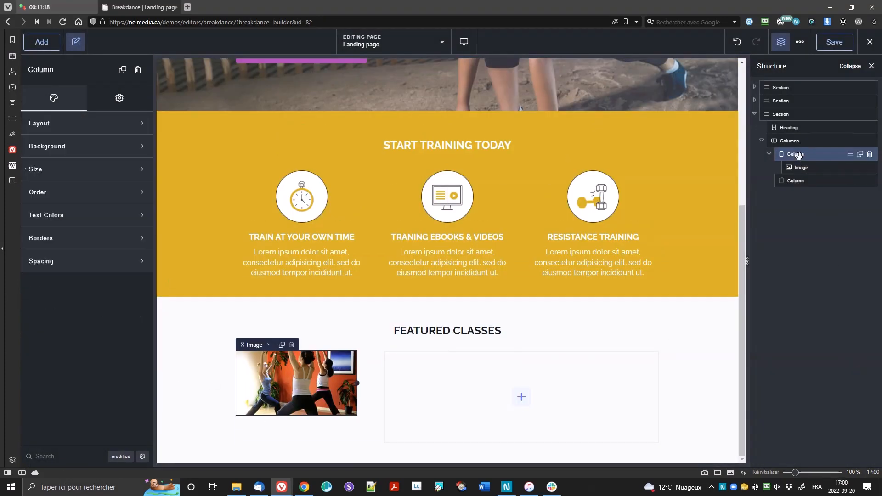
pyautogui.click(101, 169)
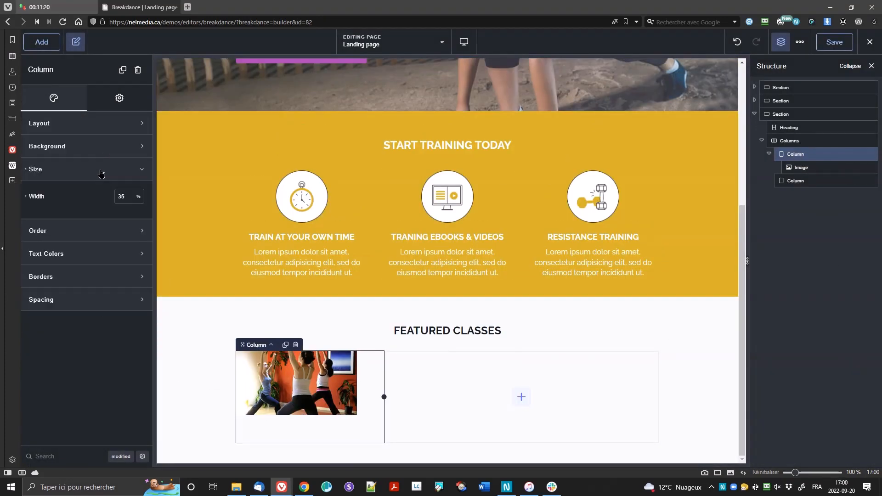
pyautogui.click(795, 181)
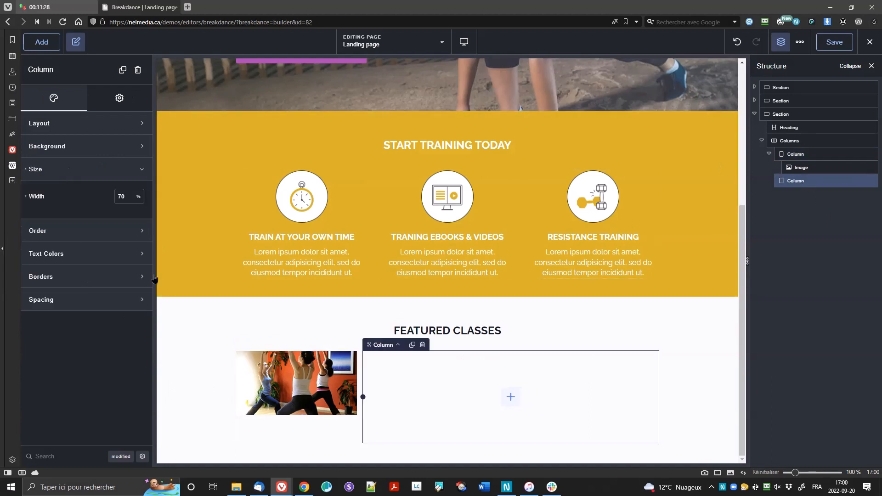
# Centre the second column's content vertically and give it a solid 1 px medium grey (#CCCCCC) border with no left edge.
pyautogui.click(85, 123)
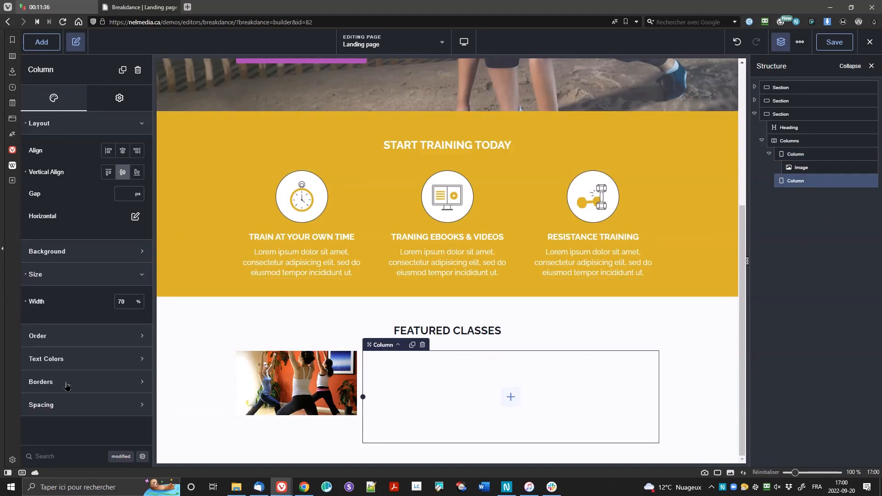
pyautogui.click(85, 382)
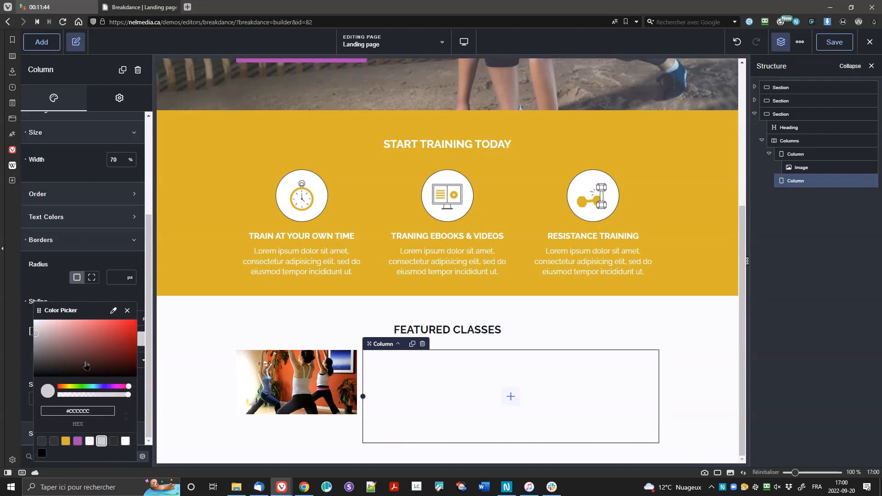
pyautogui.click(117, 361)
pyautogui.click(114, 383)
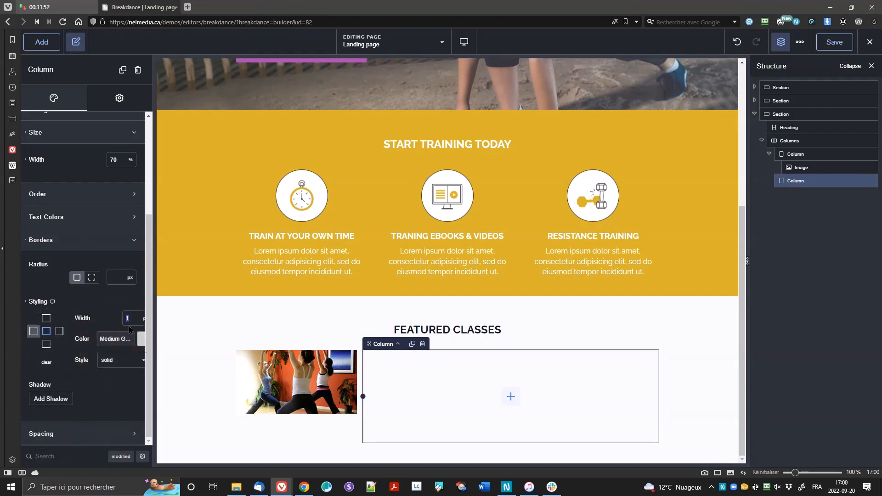
# Add left padding inside the second column and open its wrapper's size settings.
pyautogui.click(85, 433)
pyautogui.scroll(-2, 85, 367)
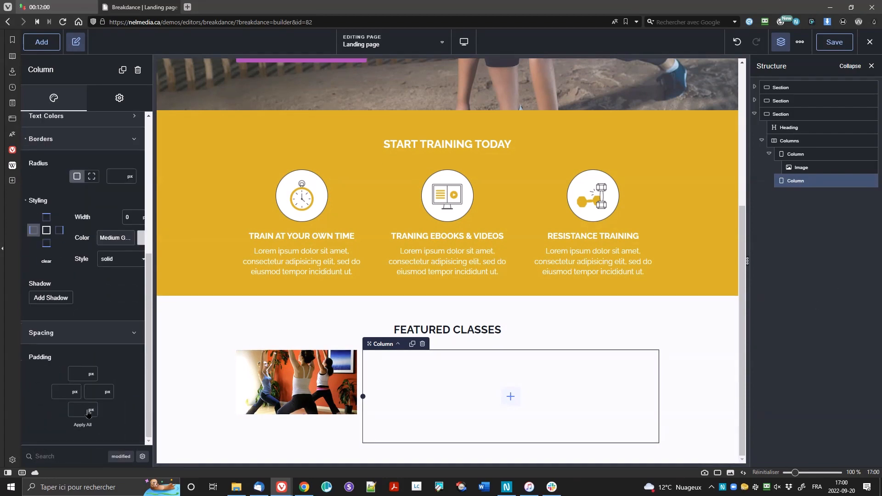
pyautogui.click(119, 97)
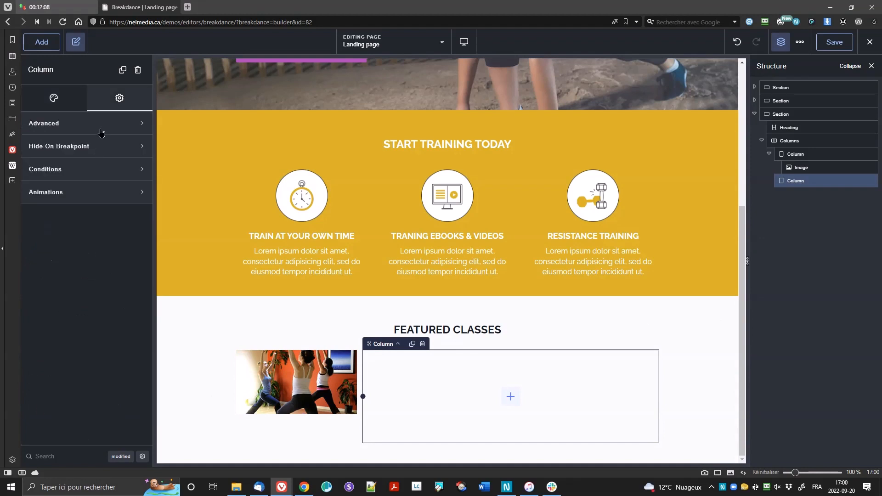
pyautogui.click(44, 123)
pyautogui.click(122, 286)
pyautogui.click(99, 354)
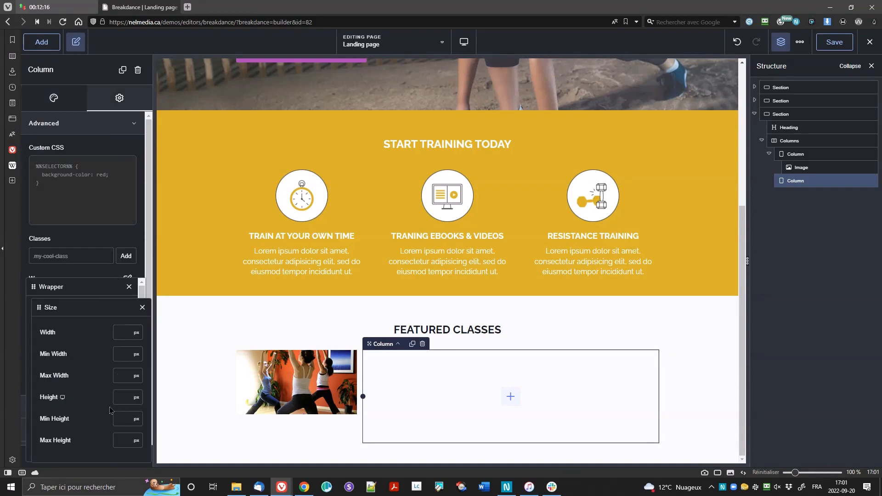
pyautogui.scroll(1, 505, 399)
# Add an h3 heading reading "Bikram Yoga" to the second column beside the yoga photo.
pyautogui.click(509, 408)
pyautogui.click(58, 256)
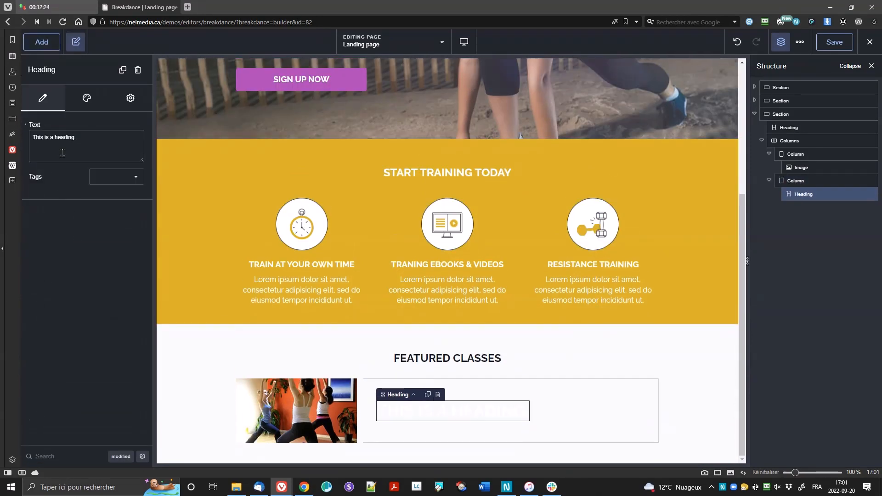
pyautogui.click(63, 153)
pyautogui.hotkey('ctrl', 'a')
pyautogui.write('Bikram Yoga')
pyautogui.click(117, 177)
pyautogui.click(100, 255)
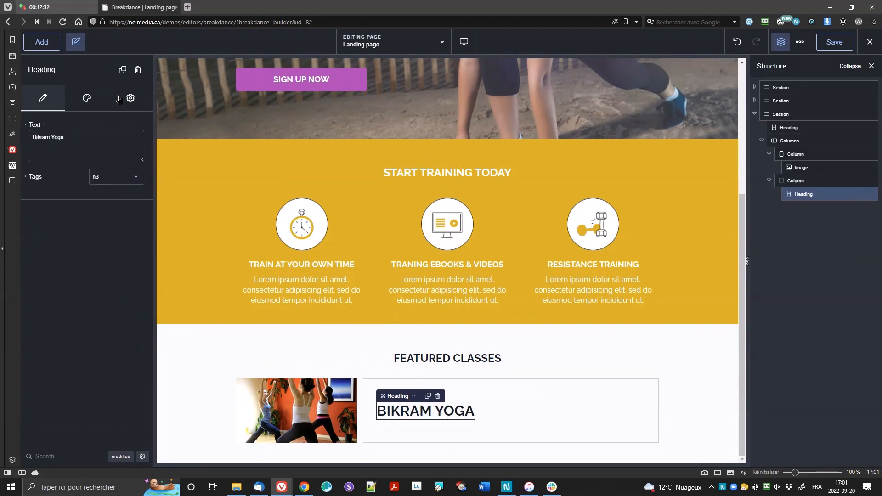
# Set the "Bikram Yoga" heading's font size to 18 px.
pyautogui.click(87, 98)
pyautogui.click(105, 127)
pyautogui.click(91, 237)
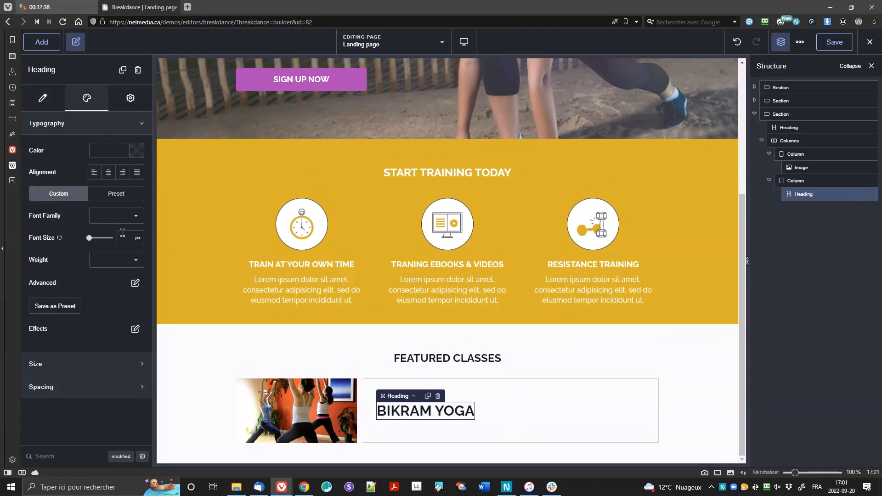
pyautogui.click(114, 281)
pyautogui.click(229, 282)
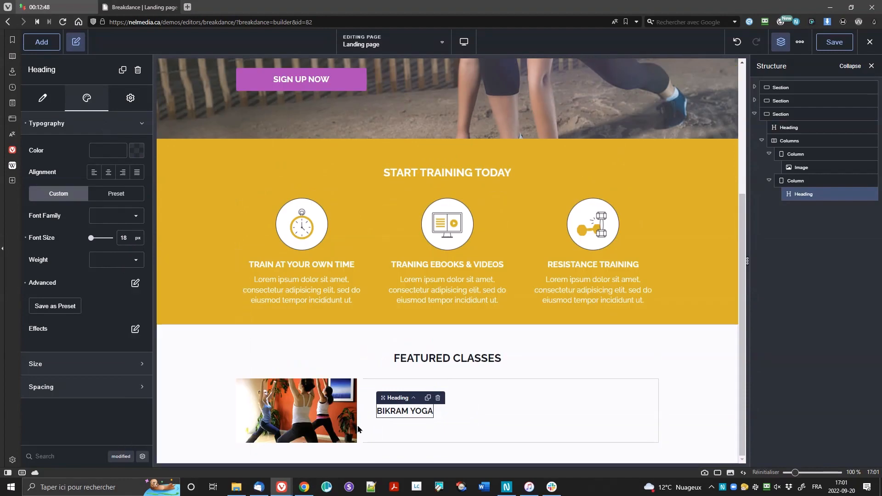
# Add a text element below the "Bikram Yoga" heading and replace its placeholder with the lorem ipsum paragraph.
pyautogui.click(41, 42)
pyautogui.click(87, 92)
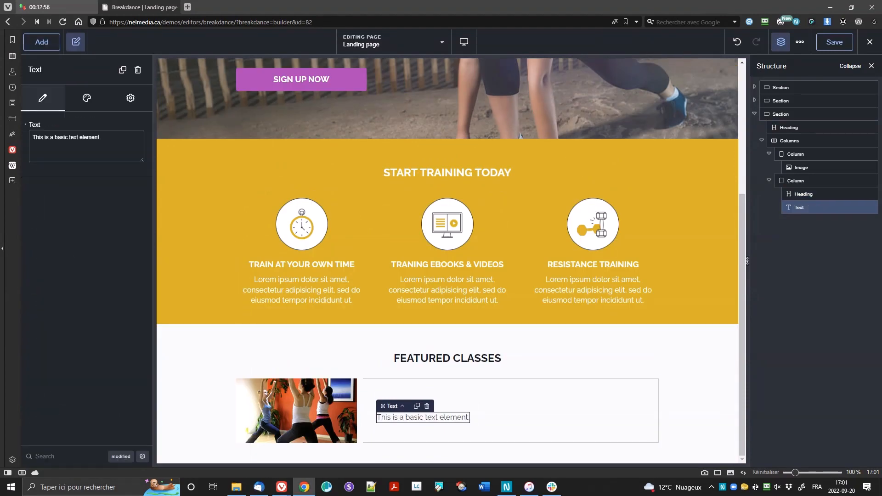
pyautogui.click(78, 152)
pyautogui.hotkey('ctrl', 'a')
pyautogui.hotkey('ctrl', 'v')
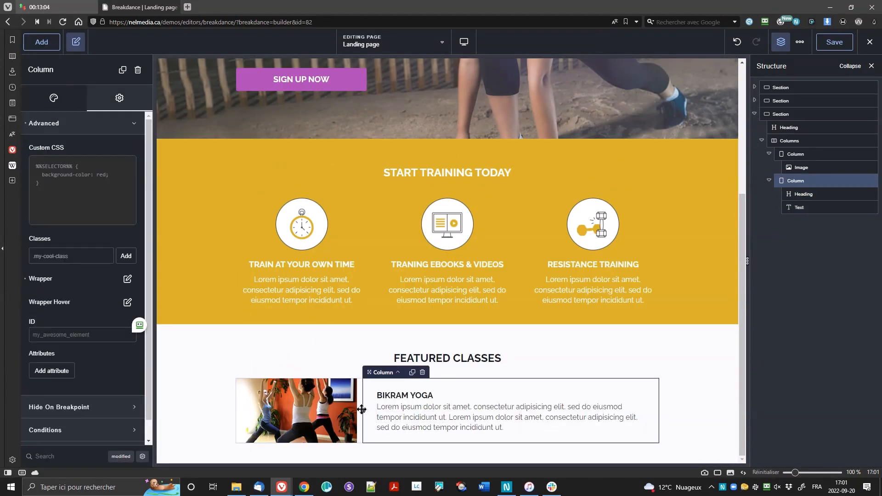
# Close the gap between the yoga photo and its text column, and duplicate the whole Bikram Yoga row twice.
pyautogui.click(447, 258)
pyautogui.click(431, 394)
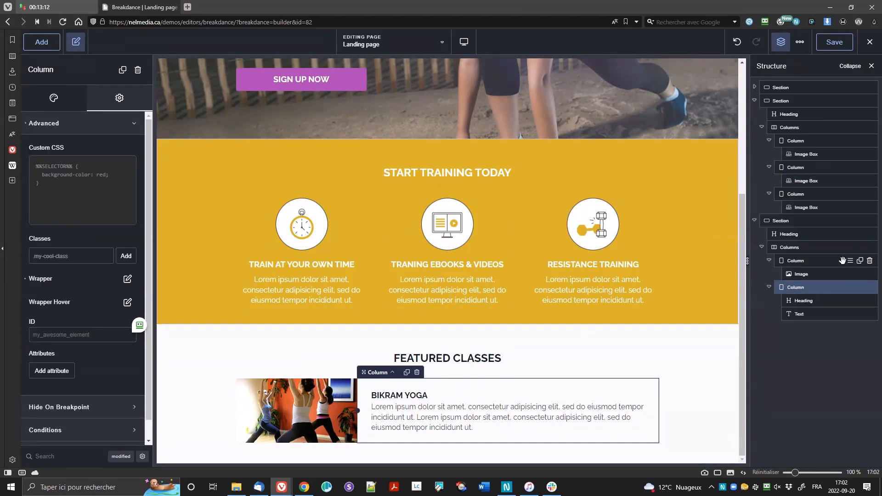
pyautogui.click(780, 248)
pyautogui.click(860, 248)
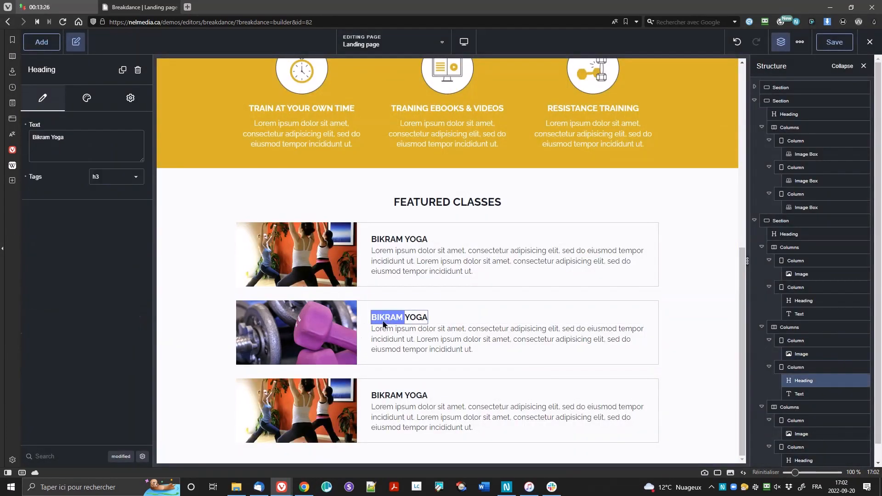
# Turn the copied rows into "HIIT MAX" with the dumbbell photo and "STRENGTH BOOTCAMP" with the group workout photo.
pyautogui.write('HIIT MAX')
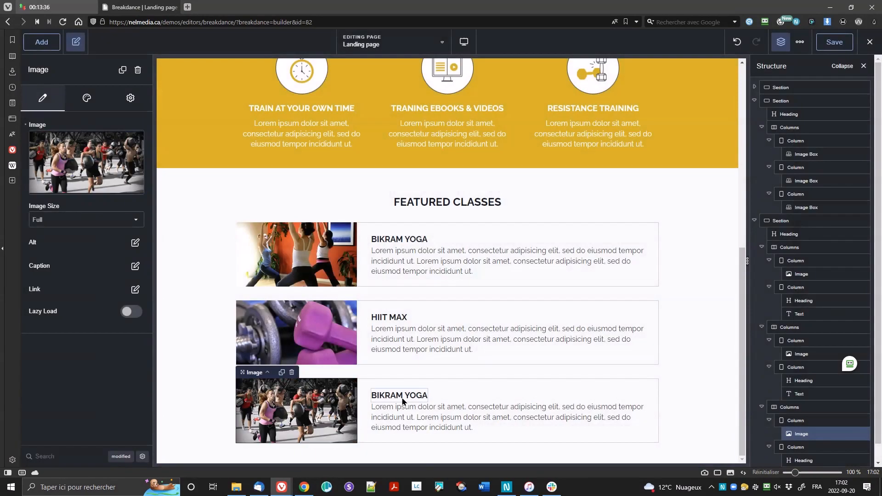
pyautogui.click(396, 395)
pyautogui.write('STRENGTH BOOTCAMP')
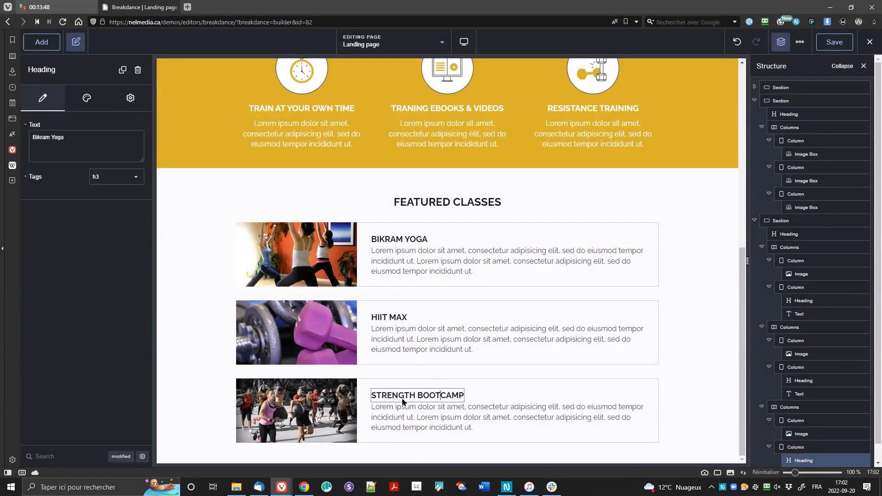
pyautogui.click(402, 407)
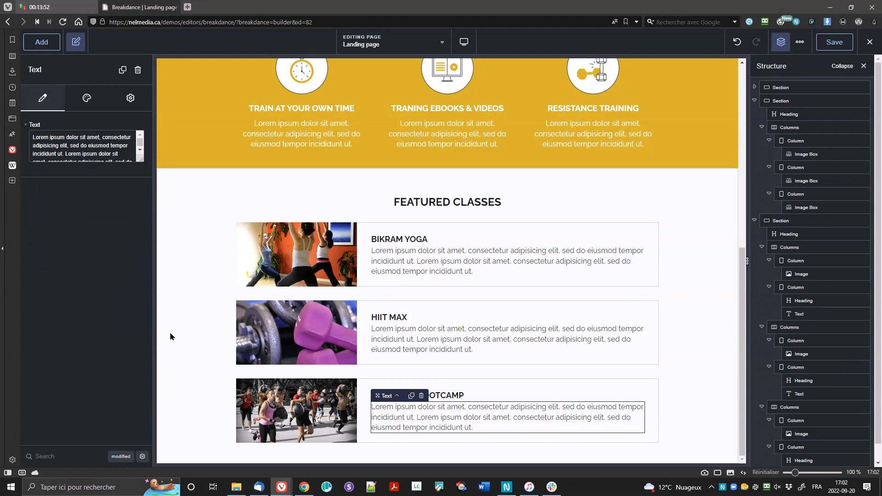
# Add a section below the featured classes, centre its content and give it 60 px top and bottom padding.
pyautogui.click(842, 66)
pyautogui.click(42, 41)
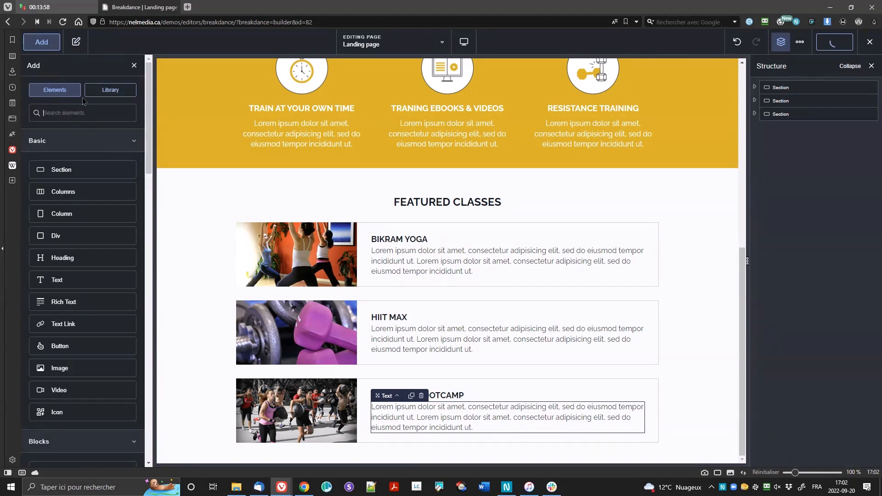
pyautogui.click(117, 169)
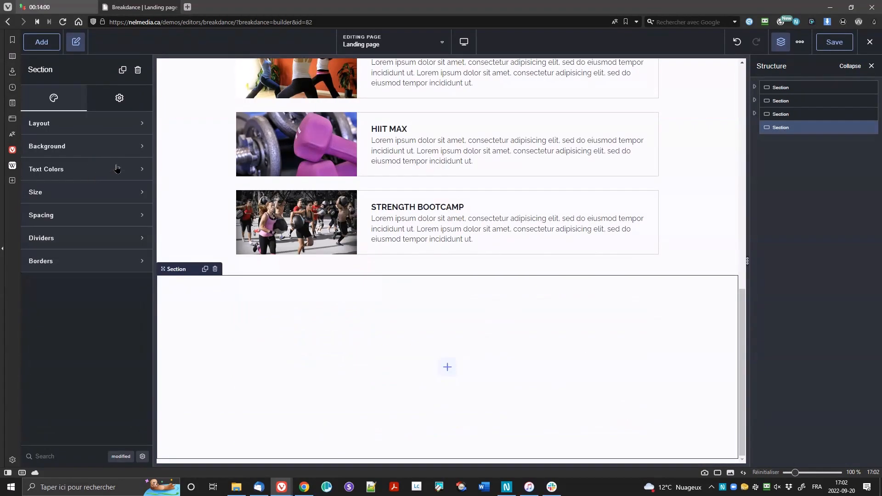
pyautogui.click(115, 123)
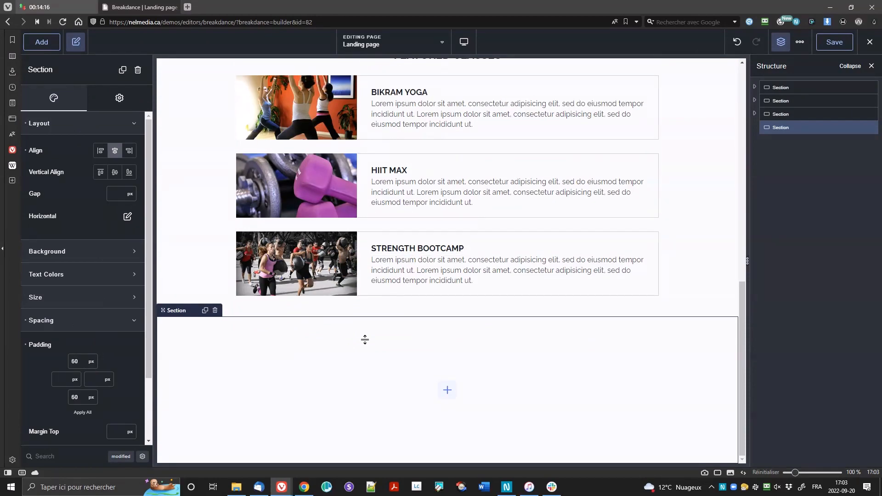
# Insert a three-column Columns element in the new section.
pyautogui.click(42, 41)
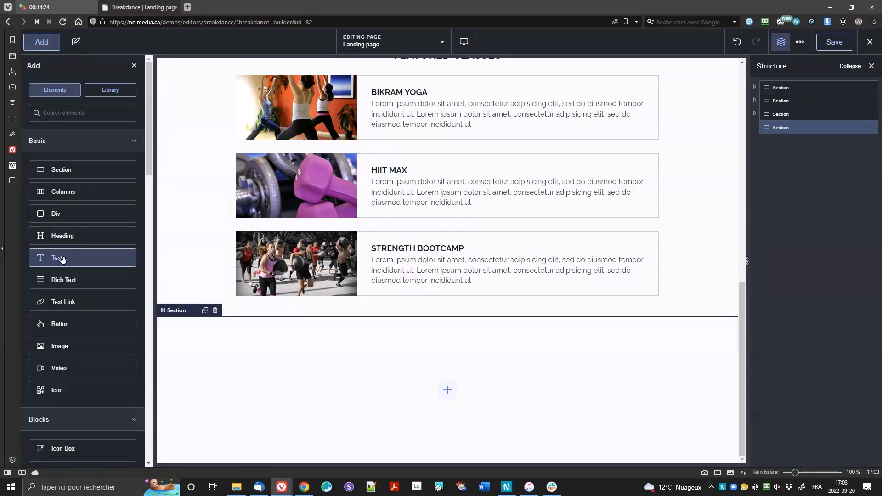
pyautogui.click(78, 199)
pyautogui.click(444, 384)
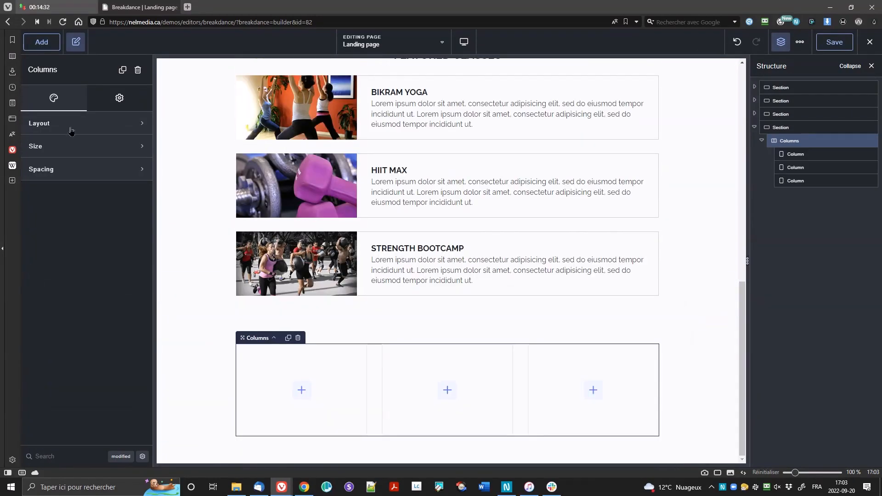
# Add an h2 heading reading "Meet the owner" above the three empty columns.
pyautogui.click(42, 42)
pyautogui.moveTo(59, 258); pyautogui.dragTo(299, 321)
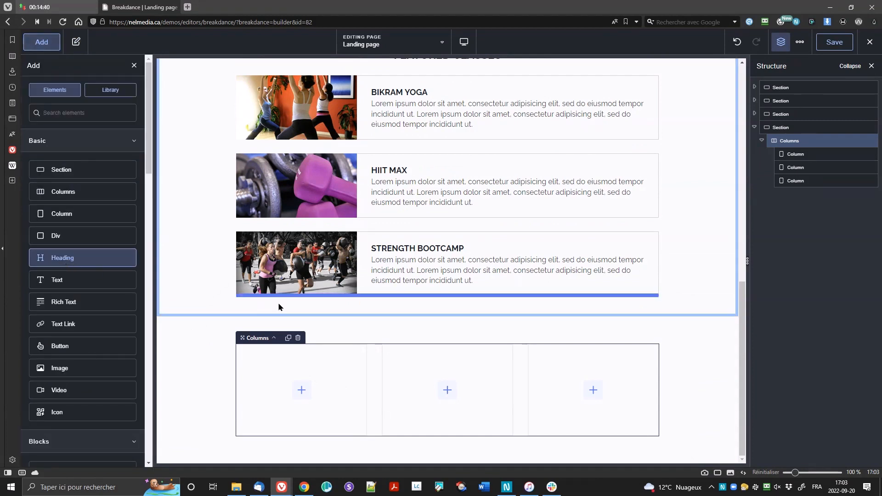
pyautogui.write('Meet the owner')
pyautogui.click(117, 177)
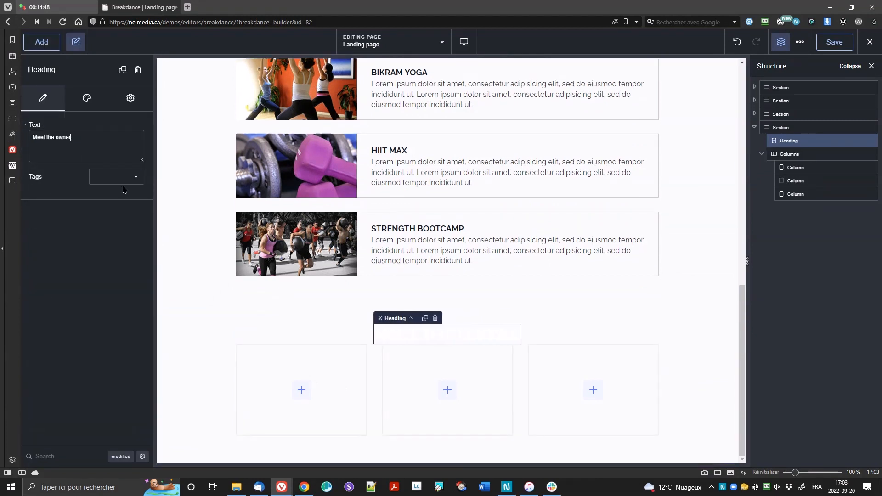
pyautogui.click(110, 201)
# Colour the "Meet the owner" heading with the saved golden yellow swatch.
pyautogui.click(87, 98)
pyautogui.click(88, 123)
pyautogui.click(136, 150)
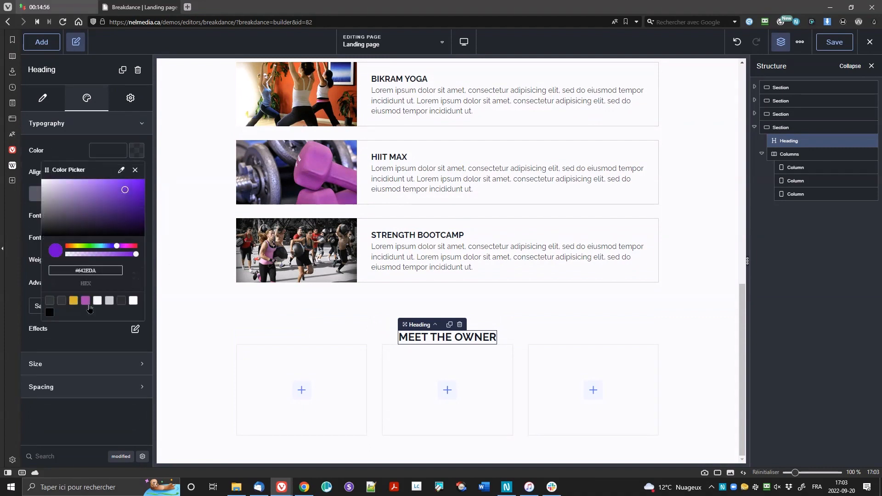
pyautogui.click(72, 299)
# Set the column gap below "Meet the owner" to 0 px and add a top margin to the columns container.
pyautogui.click(811, 155)
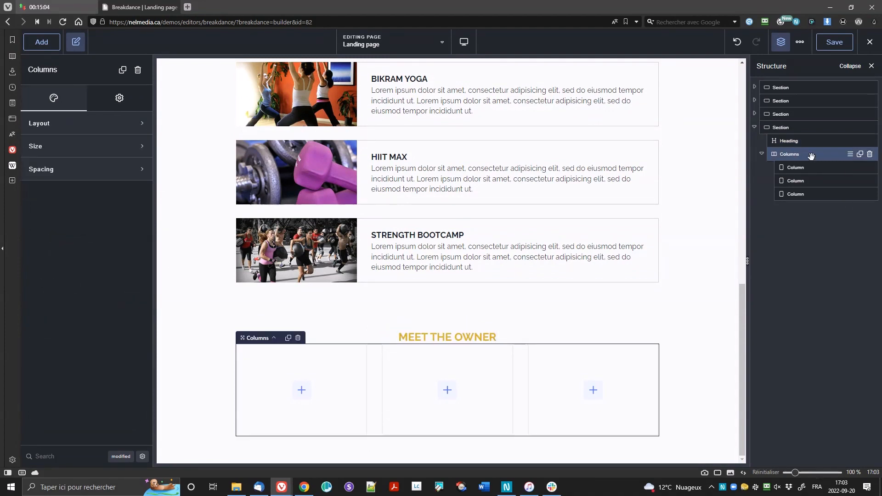
pyautogui.click(92, 170)
pyautogui.click(135, 241)
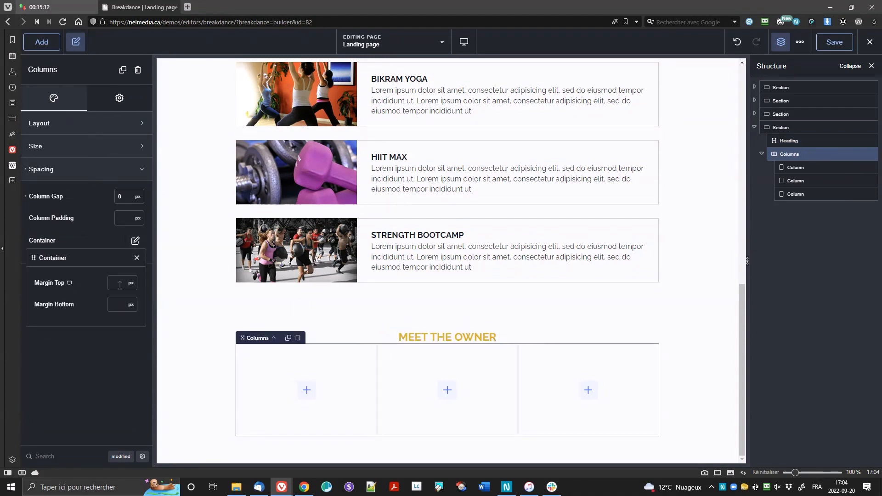
# Add the round fitspo-owner photo from the media library to the first column.
pyautogui.click(307, 389)
pyautogui.click(69, 368)
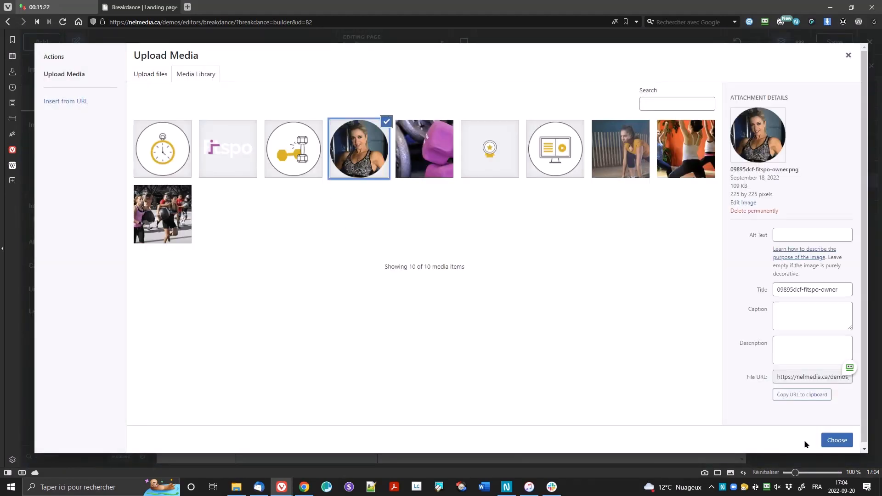
pyautogui.click(832, 441)
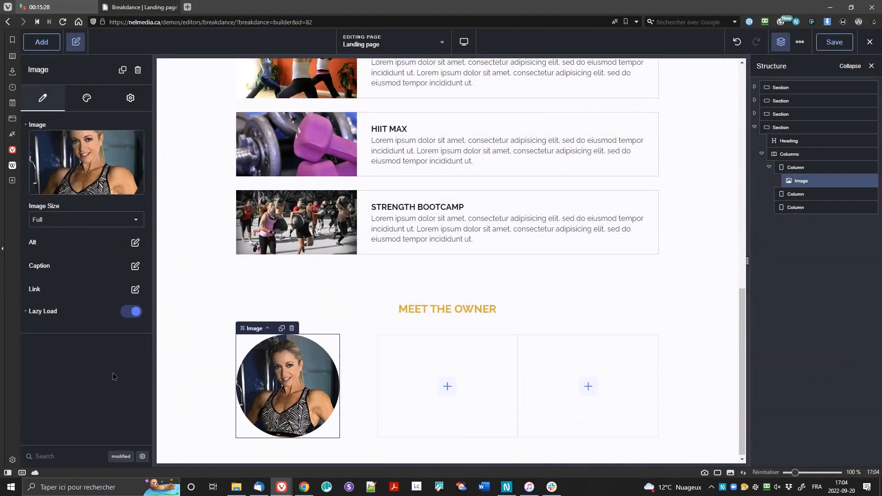
# Set the width of the owner photo's column to 30%.
pyautogui.click(793, 167)
pyautogui.click(88, 169)
pyautogui.click(122, 196)
pyautogui.write('30')
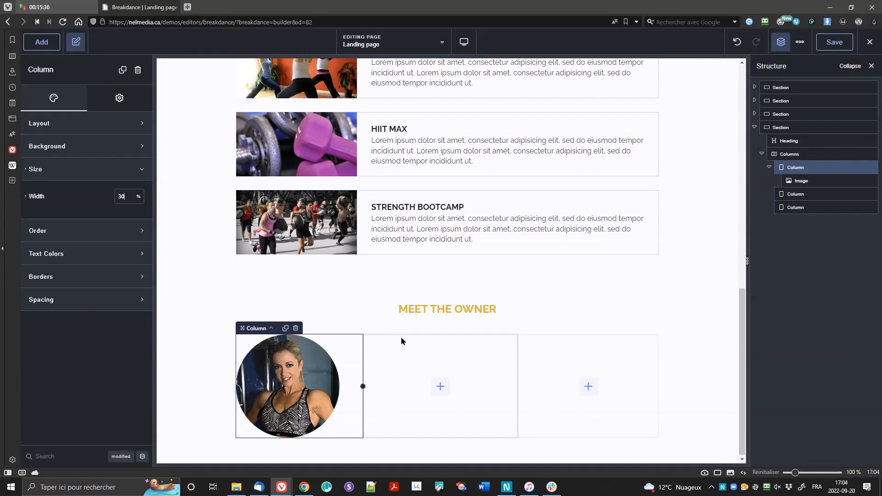
# Give the middle column a 40% width, a solid 1 px medium grey border on its right edge and 65 px right padding.
pyautogui.click(408, 363)
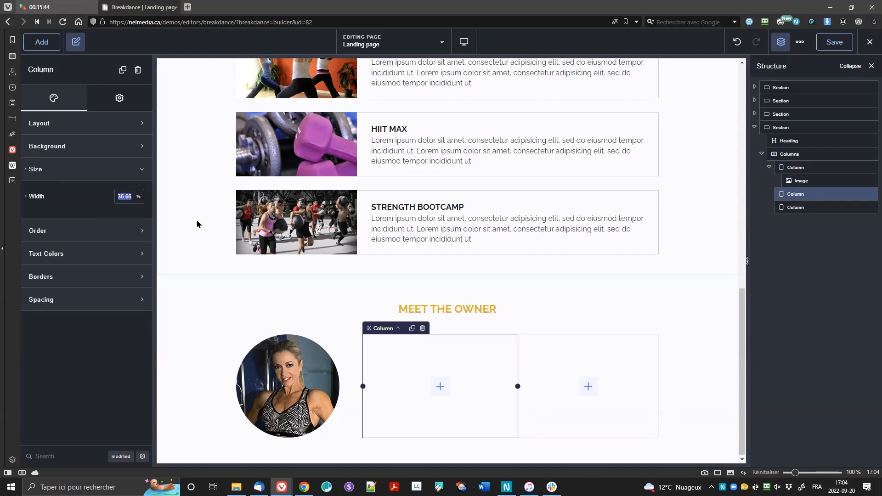
pyautogui.click(62, 277)
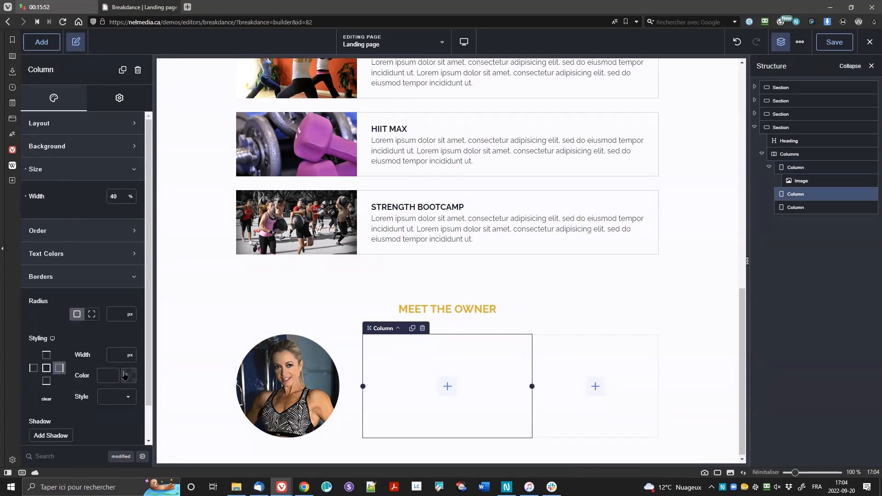
pyautogui.click(124, 375)
pyautogui.click(121, 359)
pyautogui.click(110, 383)
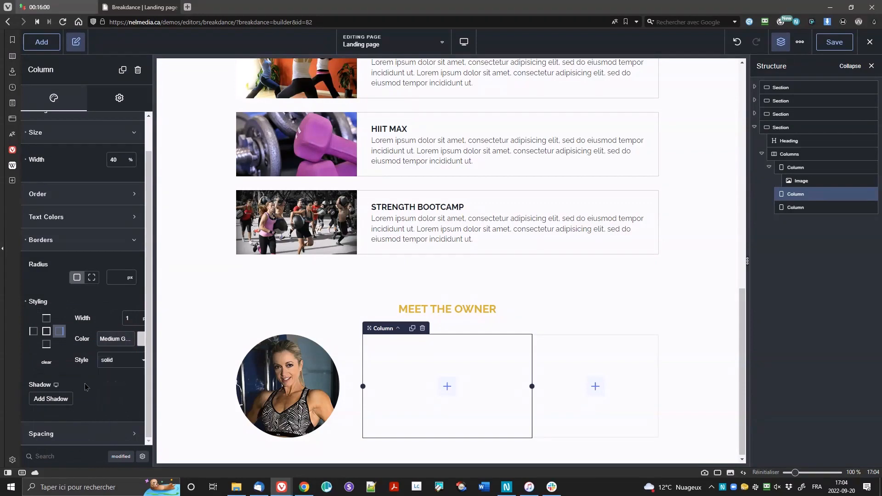
pyautogui.click(69, 433)
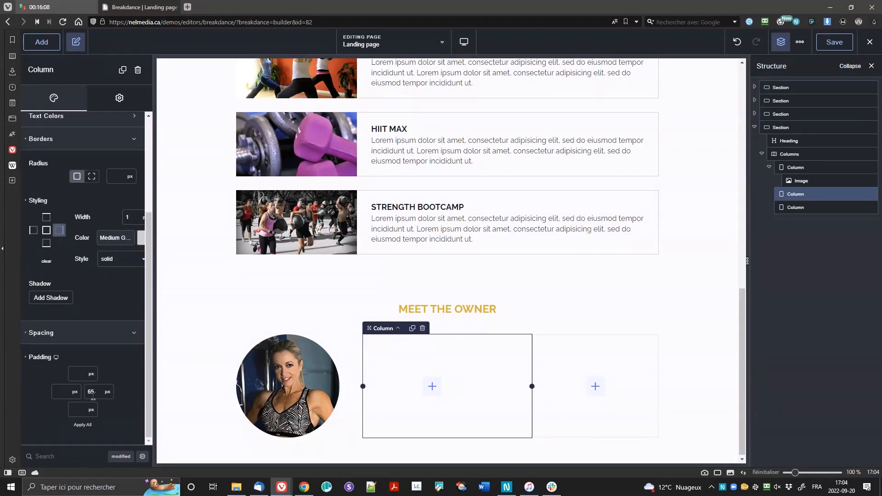
# Add an h3 heading with the owner's full name to the middle column.
pyautogui.click(431, 386)
pyautogui.click(64, 257)
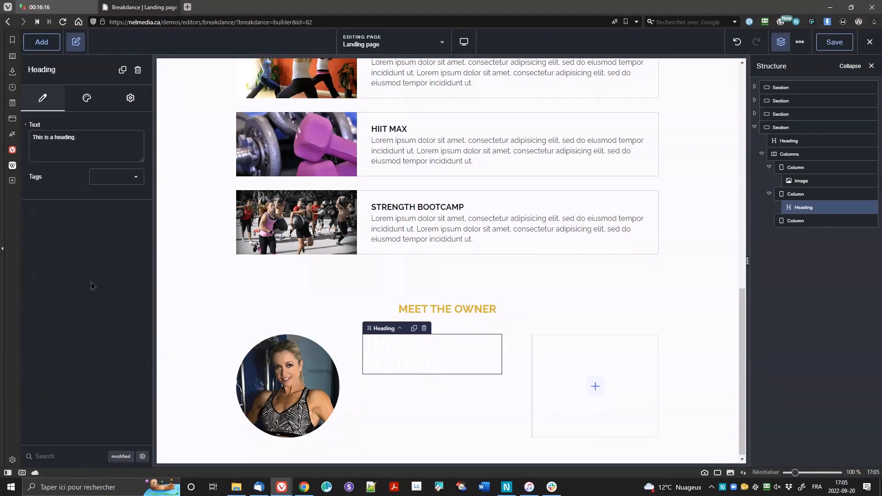
pyautogui.write('Cecilia Newville')
pyautogui.click(116, 177)
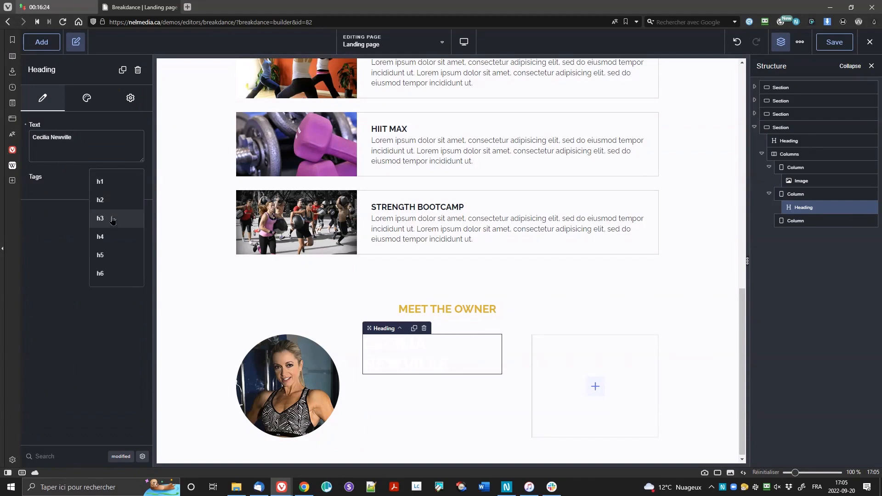
pyautogui.click(112, 218)
# Set the owner's name heading to a 20 px font size and adjust its spacing.
pyautogui.click(87, 98)
pyautogui.click(97, 123)
pyautogui.click(118, 237)
pyautogui.write('20')
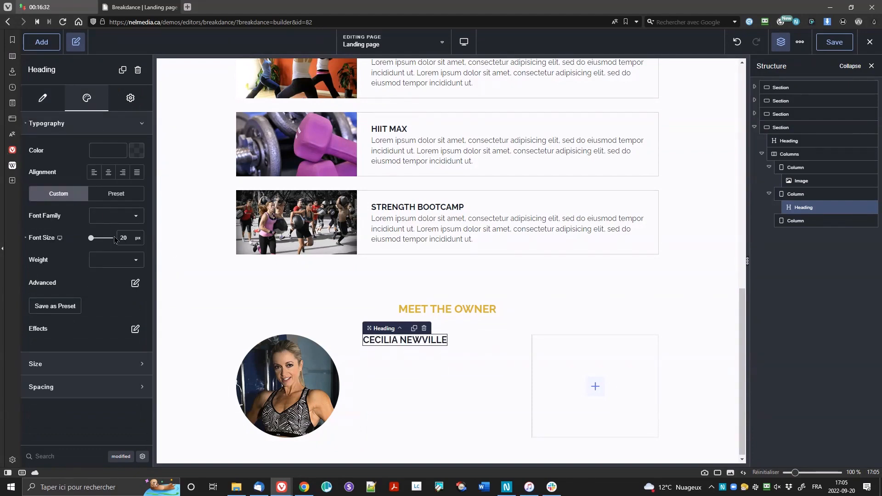
pyautogui.click(135, 283)
pyautogui.click(105, 308)
pyautogui.click(101, 386)
pyautogui.click(119, 422)
# Add a text element with the lorem ipsum paragraph below the owner's name, followed by a Div.
pyautogui.click(41, 42)
pyautogui.click(78, 284)
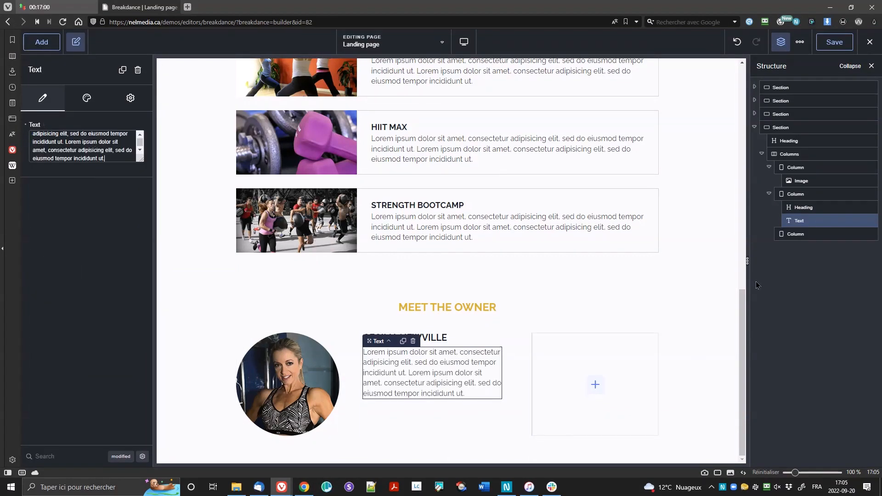
pyautogui.click(42, 42)
pyautogui.click(71, 239)
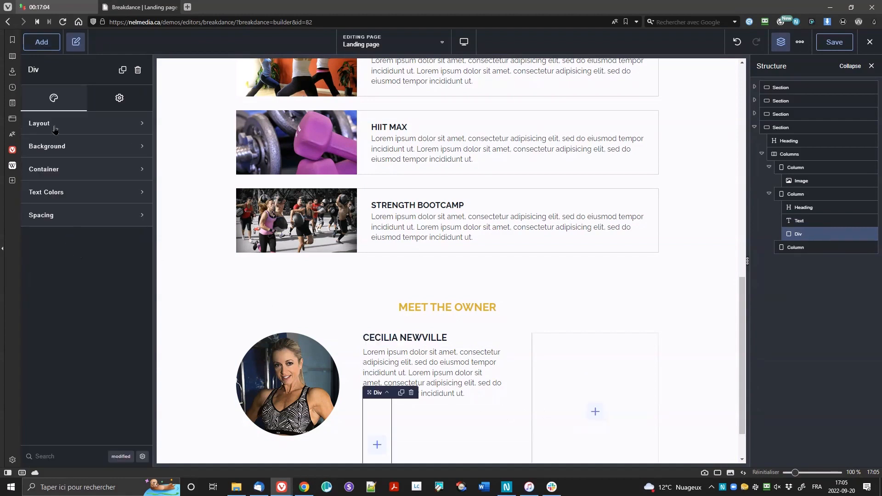
# Give the new Div an 8 px gap and a 30 px top margin.
pyautogui.click(55, 130)
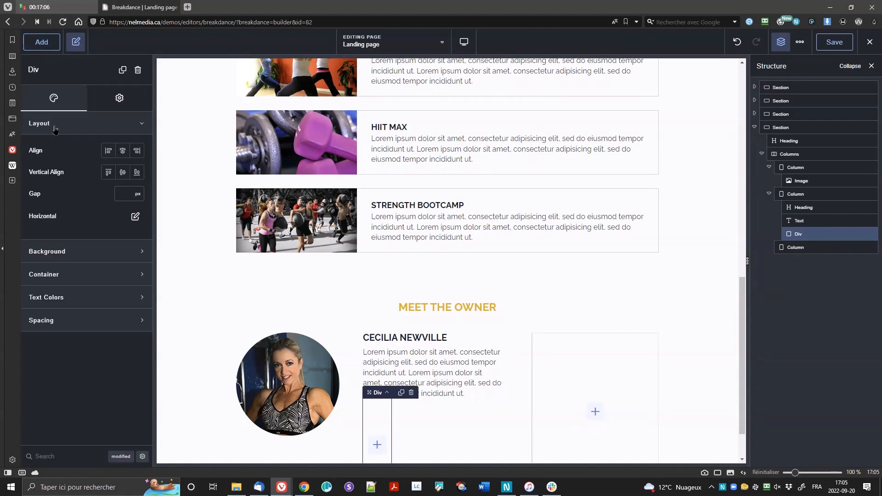
pyautogui.click(79, 324)
pyautogui.click(124, 348)
pyautogui.write('30')
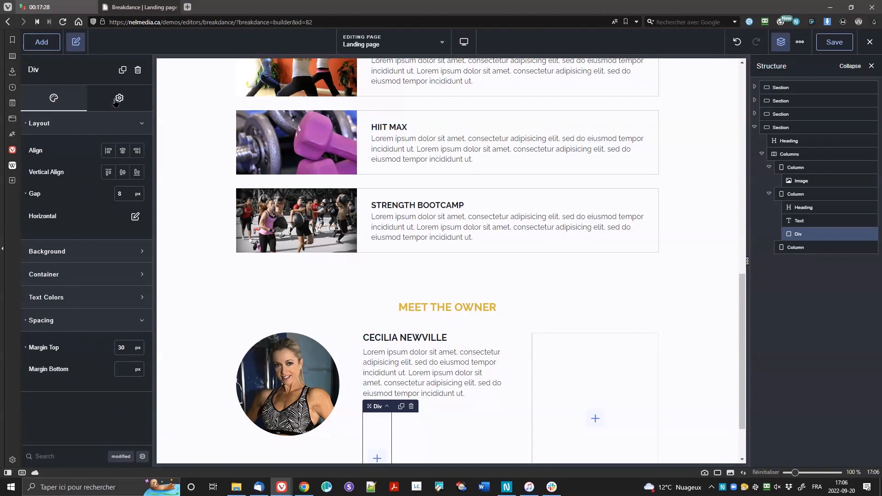
# Set the Div wrapper's display to flex and choose its flex direction.
pyautogui.click(117, 100)
pyautogui.click(128, 279)
pyautogui.click(120, 337)
pyautogui.click(115, 333)
pyautogui.click(113, 393)
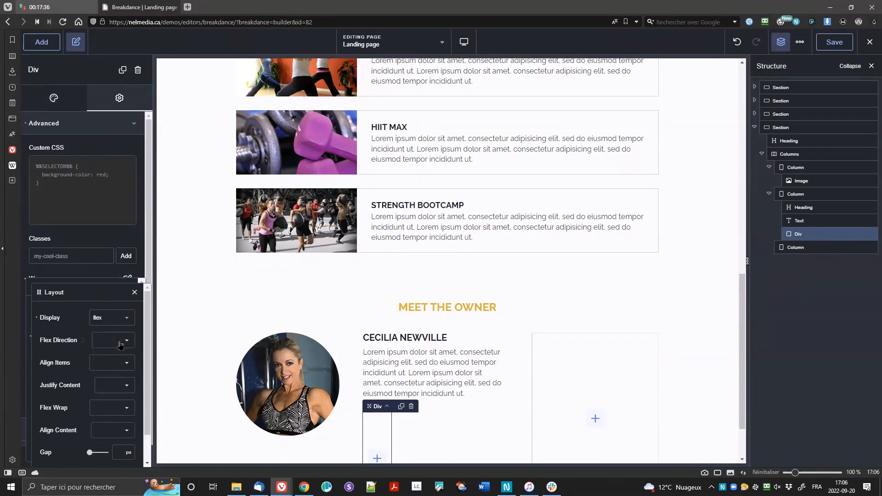
pyautogui.click(121, 344)
pyautogui.click(111, 363)
pyautogui.click(80, 249)
# Add an image inside the Div using 8a1401eb-fotspo-certification-icon.png from the media library.
pyautogui.click(43, 47)
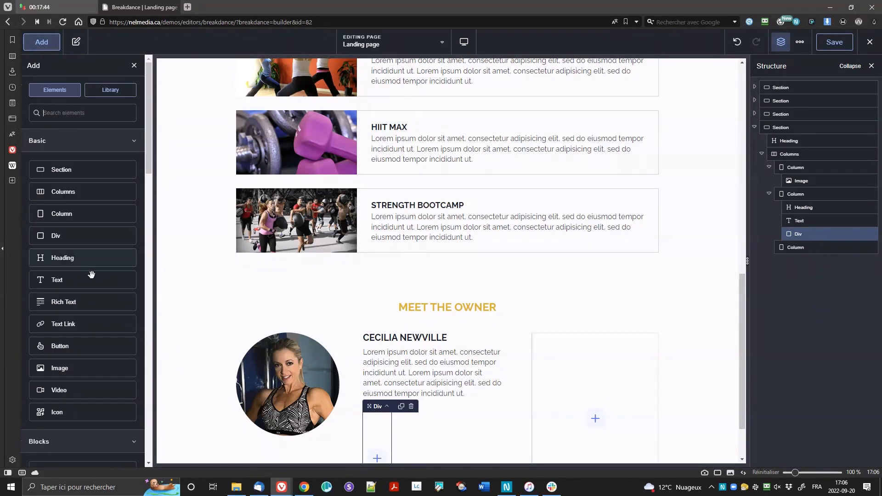
pyautogui.click(74, 368)
pyautogui.click(139, 190)
pyautogui.click(488, 147)
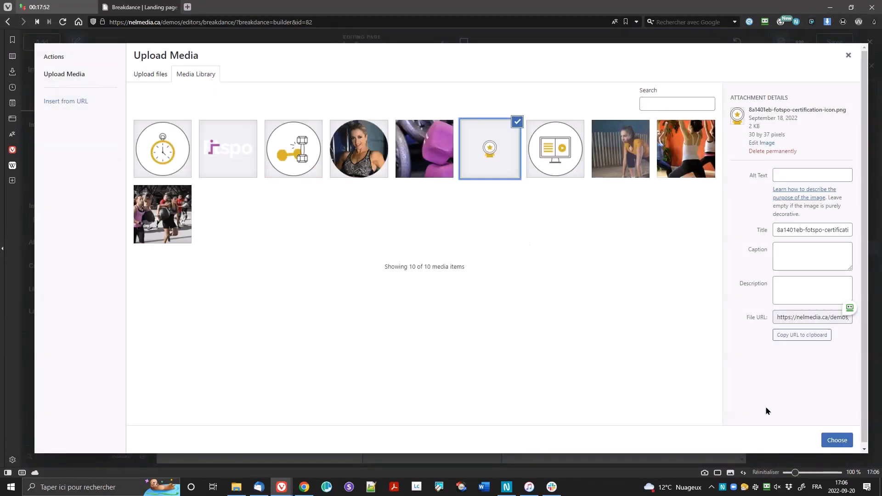
pyautogui.click(836, 439)
# Add a text beside the icon reading "Certified Trainer by the International Health and Fitness Committee" and set its width to 280 px.
pyautogui.click(41, 42)
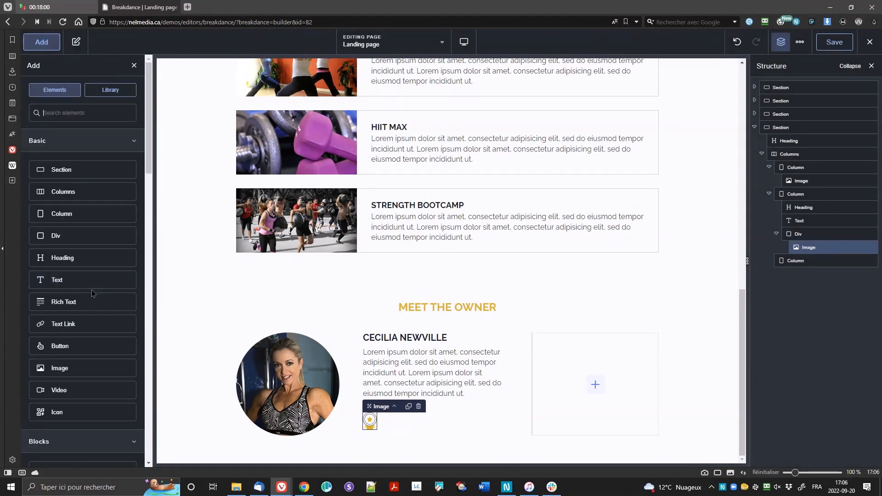
pyautogui.click(74, 278)
pyautogui.hotkey('ctrl', 'a')
pyautogui.write('Certified Trainer by the International Health and Fitness Committee')
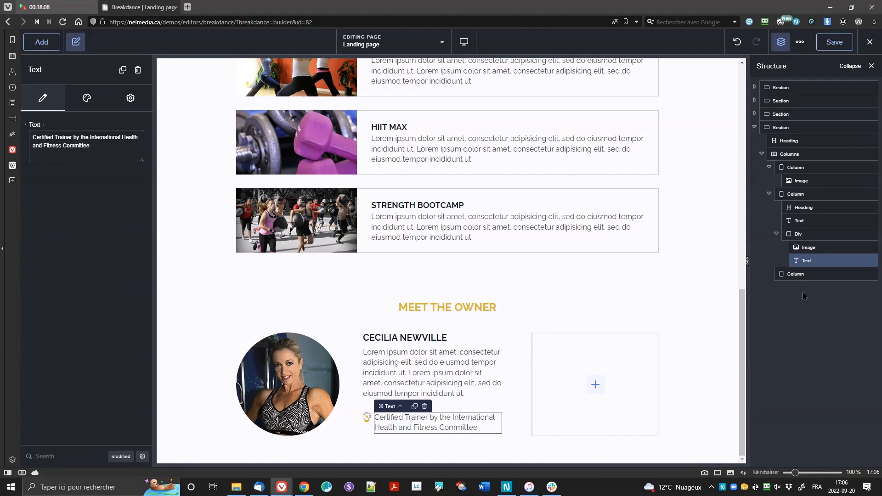
pyautogui.click(86, 99)
pyautogui.click(79, 124)
pyautogui.click(124, 151)
pyautogui.write('280')
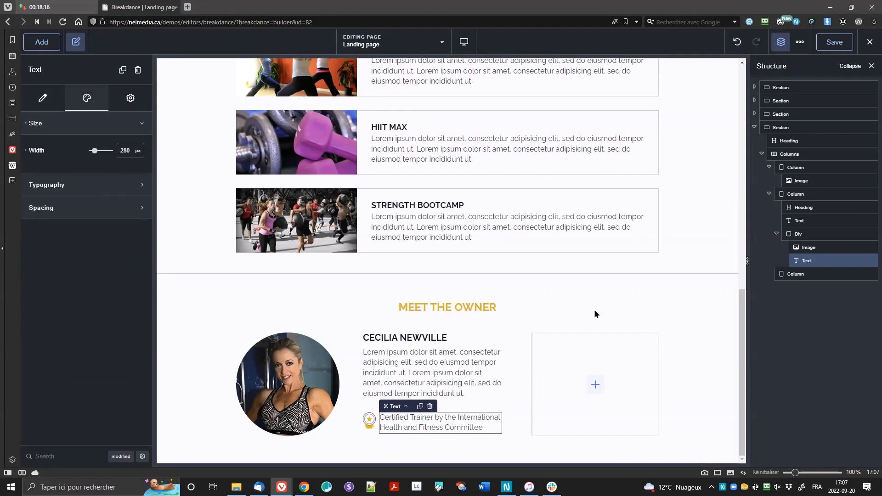
# Add a Div inside the empty third column of the "Meet the owner" section.
pyautogui.click(595, 384)
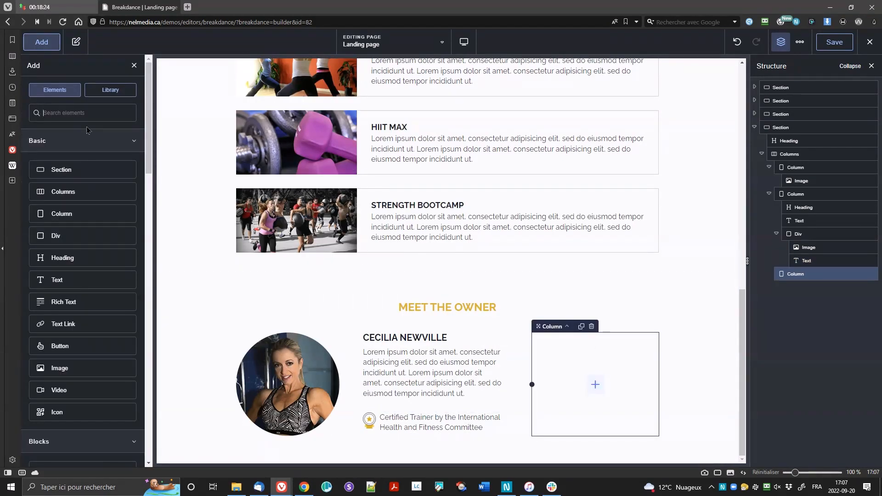
pyautogui.click(76, 41)
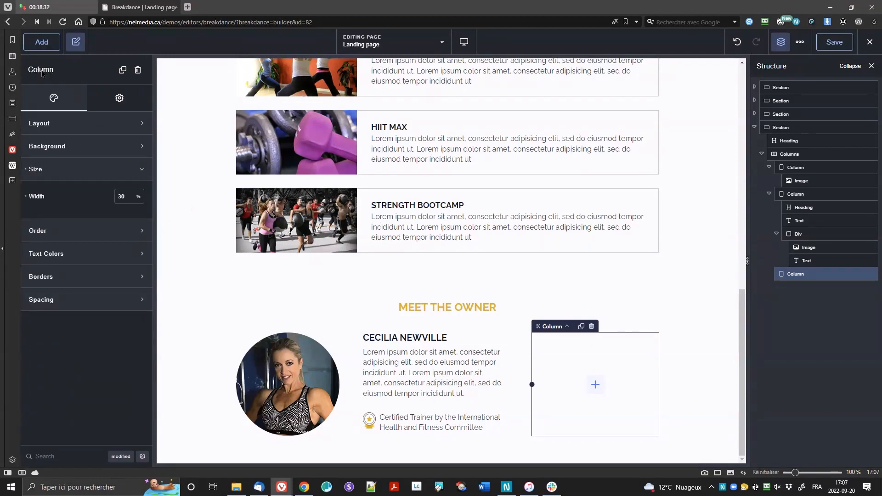
pyautogui.click(41, 42)
pyautogui.click(76, 237)
pyautogui.click(98, 123)
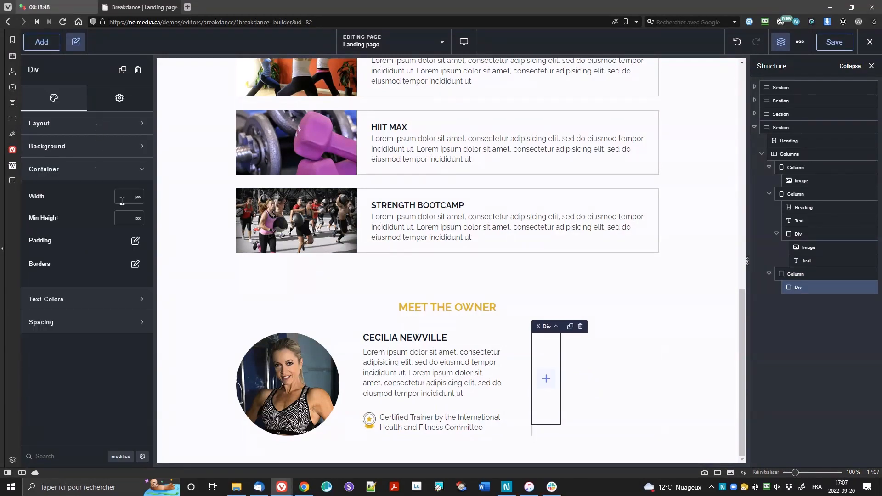
# Reposition the new Div within the third column using its wrapper layout's advanced position settings.
pyautogui.click(119, 98)
pyautogui.click(111, 123)
pyautogui.click(127, 277)
pyautogui.click(117, 339)
pyautogui.click(133, 357)
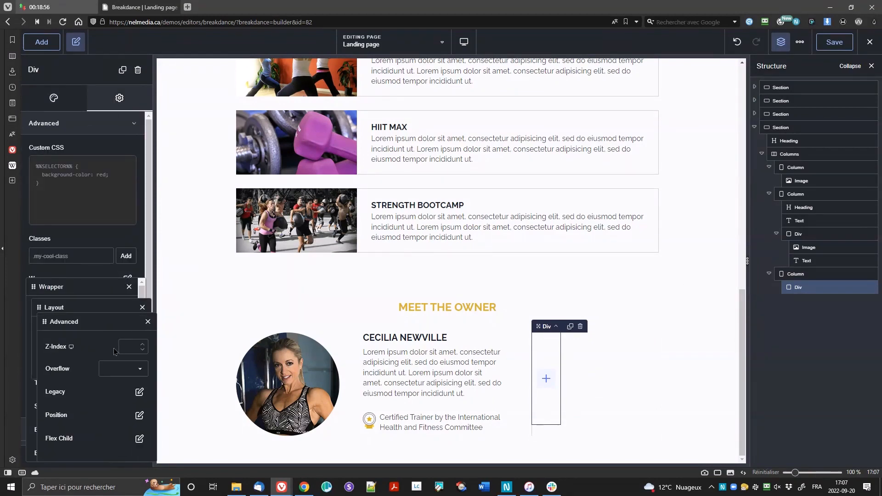
pyautogui.click(140, 416)
pyautogui.click(128, 369)
pyautogui.click(125, 409)
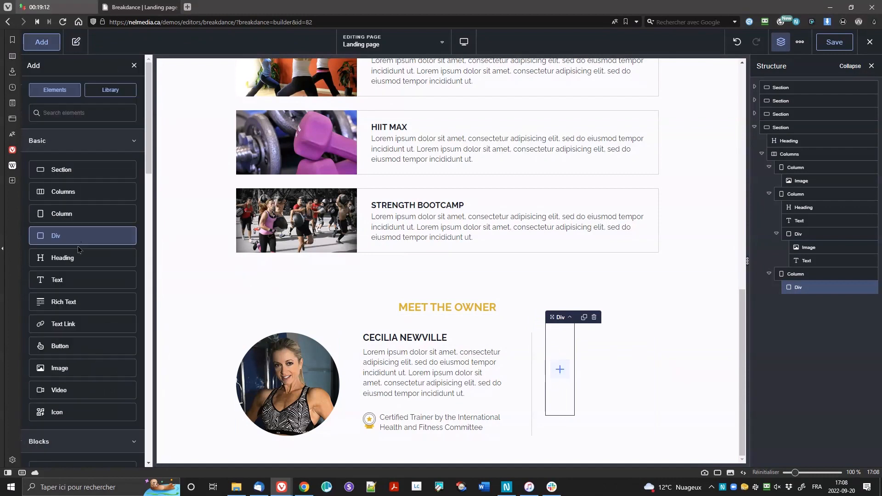
# Add a text with an opening quotation mark to the Div, in the Secondary color with an enlarged font size.
pyautogui.click(78, 280)
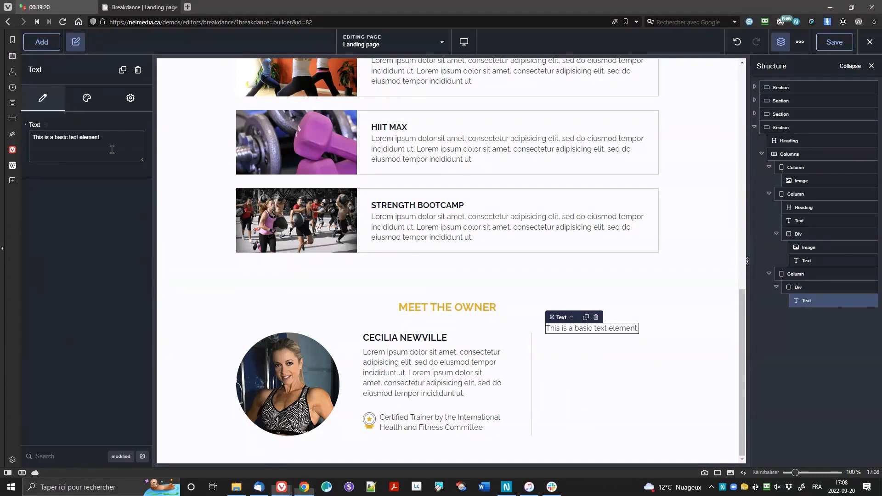
pyautogui.click(88, 144)
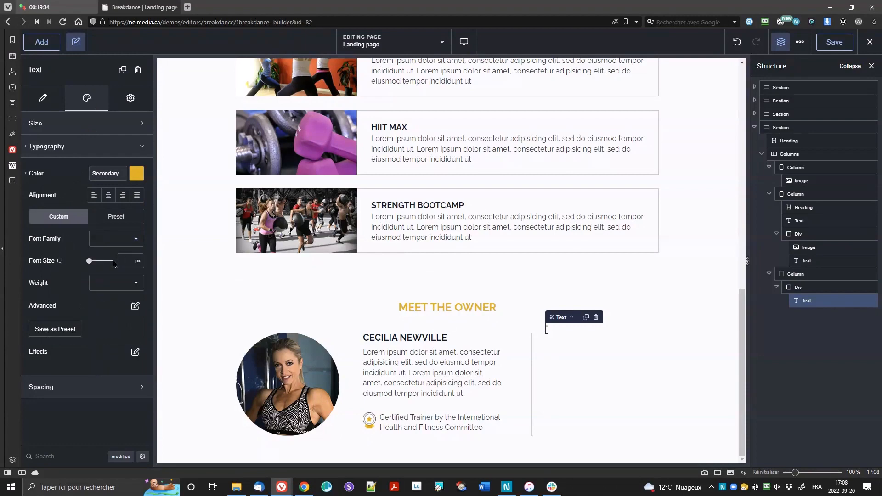
pyautogui.click(113, 260)
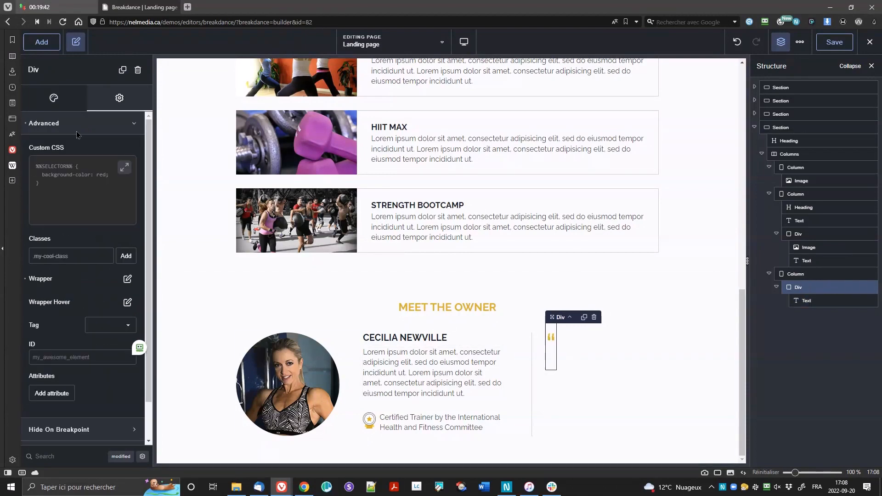
# Add a Rich Text element and replace its placeholder content with the trainer's testimonial and attribution line.
pyautogui.click(41, 42)
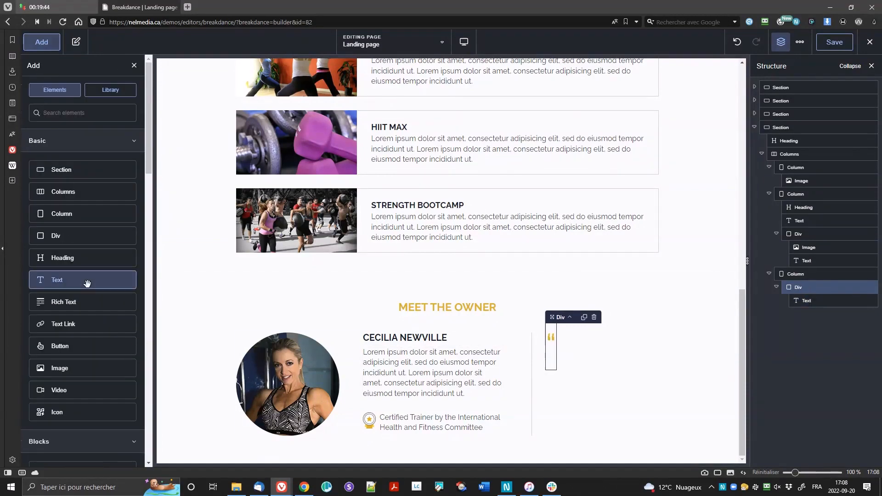
pyautogui.click(78, 307)
pyautogui.click(110, 177)
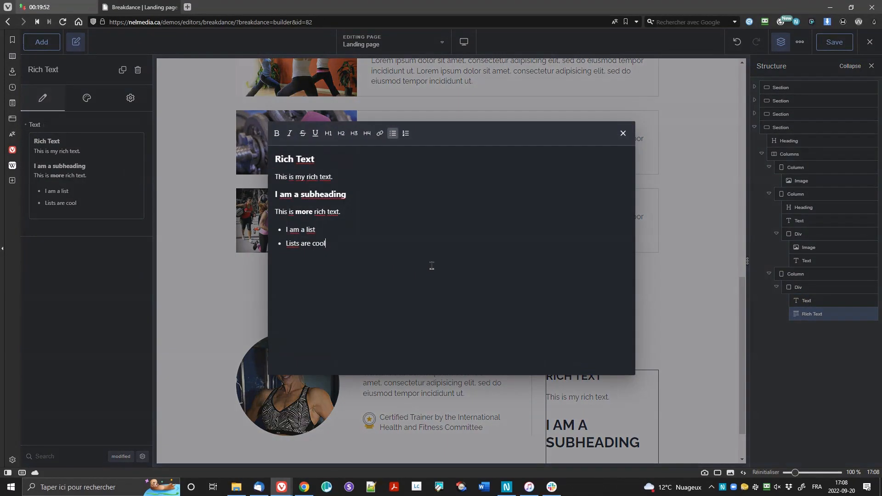
pyautogui.hotkey('ctrl', 'a')
pyautogui.press('Delete')
pyautogui.write('Cecilia is a huge inspiration for us trainers. She constantly pushes us to work hard for ourselves and our clients. Lorem ipsum sit amet, consectetur adipiscing elit, sed do eiusmod tempor.  - Denise Porta, Certified Trainer at Fitspo')
# Italicize the testimonial paragraph and move the Rich Text out of the Div, directly into the third column.
pyautogui.moveTo(508, 170); pyautogui.dragTo(275, 158)
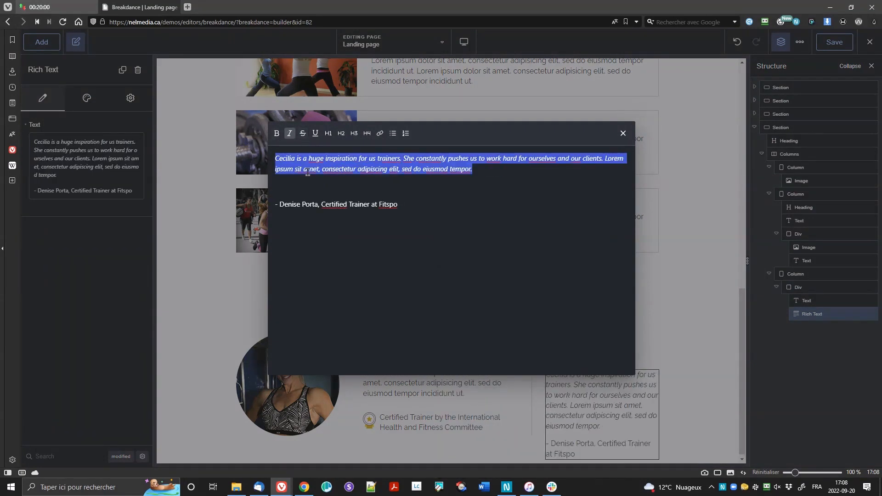
pyautogui.click(289, 133)
pyautogui.click(623, 133)
pyautogui.moveTo(806, 315); pyautogui.dragTo(791, 312)
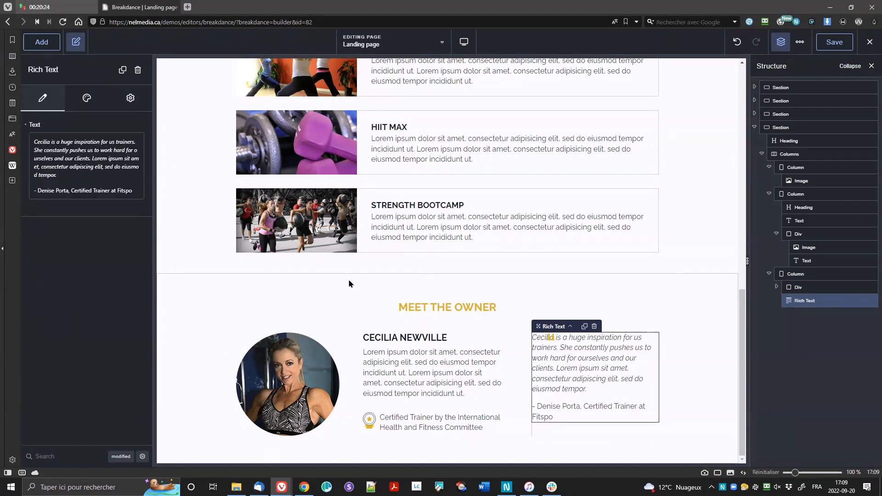
pyautogui.click(130, 98)
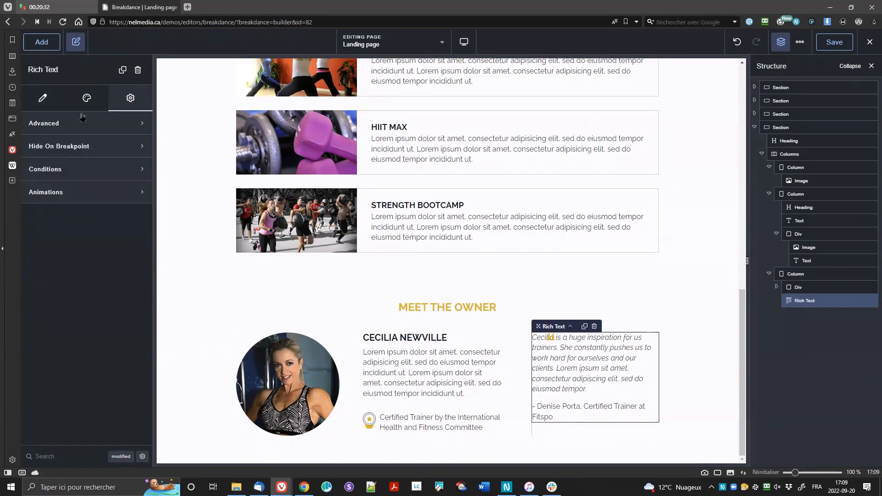
pyautogui.click(87, 99)
pyautogui.click(43, 98)
pyautogui.click(87, 98)
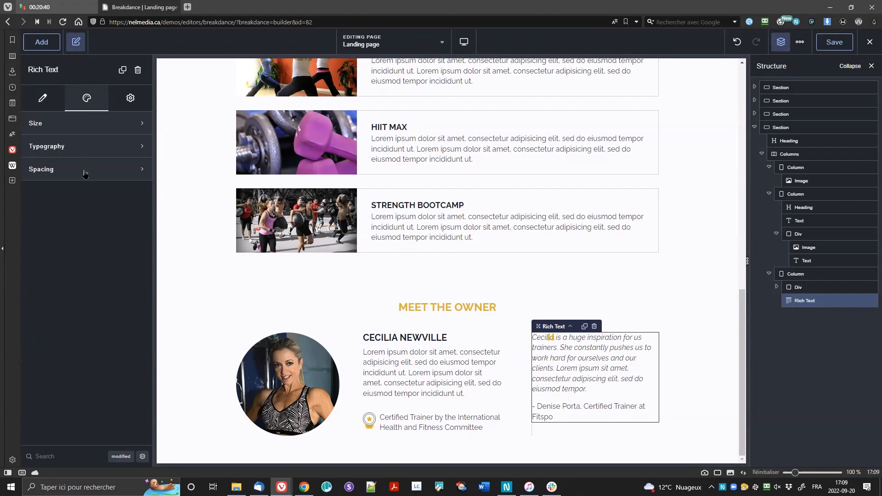
pyautogui.click(85, 171)
# Set the third column's left padding to 65 px.
pyautogui.click(815, 276)
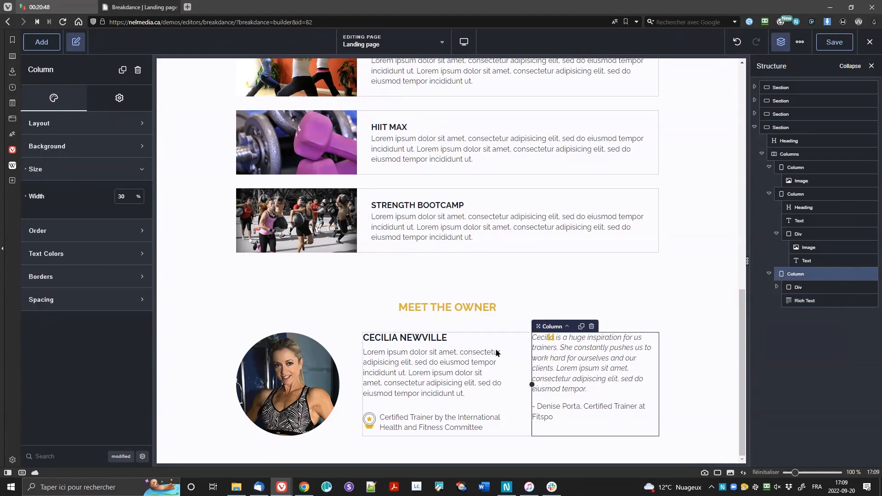
pyautogui.click(41, 299)
pyautogui.click(65, 358)
pyautogui.write('65')
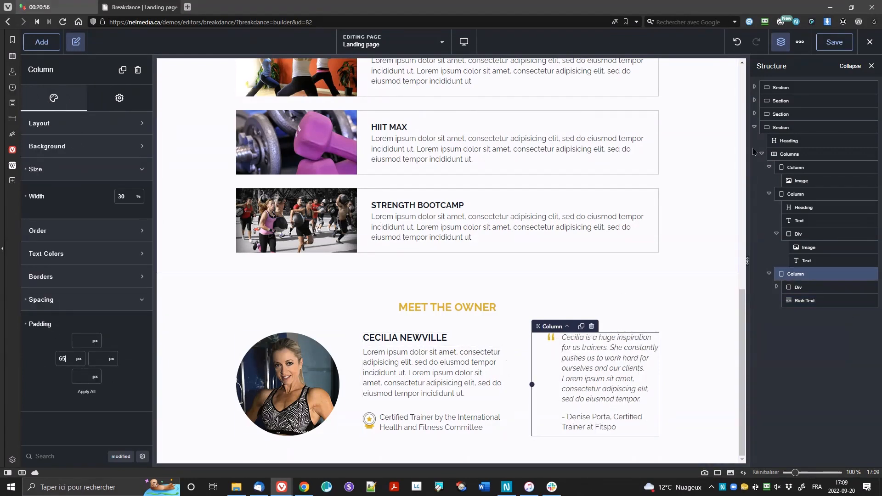
# Collapse the page structure, add a new section below "Meet the owner" and center its content.
pyautogui.click(849, 66)
pyautogui.click(41, 42)
pyautogui.moveTo(46, 169); pyautogui.dragTo(435, 324)
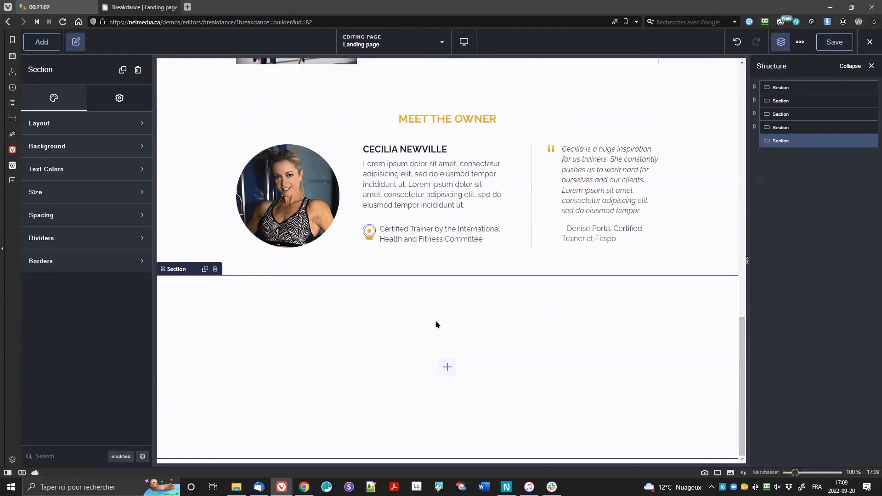
pyautogui.click(62, 132)
# Give the new section the Dark Gray background color and 0 px padding on all sides.
pyautogui.click(108, 250)
pyautogui.click(129, 277)
pyautogui.click(119, 428)
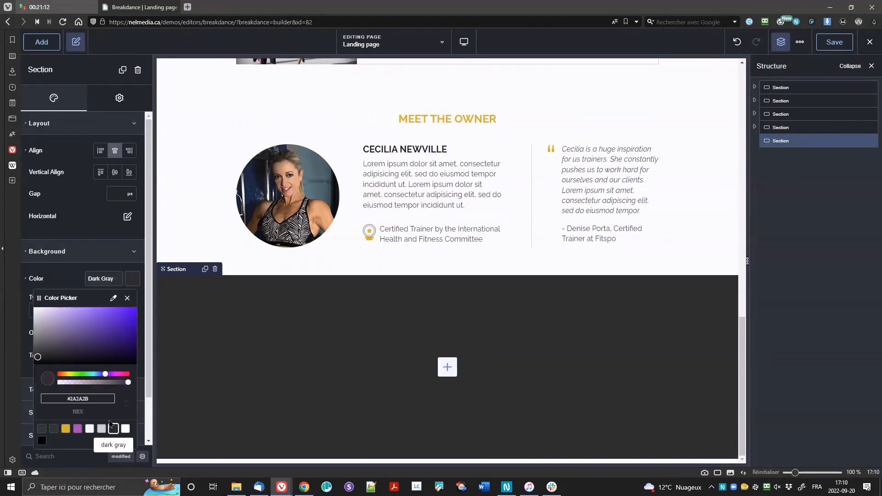
pyautogui.click(129, 277)
pyautogui.click(41, 436)
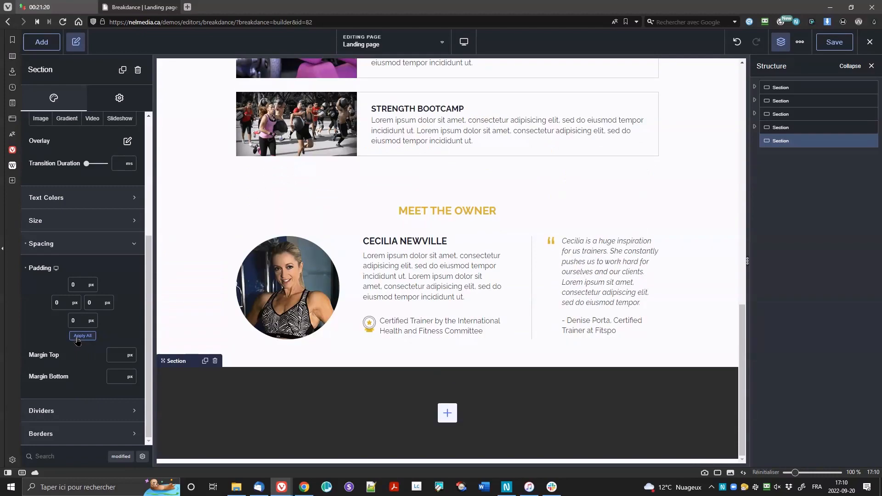
# Add a text element to the dark section reading "&copy; Copyright 2022. Nelmedia".
pyautogui.click(41, 42)
pyautogui.click(50, 275)
pyautogui.hotkey('ctrl', 'a')
pyautogui.write('&')
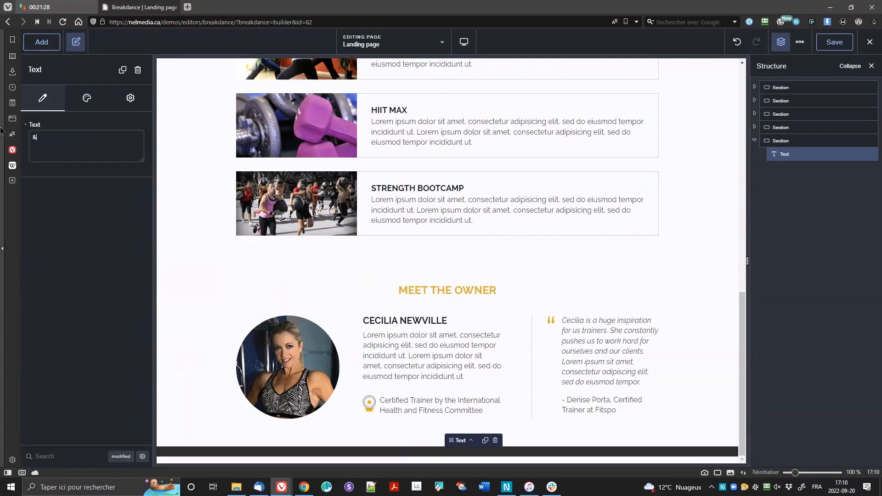
pyautogui.write('copy; Copyright 2022 Nelmedia')
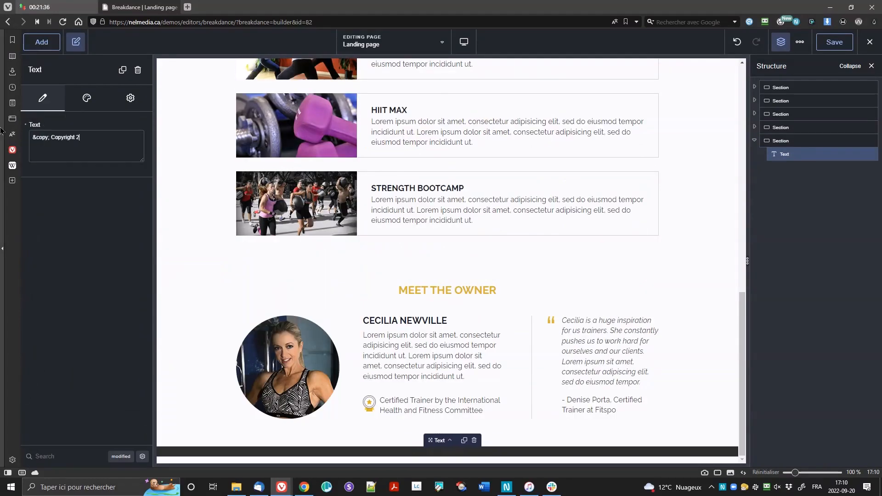
# Set the copyright text's color to White and its top and bottom margins to 14 px.
pyautogui.click(87, 98)
pyautogui.click(89, 146)
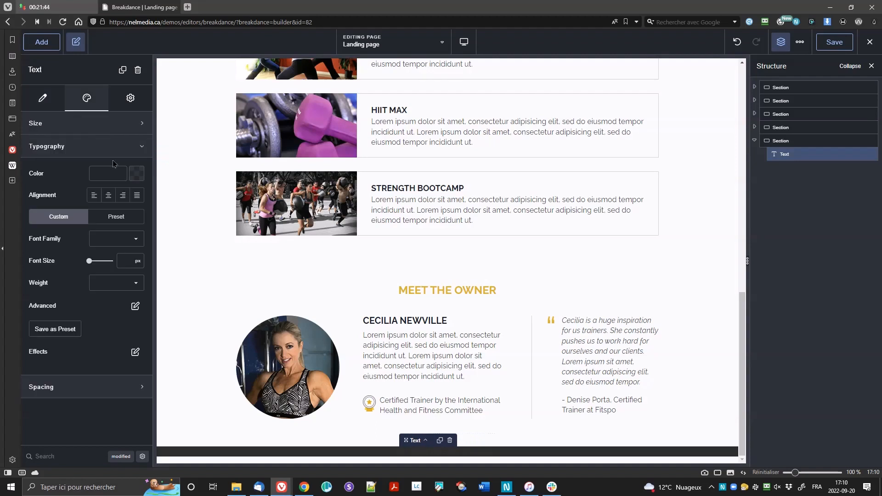
pyautogui.click(133, 173)
pyautogui.click(132, 321)
pyautogui.click(92, 384)
pyautogui.click(119, 411)
pyautogui.write('14')
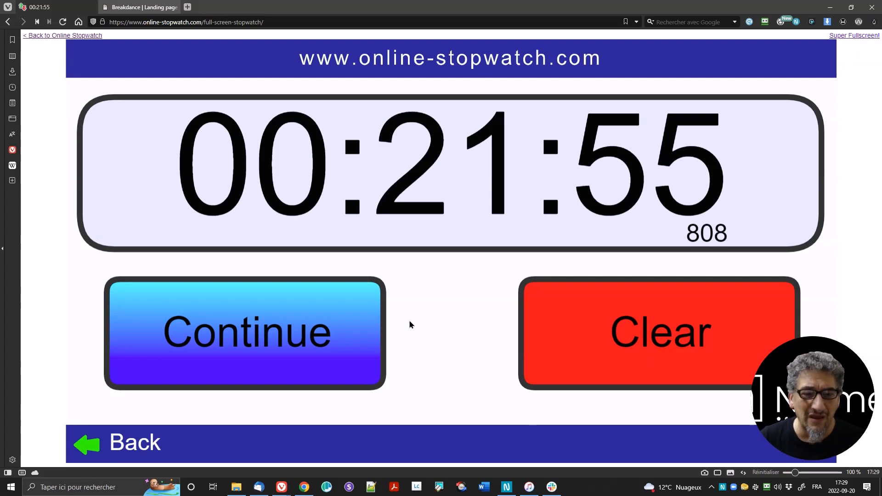
# Return to the page builder and examine the copyright text's advanced typography and decoration options.
pyautogui.click(138, 7)
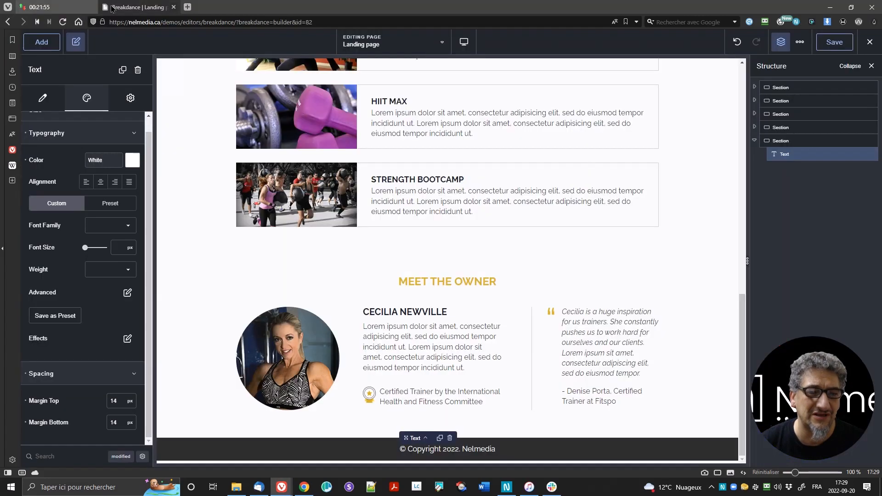
pyautogui.click(128, 293)
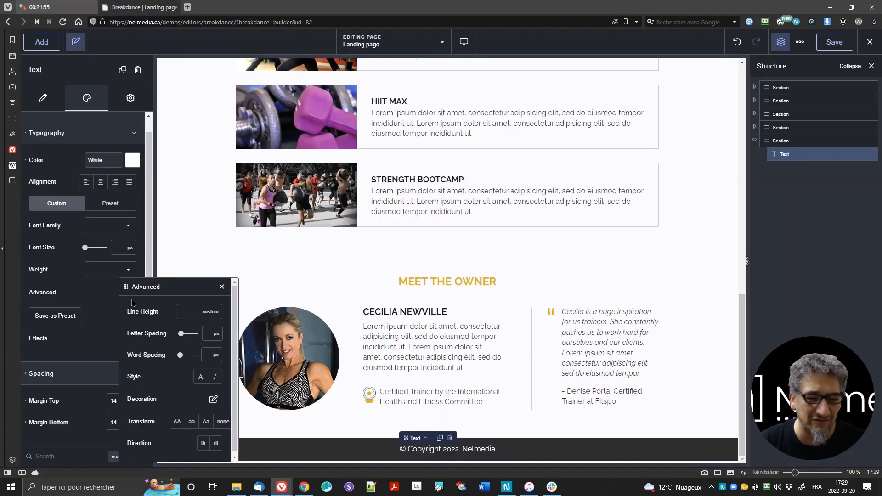
pyautogui.click(211, 401)
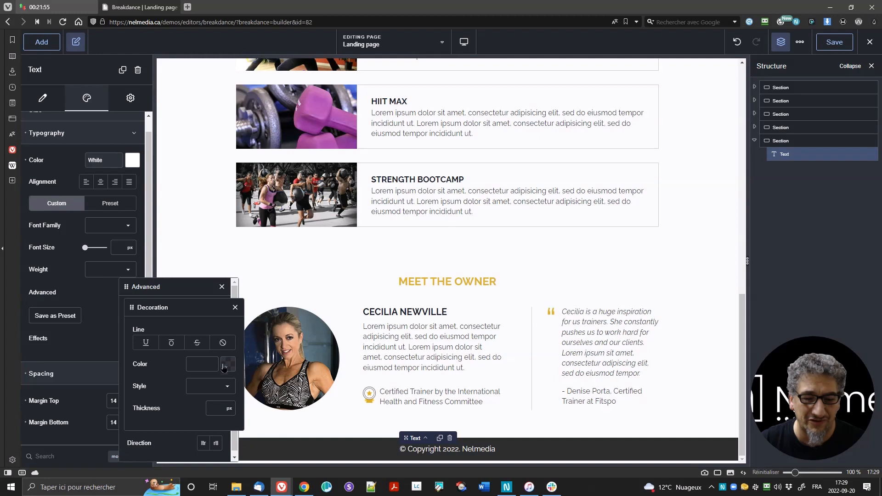
pyautogui.click(228, 311)
pyautogui.click(221, 287)
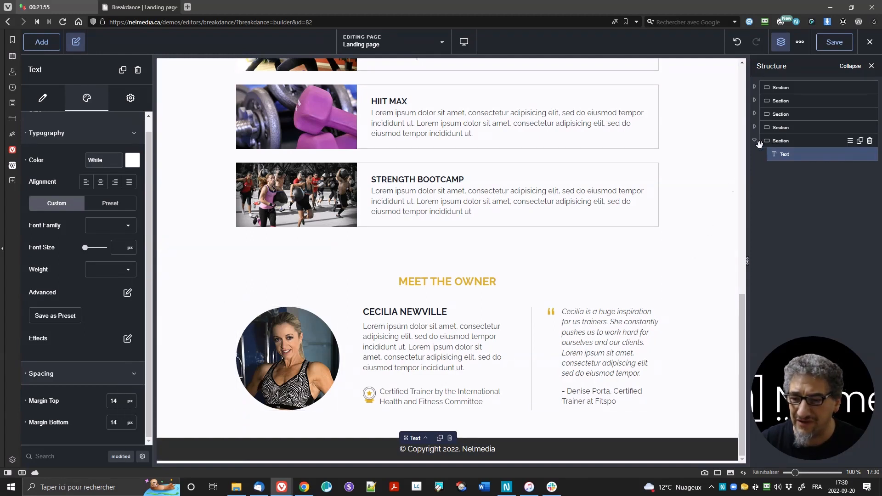
# Examine the wrapper's advanced layout position settings for the quote mark div in the Meet the owner section.
pyautogui.click(754, 128)
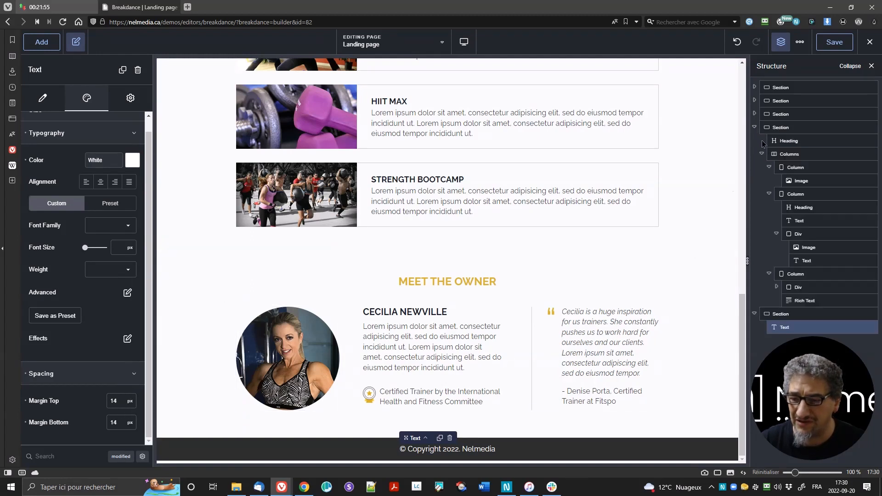
pyautogui.click(798, 287)
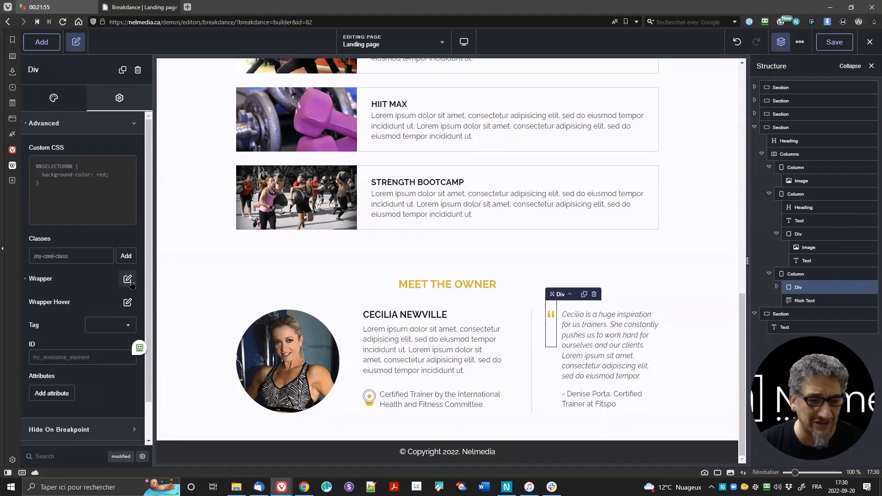
pyautogui.click(127, 279)
pyautogui.click(120, 336)
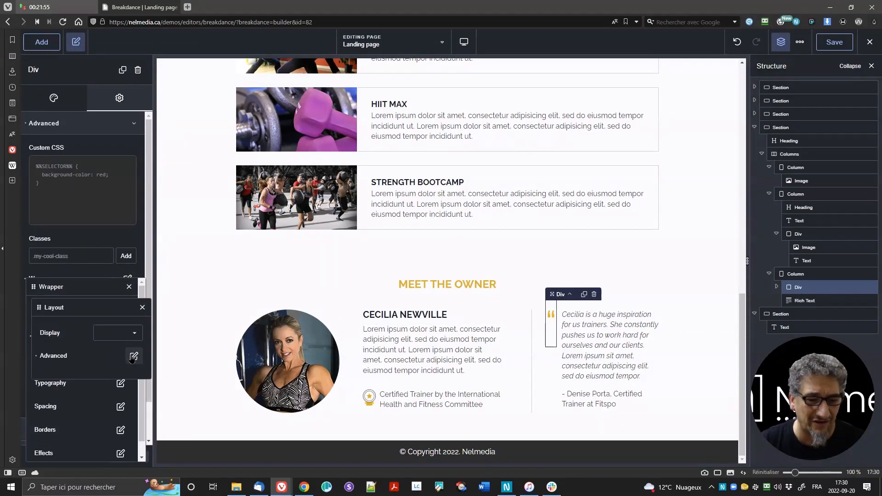
pyautogui.click(134, 359)
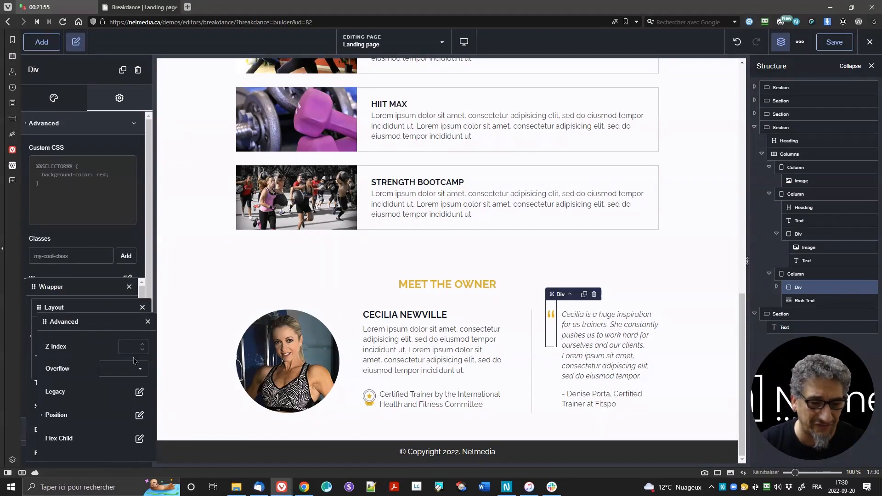
pyautogui.click(139, 416)
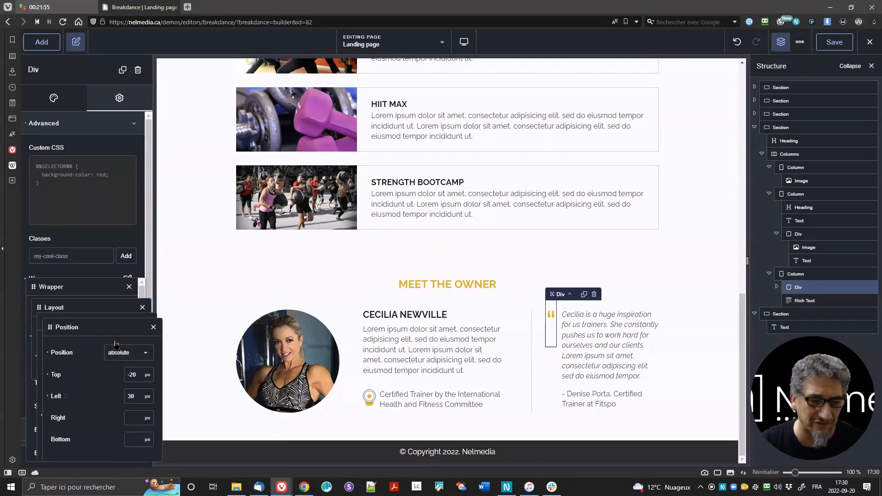
pyautogui.click(109, 238)
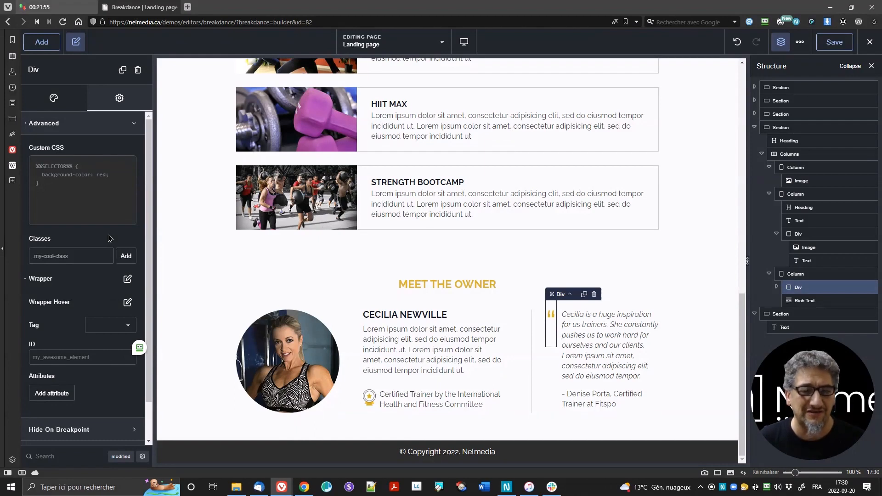
# View the list of addable elements, check the stopwatch page, and return to the page builder to view its exit options.
pyautogui.click(42, 43)
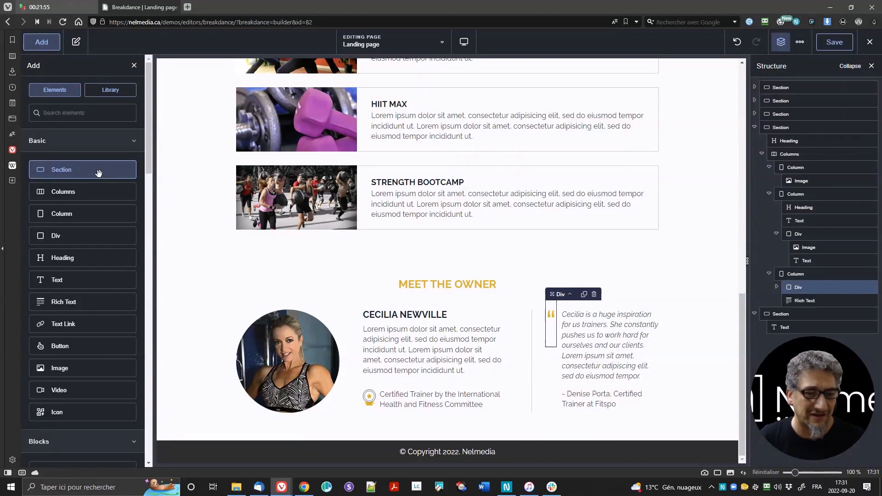
pyautogui.click(61, 7)
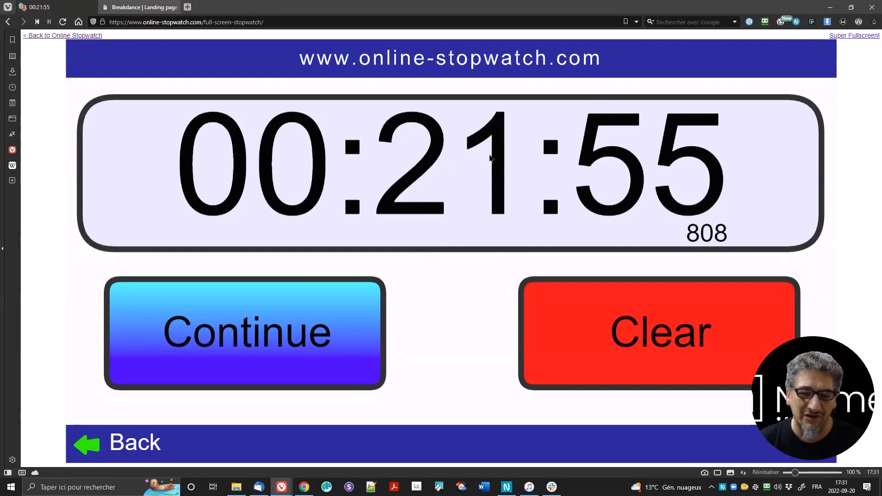
pyautogui.click(141, 7)
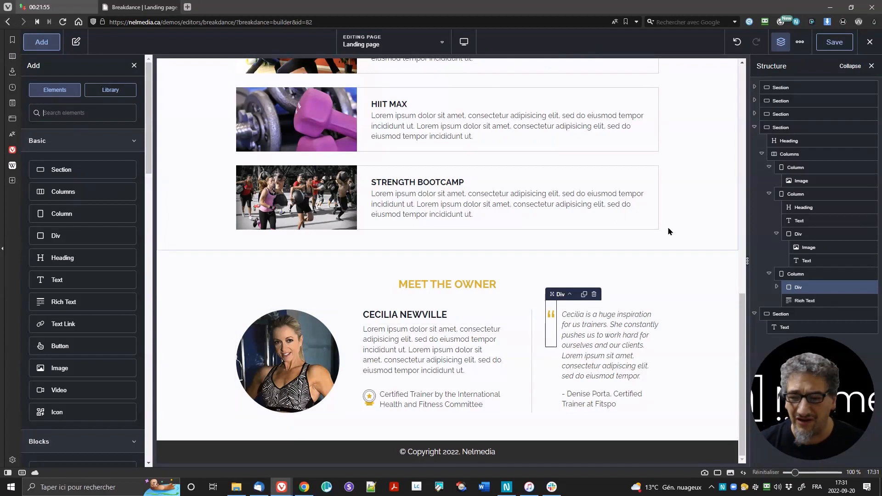
pyautogui.click(869, 42)
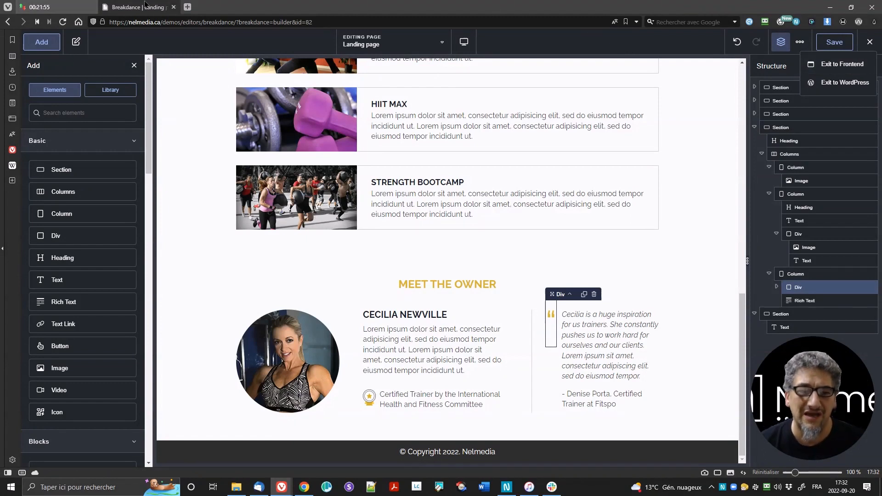
pyautogui.click(531, 52)
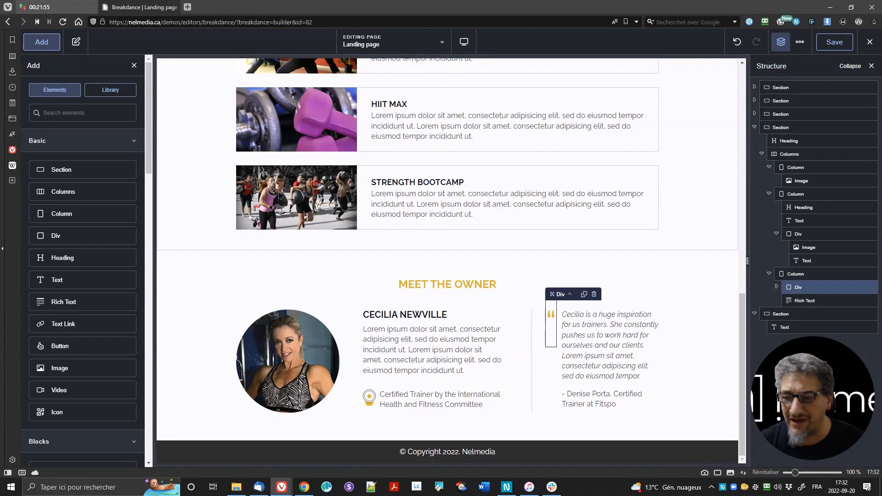
# Collapse the page structure to its top-level sections and examine the hero and Start Training Today sections.
pyautogui.click(754, 128)
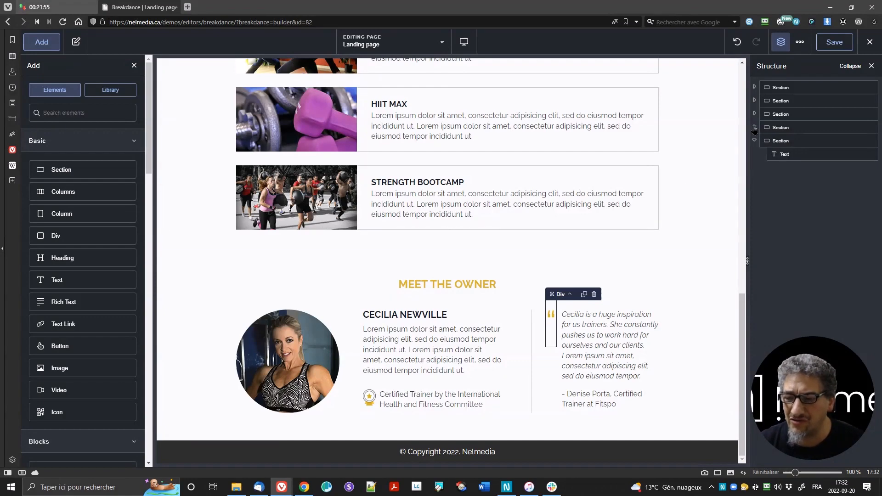
pyautogui.click(788, 88)
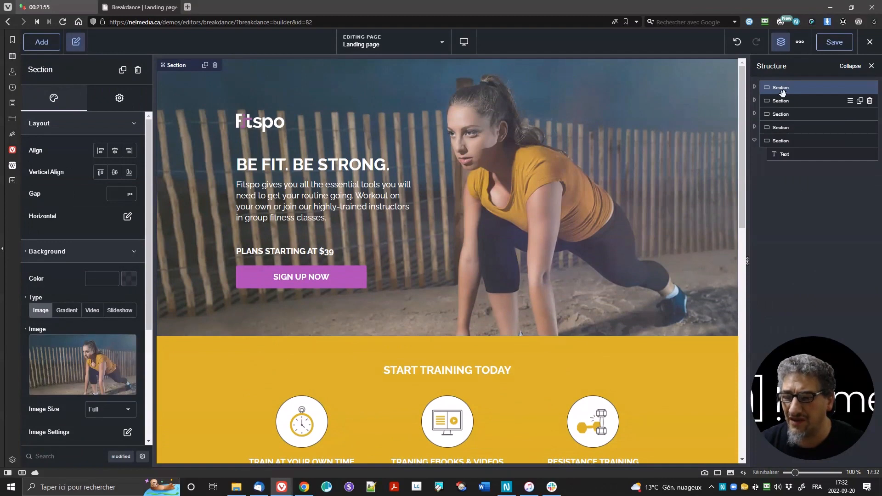
pyautogui.click(754, 140)
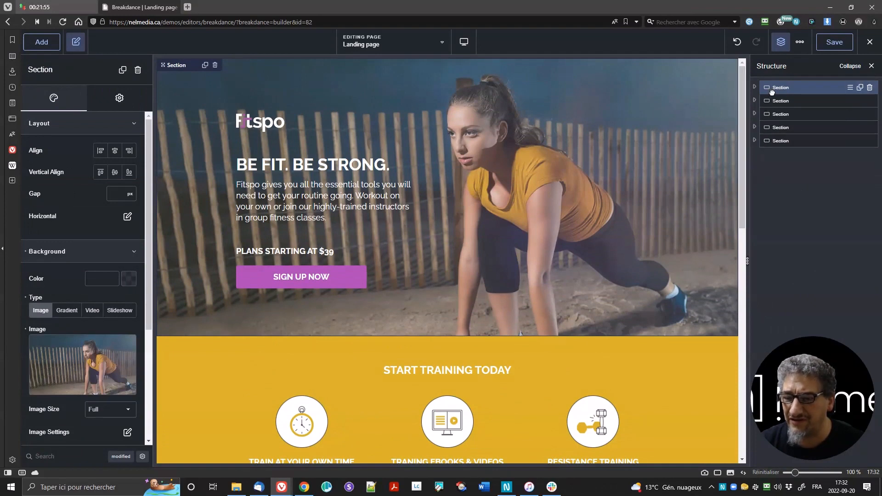
pyautogui.click(777, 102)
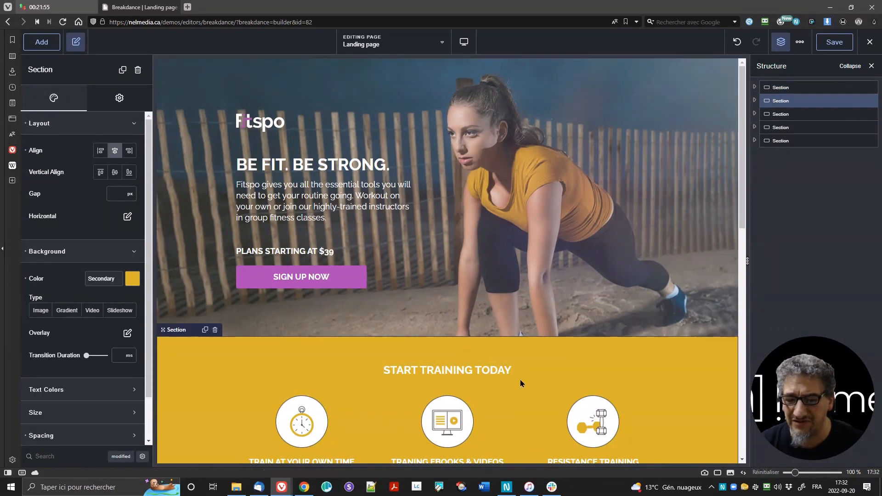
pyautogui.scroll(-4, 595, 295)
pyautogui.scroll(-3, 594, 294)
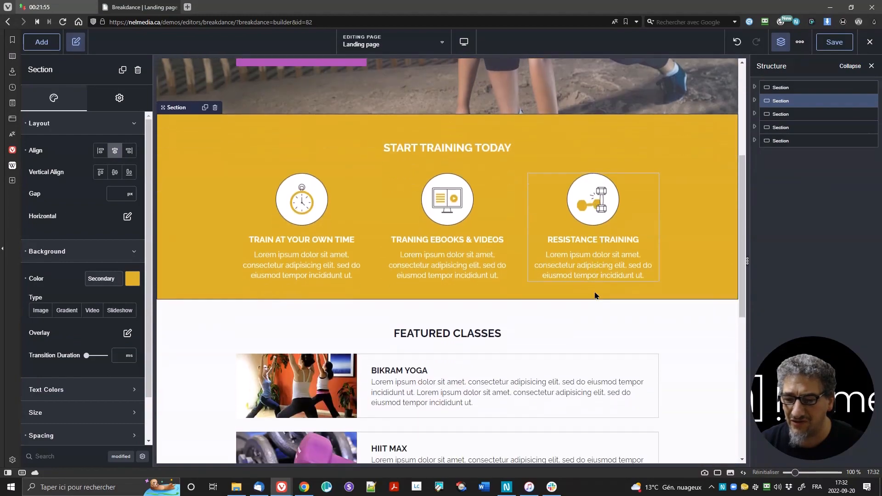
pyautogui.scroll(7, 595, 295)
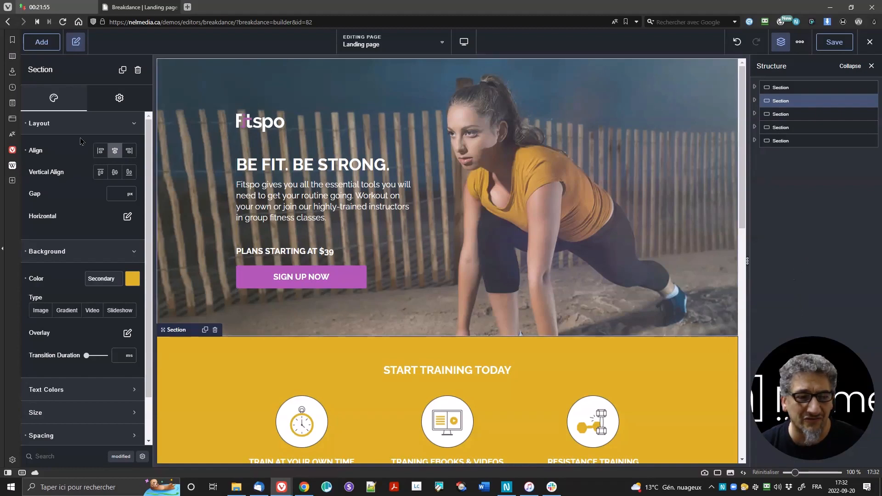
# Add a new empty section directly below the Start Training Today section.
pyautogui.click(41, 43)
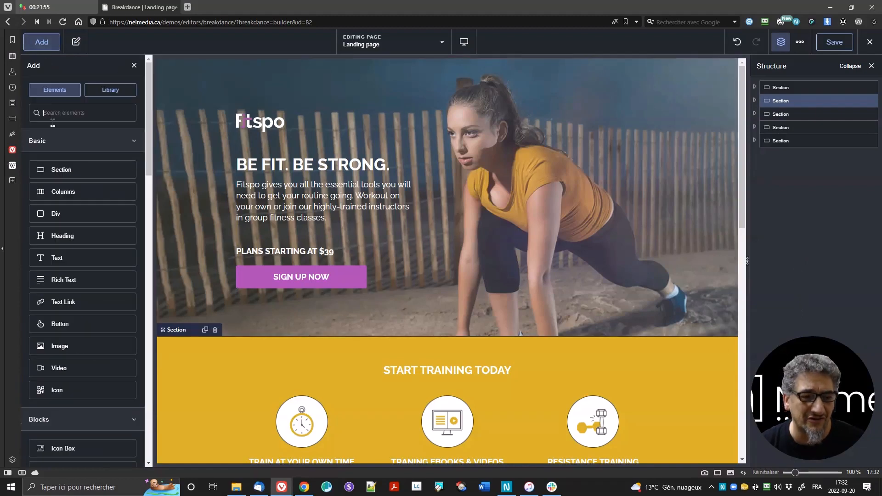
pyautogui.click(73, 171)
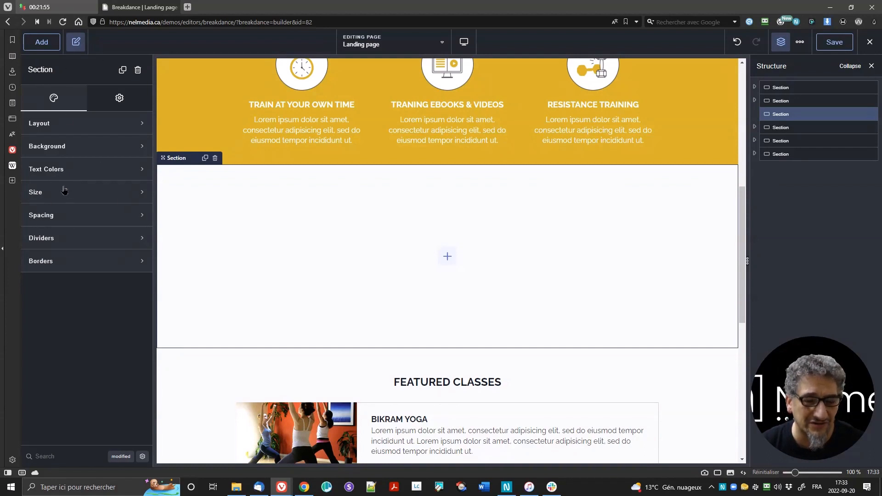
# Place a heading element in the new empty section and delete it.
pyautogui.click(51, 42)
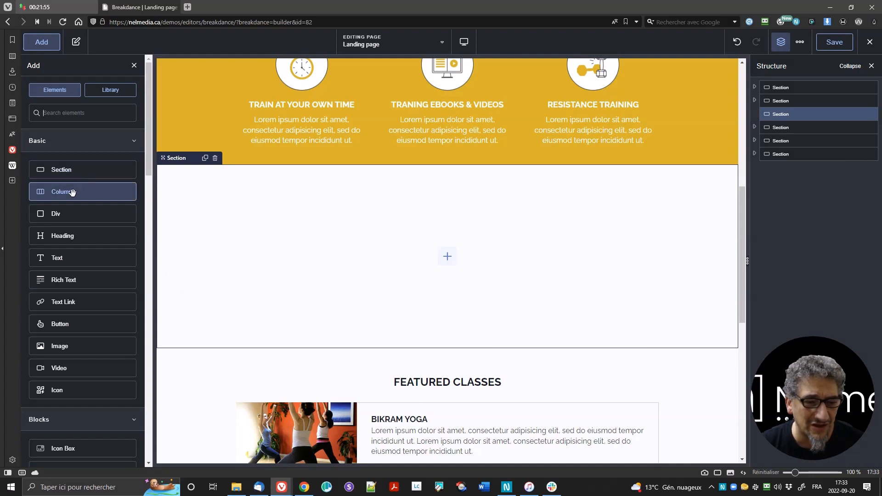
pyautogui.moveTo(60, 239); pyautogui.dragTo(224, 265)
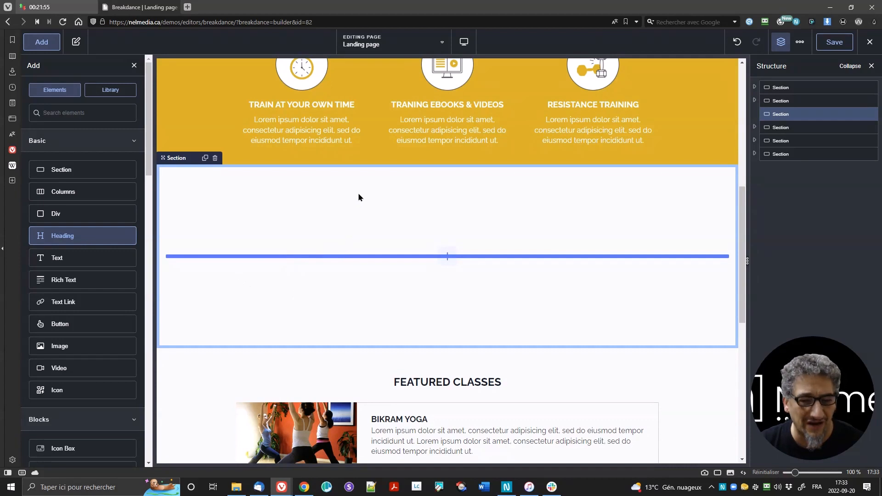
pyautogui.moveTo(358, 198); pyautogui.dragTo(358, 198)
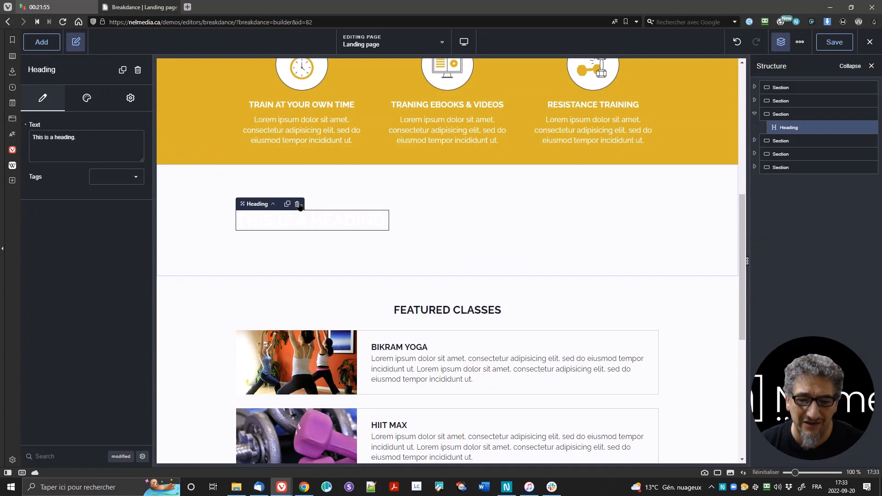
pyautogui.click(297, 204)
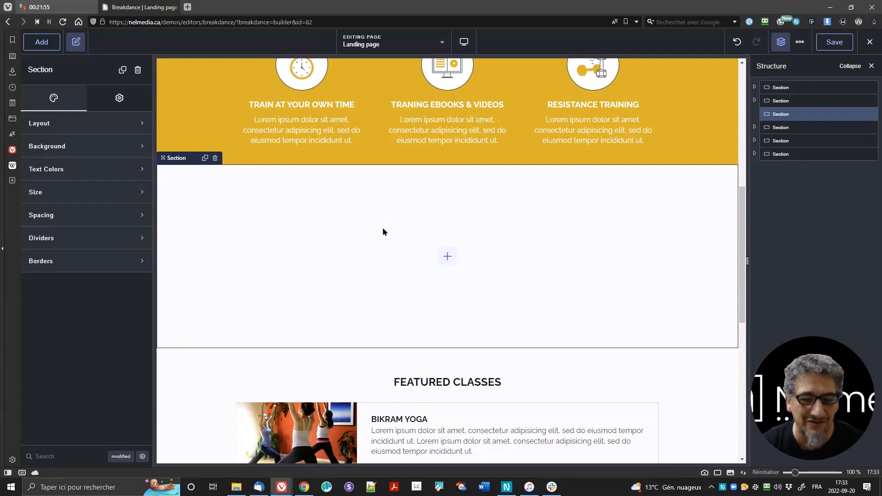
# Try moving the middle image box in the Start Training Today section toward the first column and back.
pyautogui.scroll(-8, 374, 257)
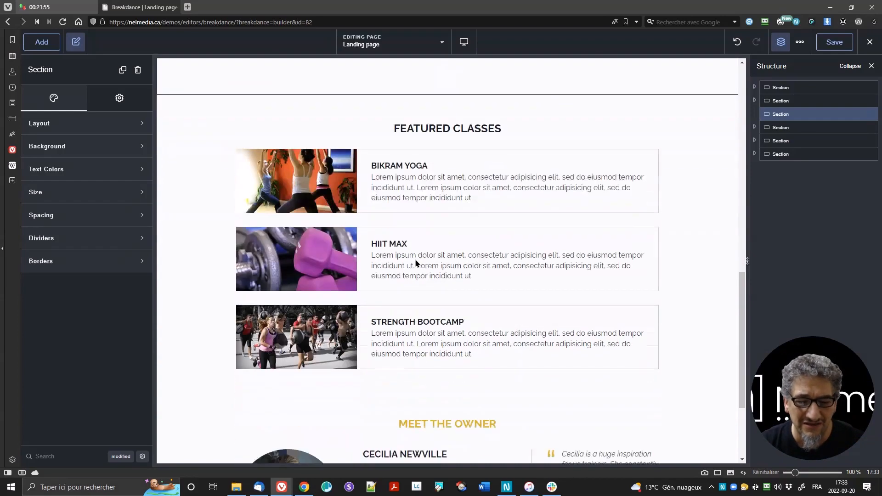
pyautogui.scroll(15, 425, 266)
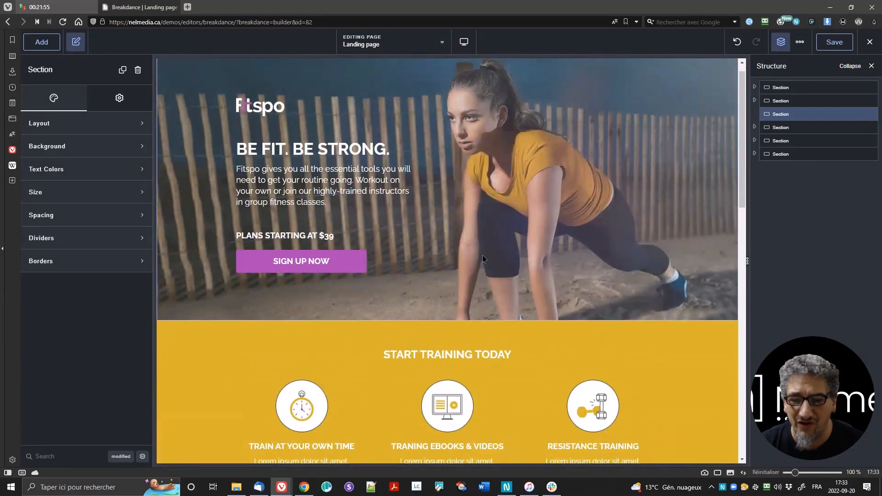
pyautogui.scroll(-1, 465, 369)
pyautogui.scroll(-2, 465, 369)
pyautogui.click(443, 229)
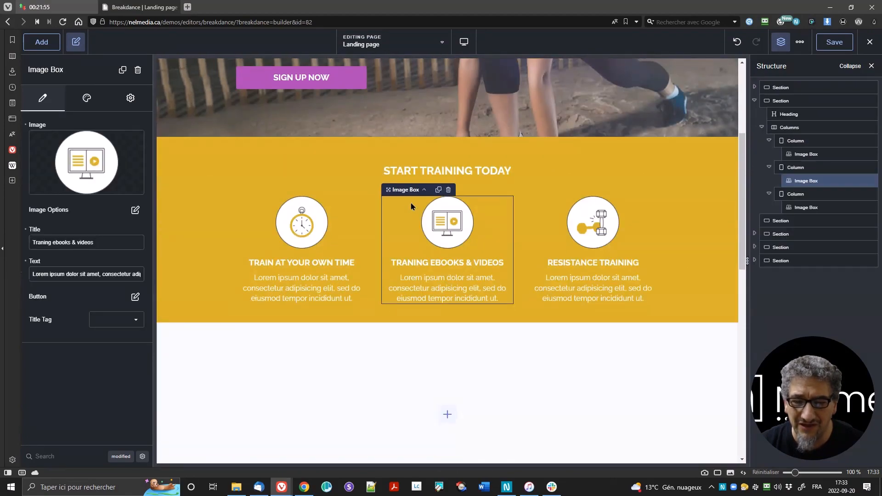
pyautogui.moveTo(394, 185); pyautogui.dragTo(360, 222)
pyautogui.moveTo(251, 190); pyautogui.dragTo(413, 243)
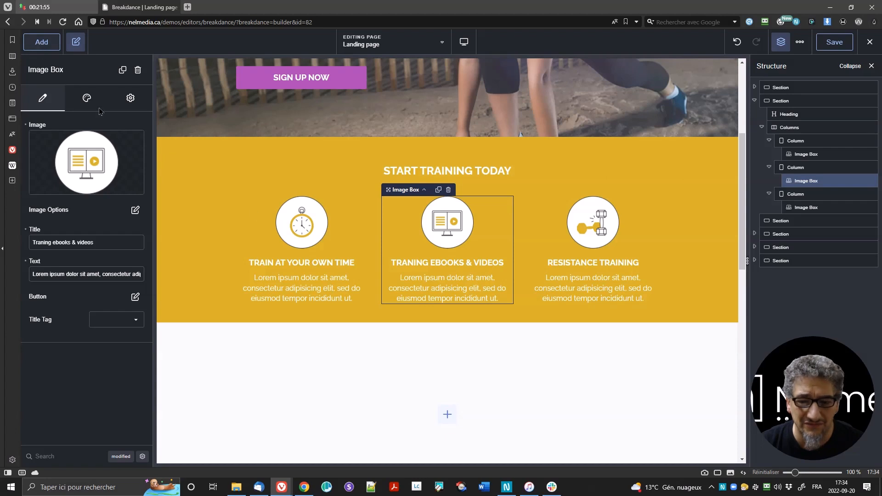
# Add a basic text element and a button to the empty section above Featured Classes.
pyautogui.click(395, 384)
pyautogui.scroll(-1, 388, 378)
pyautogui.scroll(-3, 385, 374)
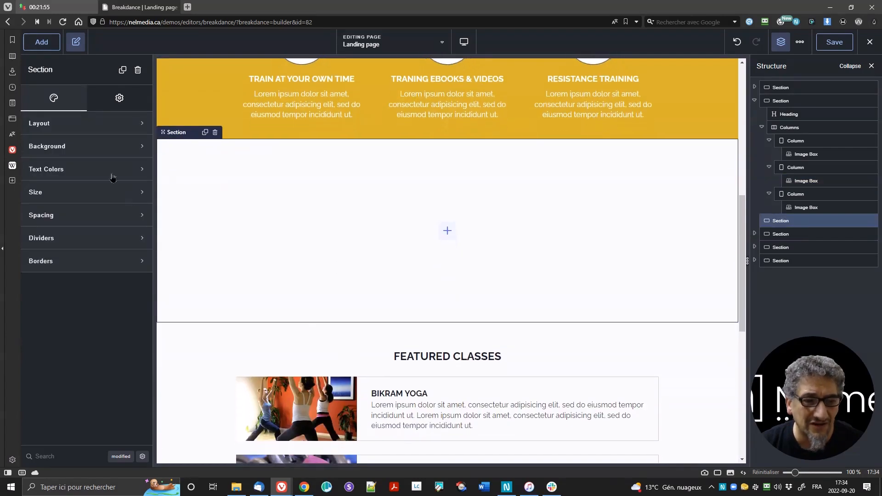
pyautogui.click(42, 44)
pyautogui.click(86, 262)
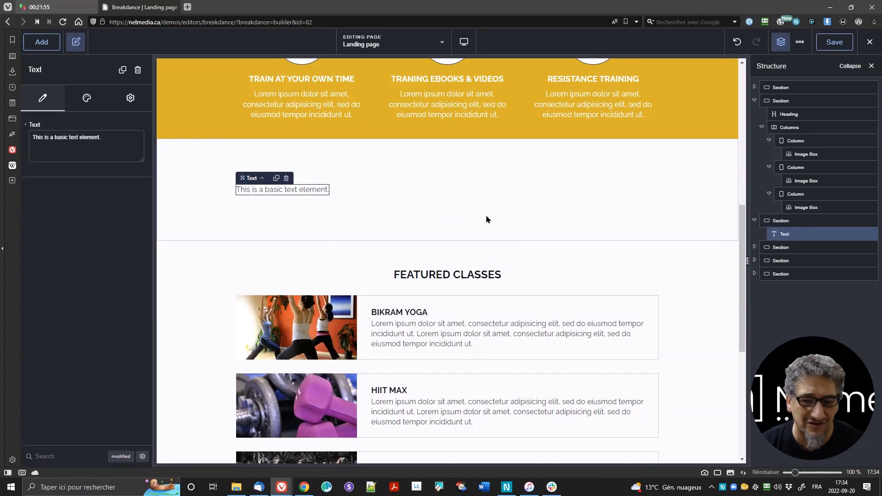
pyautogui.click(40, 43)
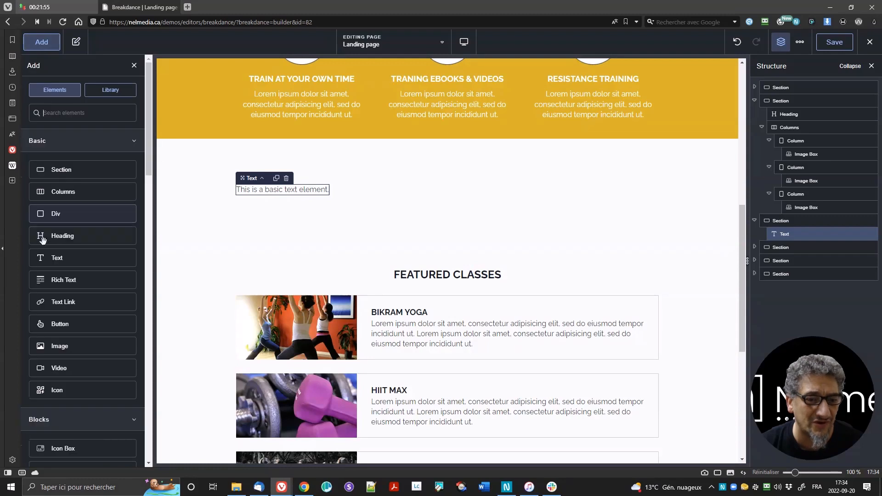
pyautogui.click(68, 327)
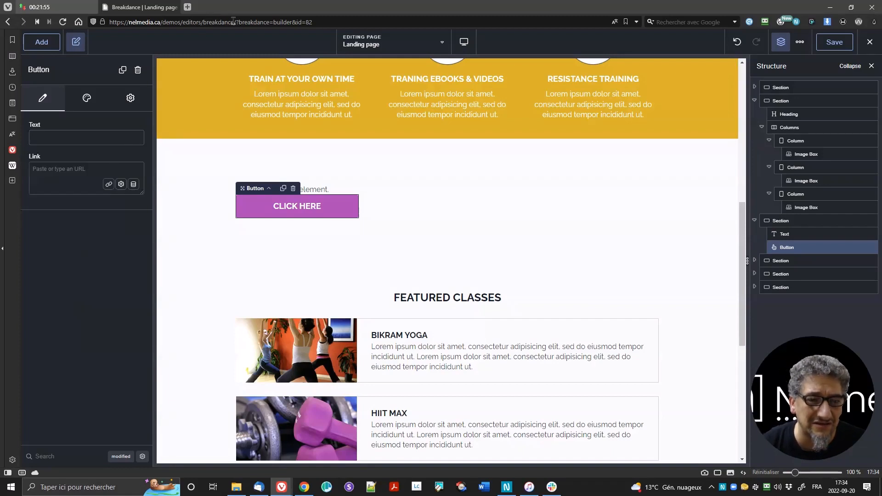
pyautogui.moveTo(234, 21); pyautogui.dragTo(99, 17)
pyautogui.hotkey('ctrl', 'c')
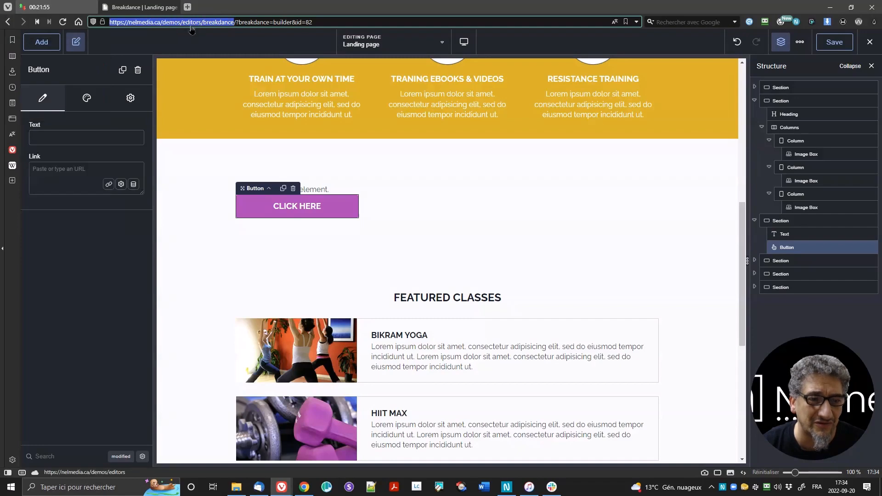
pyautogui.click(187, 7)
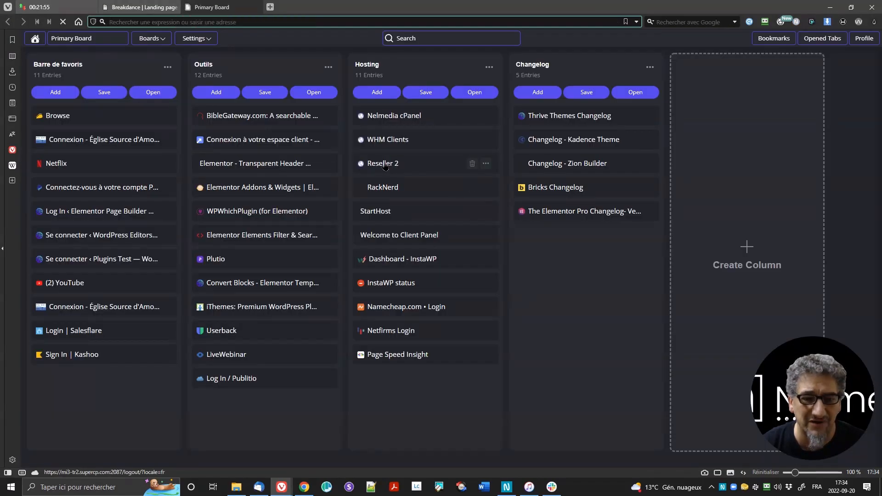
pyautogui.write('gtmetrix.com/')
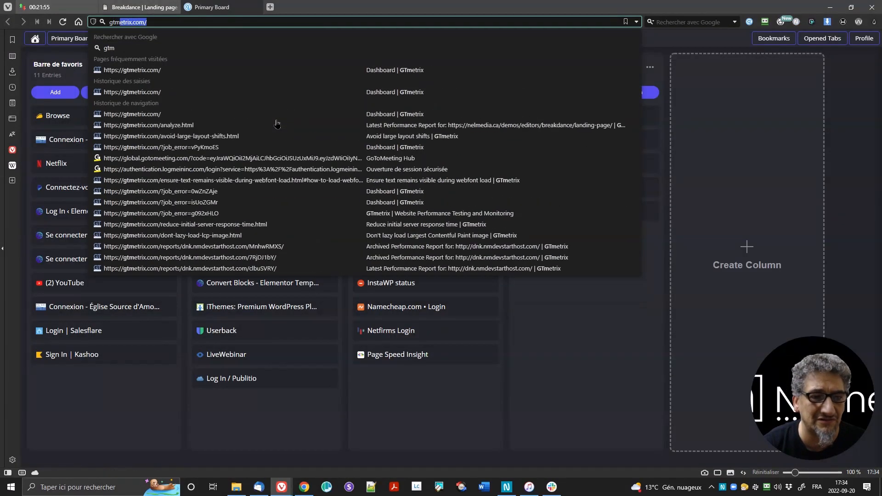
pyautogui.press('Return')
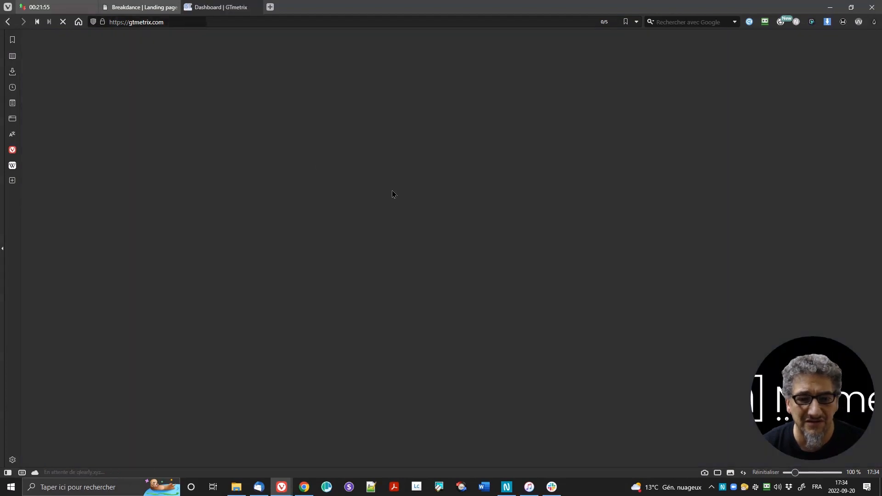
pyautogui.hotkey('ctrl', 'v')
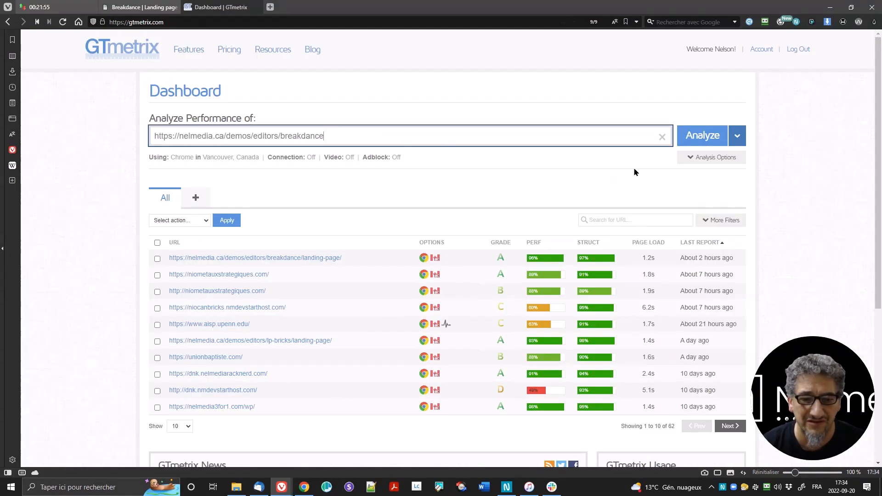
pyautogui.click(702, 136)
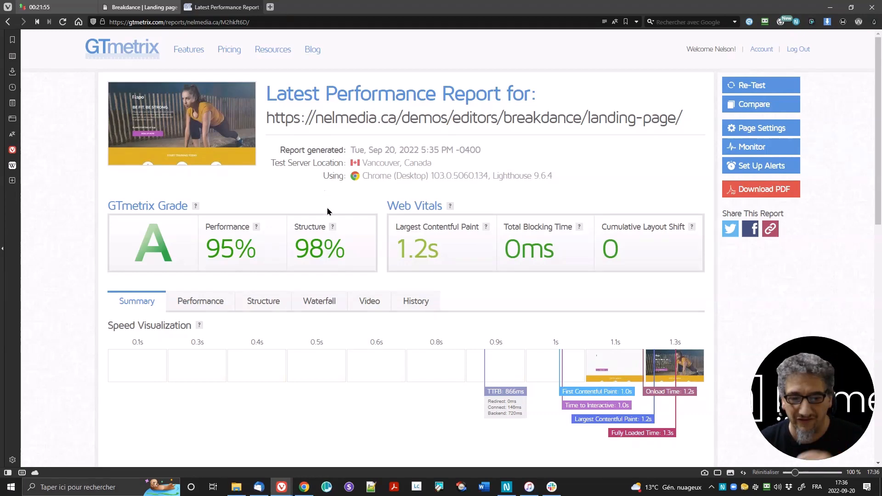
pyautogui.scroll(-5, 342, 294)
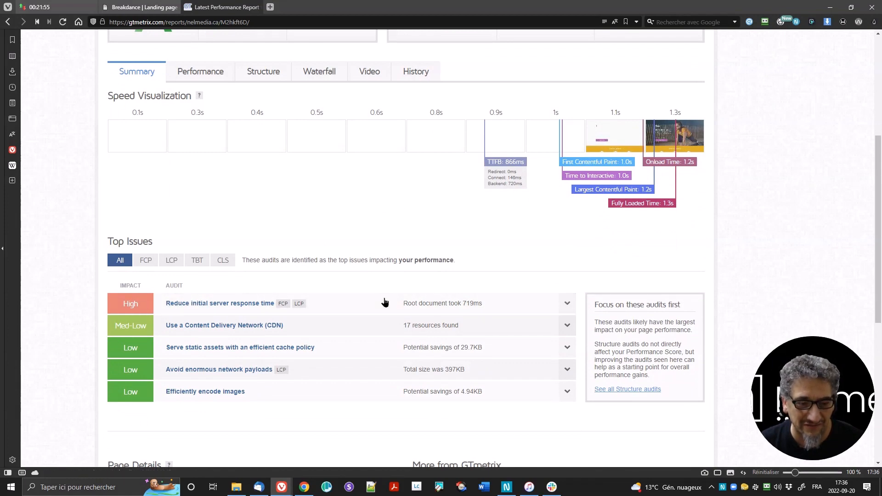
# Switch from the performance report to the landing page builder and delete the section holding the basic text element and the CLICK HERE button.
pyautogui.scroll(5, 381, 302)
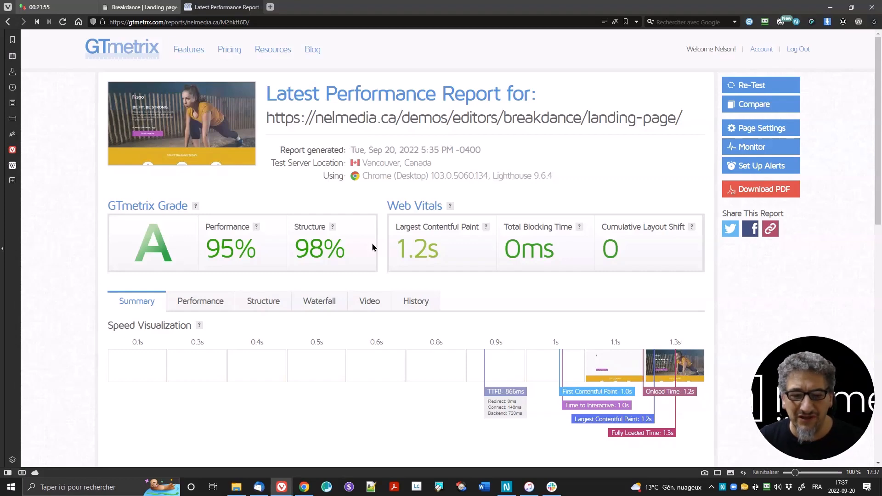
pyautogui.click(138, 6)
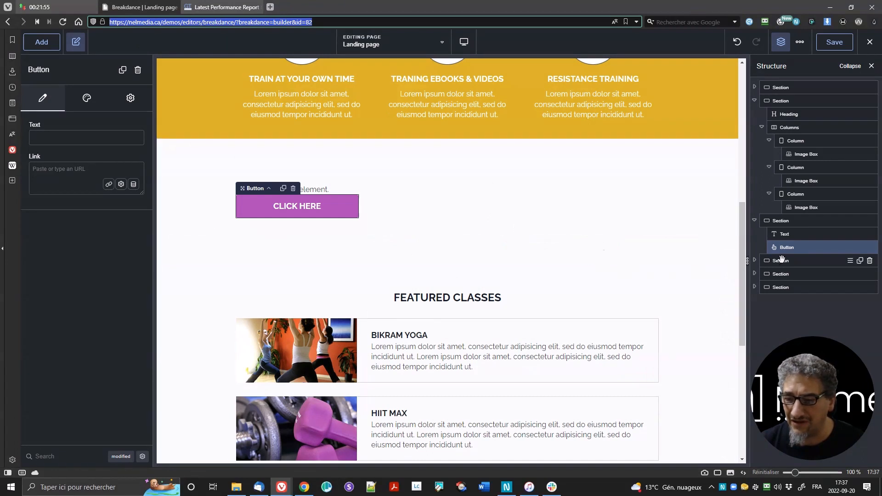
pyautogui.scroll(-1, 578, 325)
pyautogui.scroll(3, 578, 325)
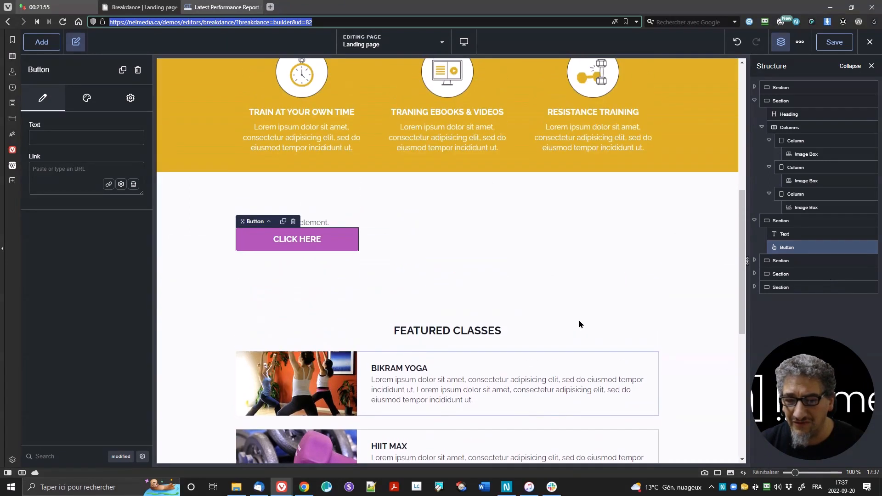
pyautogui.click(703, 250)
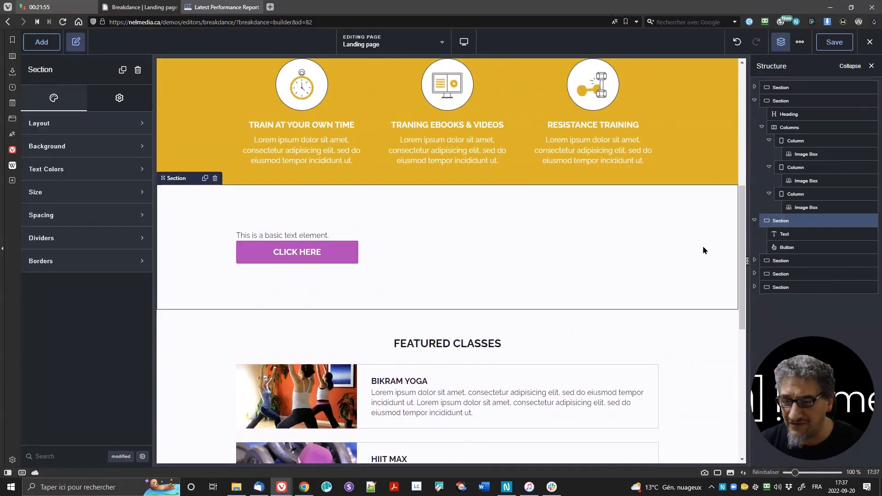
pyautogui.click(215, 178)
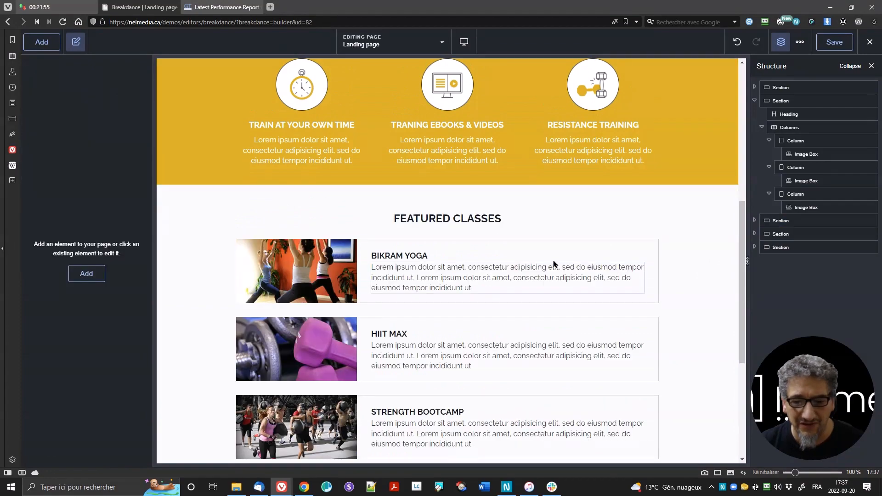
# Collapse the expanded section in the page structure and review the landing page from header to footer.
pyautogui.scroll(-5, 558, 276)
pyautogui.scroll(5, 560, 289)
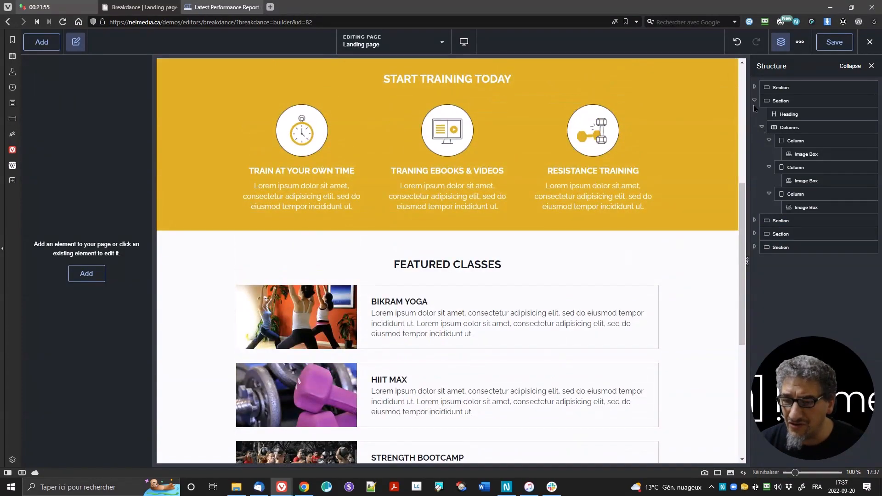
pyautogui.scroll(-5, 557, 326)
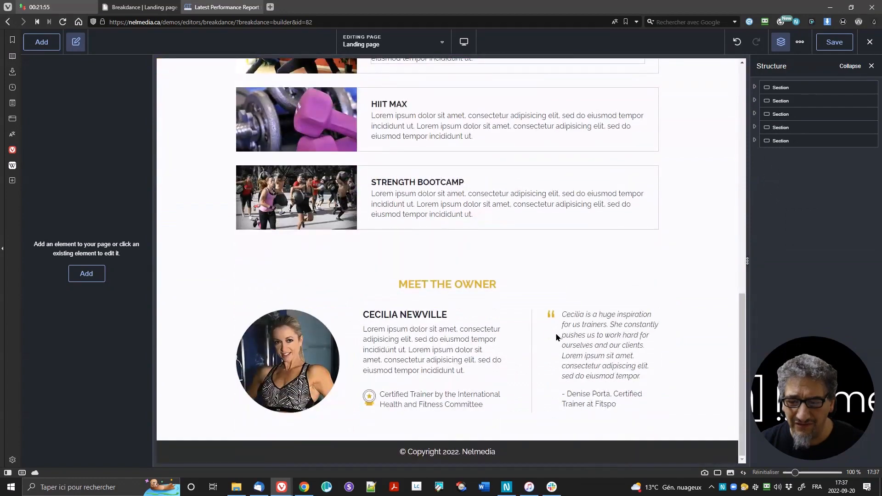
pyautogui.scroll(10, 557, 339)
pyautogui.scroll(1, 516, 303)
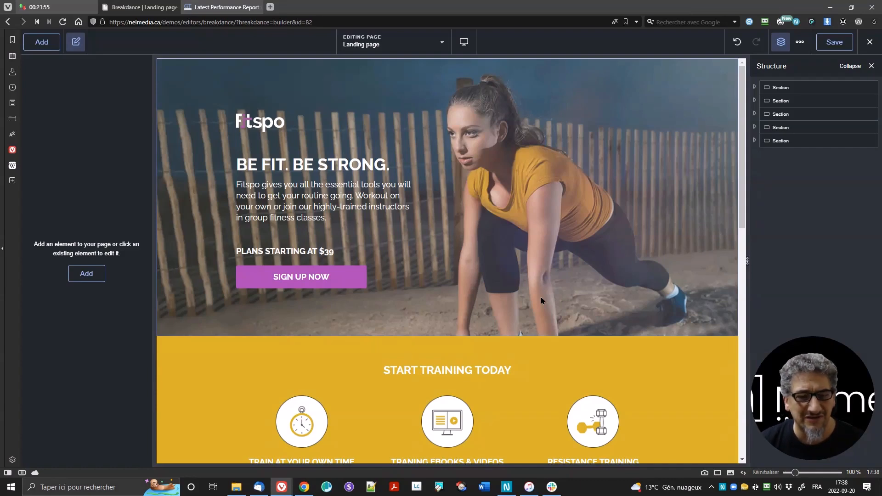
# Go to breakdance.com in a new browser tab and open the $149/year limited time offer.
pyautogui.click(270, 6)
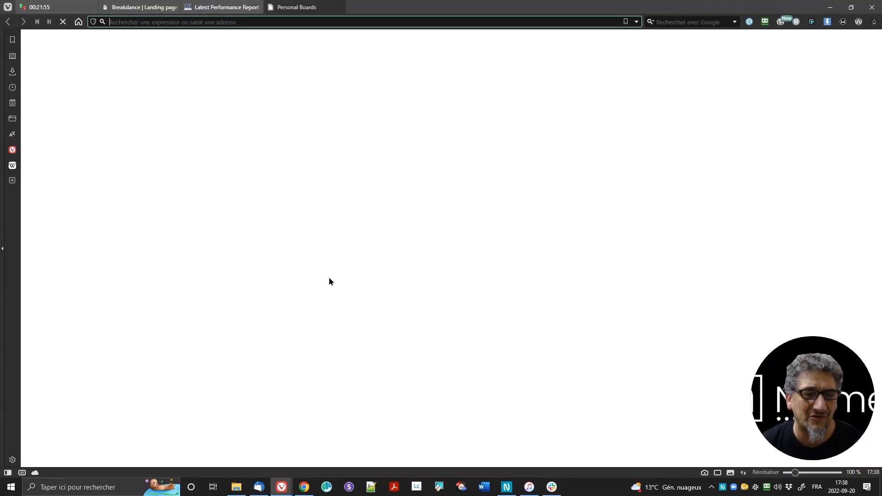
pyautogui.write('breakdance.com/')
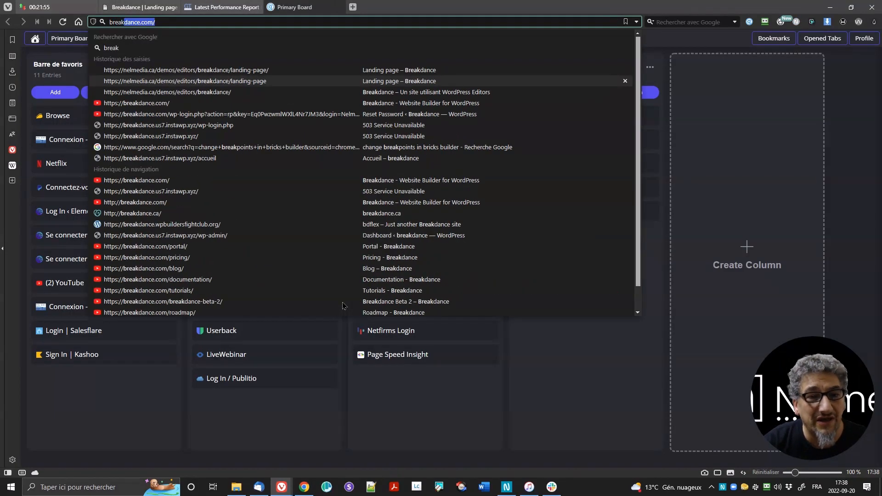
pyautogui.press('Return')
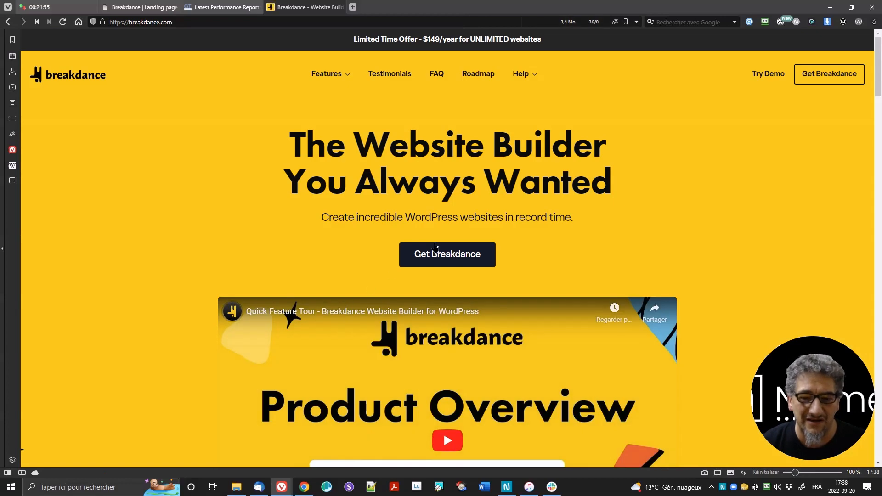
pyautogui.click(440, 43)
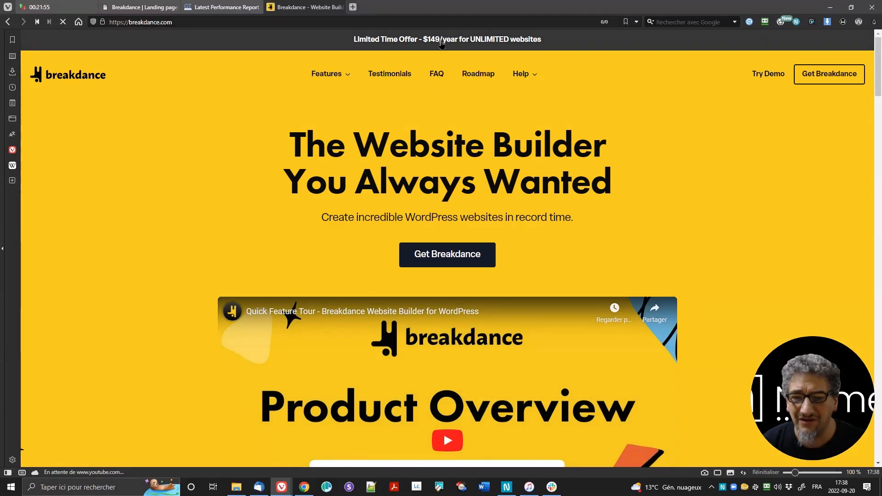
# Examine the Breakdance plan's yearly price, its normal price, the included features and the refund guarantee.
pyautogui.scroll(-2, 519, 217)
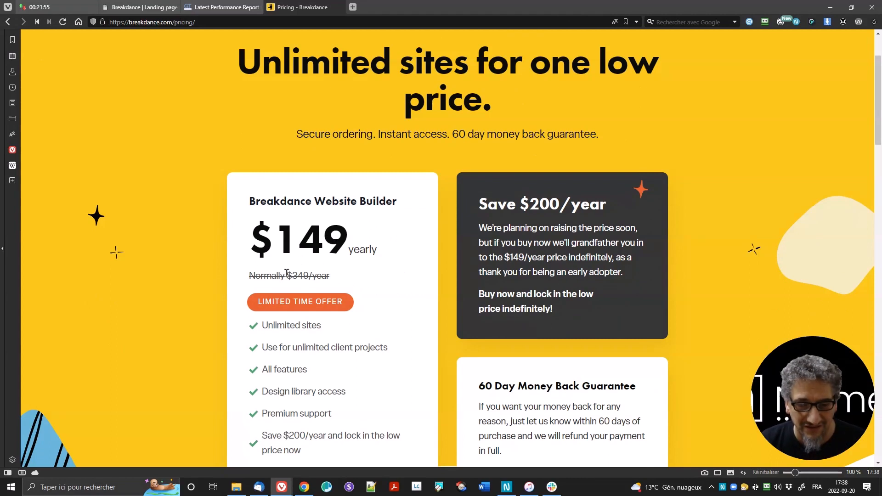
pyautogui.moveTo(285, 276); pyautogui.dragTo(317, 275)
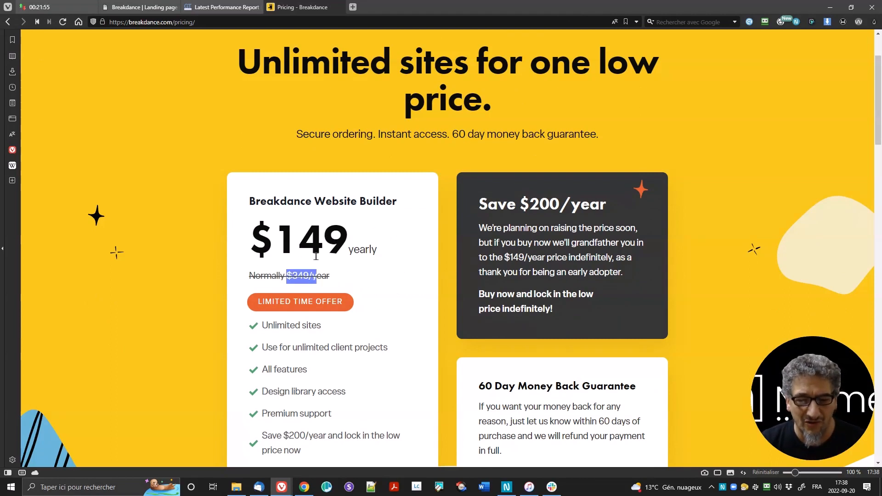
pyautogui.scroll(-2, 374, 270)
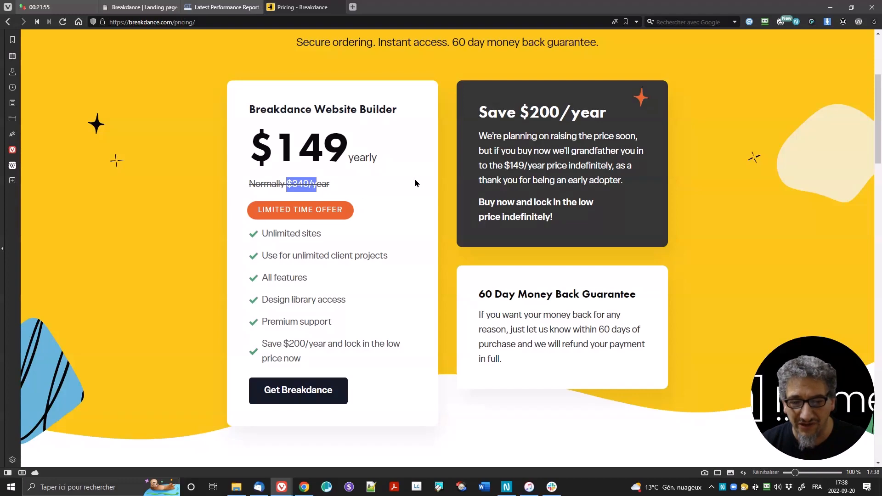
pyautogui.scroll(4, 404, 198)
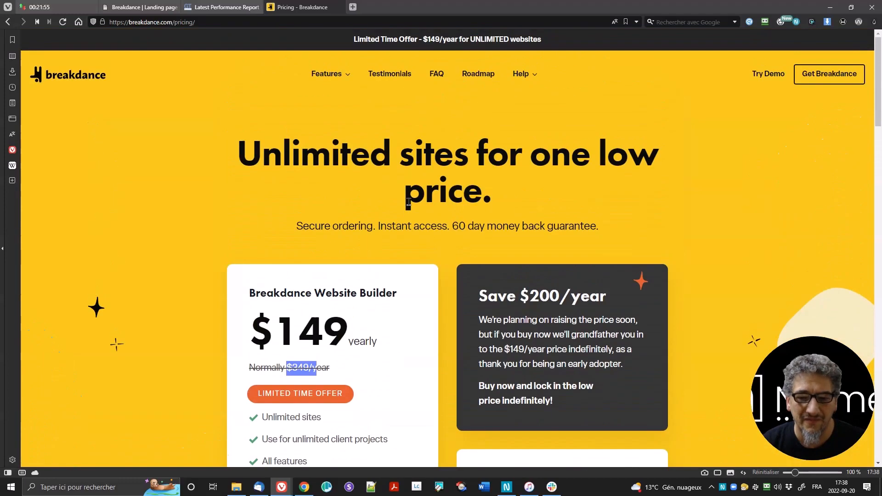
pyautogui.click(426, 211)
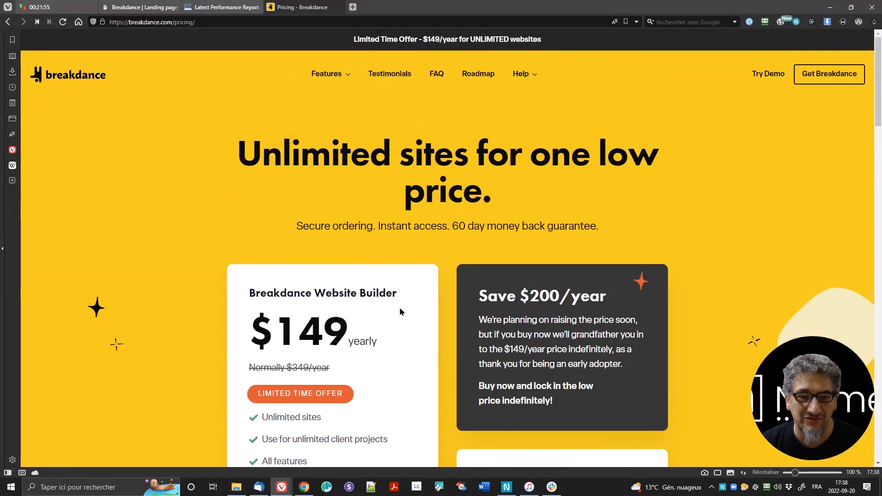
# Return to the landing page builder and preview the page at the Tablet Landscape breakpoint.
pyautogui.click(140, 7)
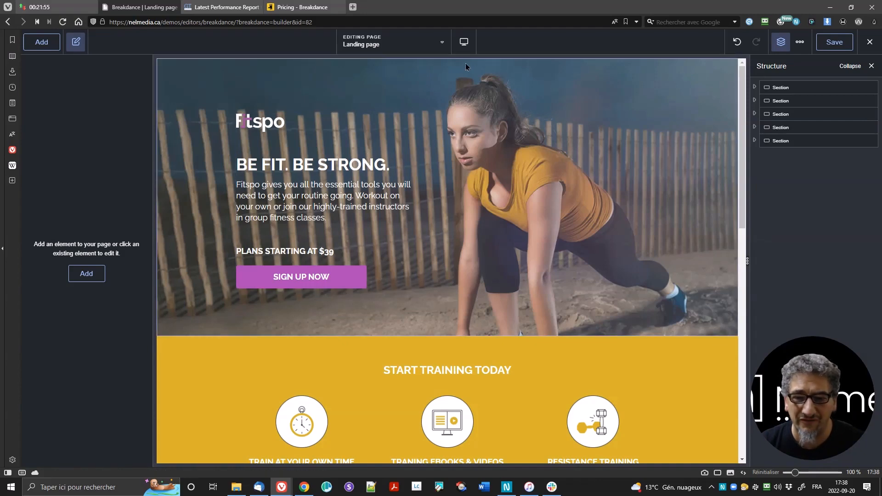
pyautogui.click(463, 46)
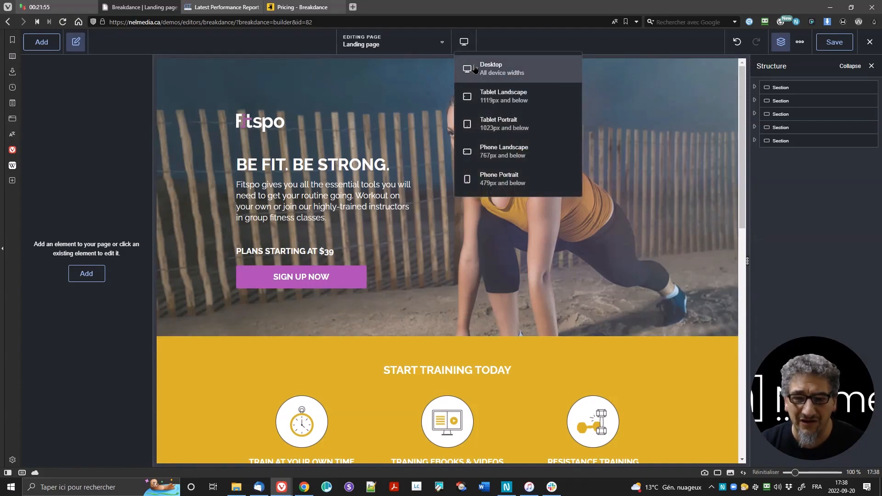
pyautogui.click(490, 100)
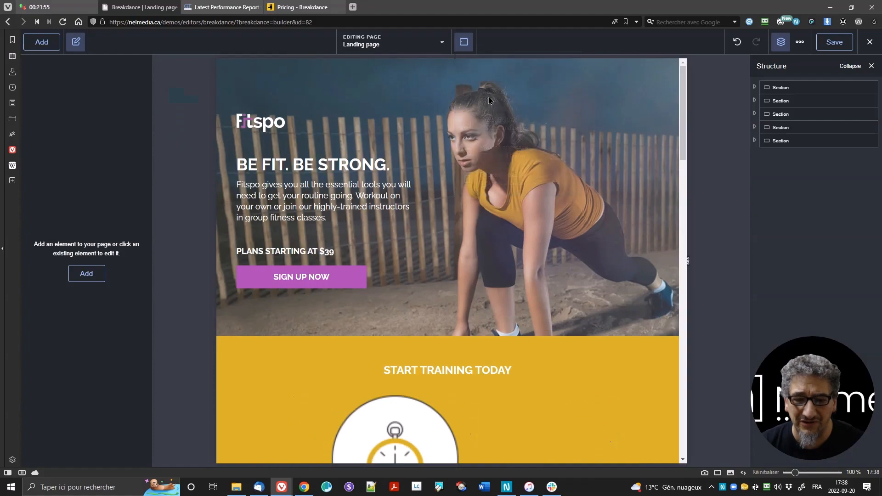
# Examine how the training, classes and owner sections lay out their columns at the Tablet Landscape width.
pyautogui.scroll(-4, 413, 227)
pyautogui.scroll(-1, 454, 228)
pyautogui.scroll(5, 460, 225)
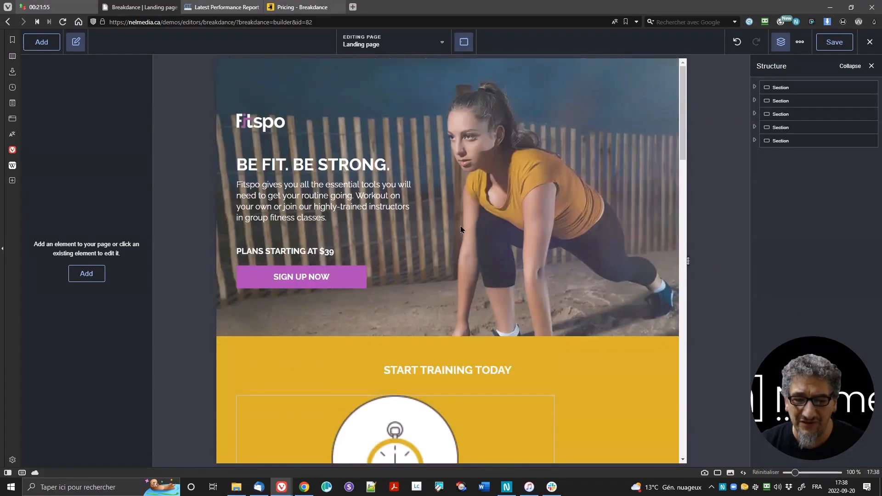
pyautogui.scroll(-10, 398, 234)
pyautogui.scroll(-8, 478, 253)
pyautogui.scroll(7, 467, 205)
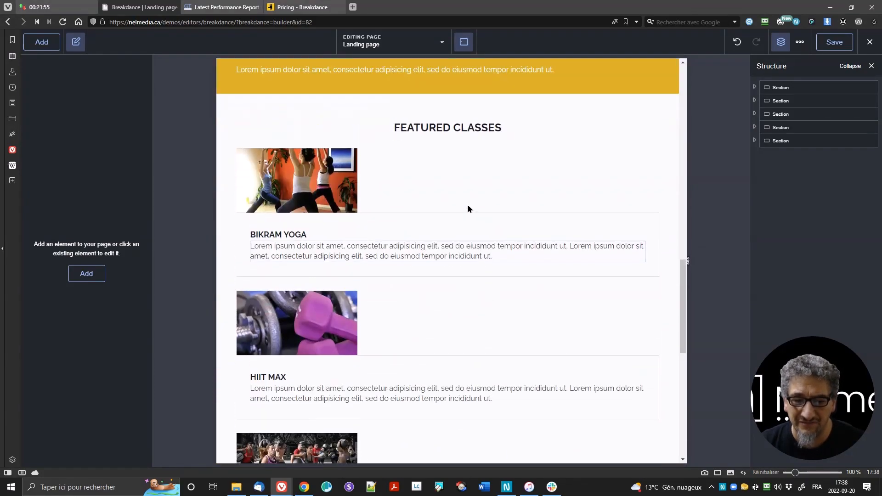
pyautogui.scroll(-7, 455, 211)
pyautogui.scroll(-7, 441, 219)
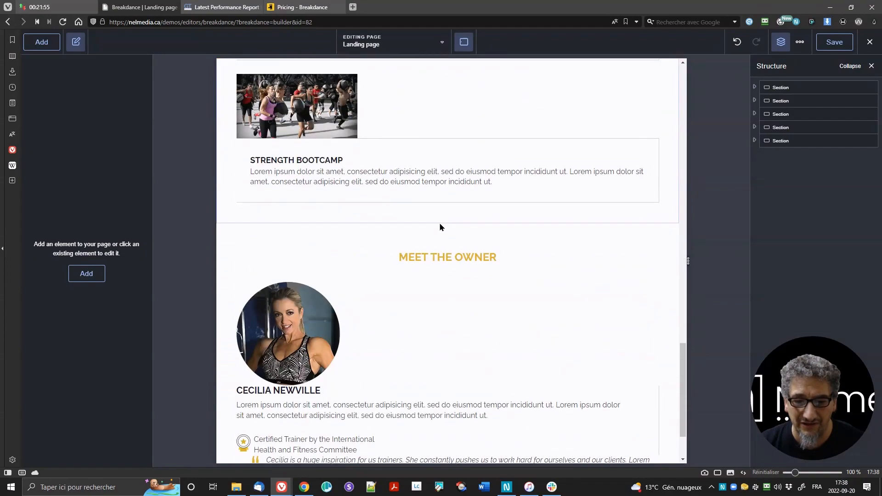
pyautogui.scroll(-2, 439, 222)
pyautogui.scroll(8, 439, 222)
pyautogui.scroll(15, 445, 224)
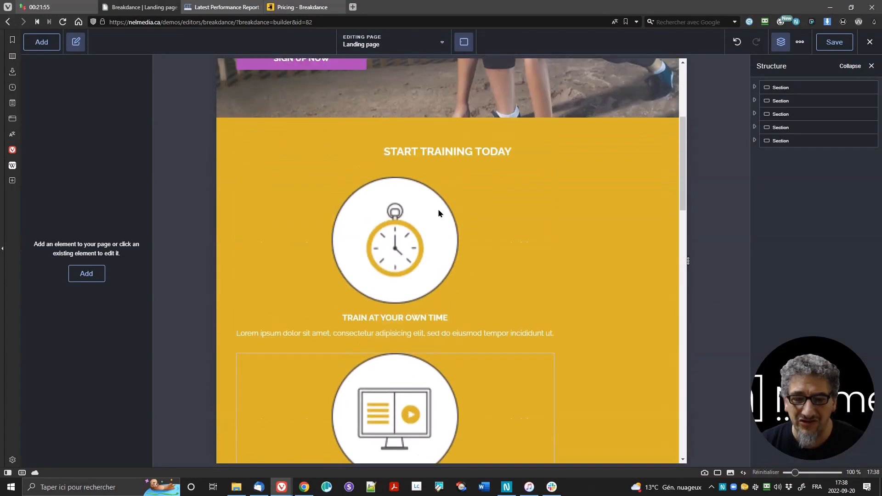
pyautogui.scroll(-5, 442, 230)
pyautogui.scroll(5, 390, 161)
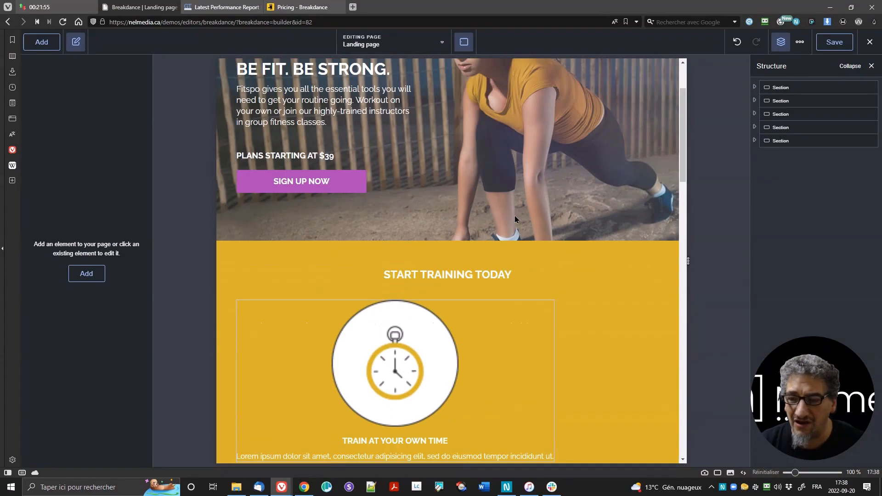
# Set the preview back to Desktop and select the Columns element in the START TRAINING TODAY section.
pyautogui.click(463, 42)
pyautogui.click(489, 68)
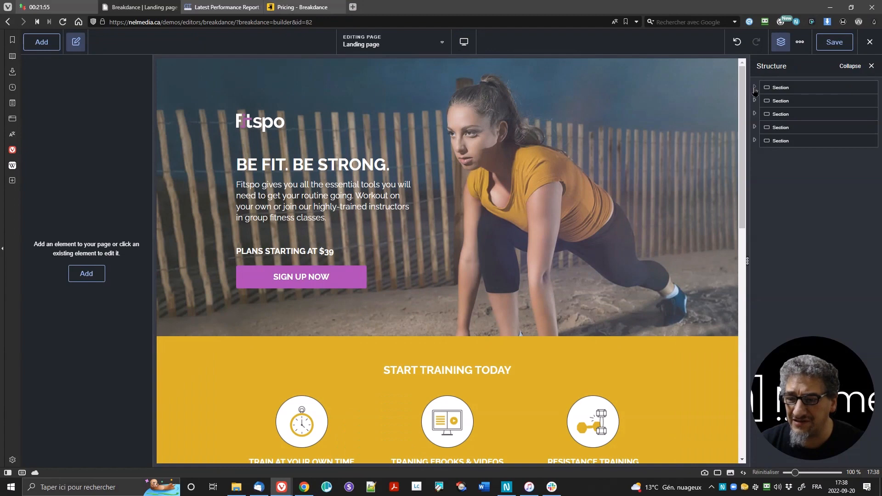
pyautogui.click(754, 87)
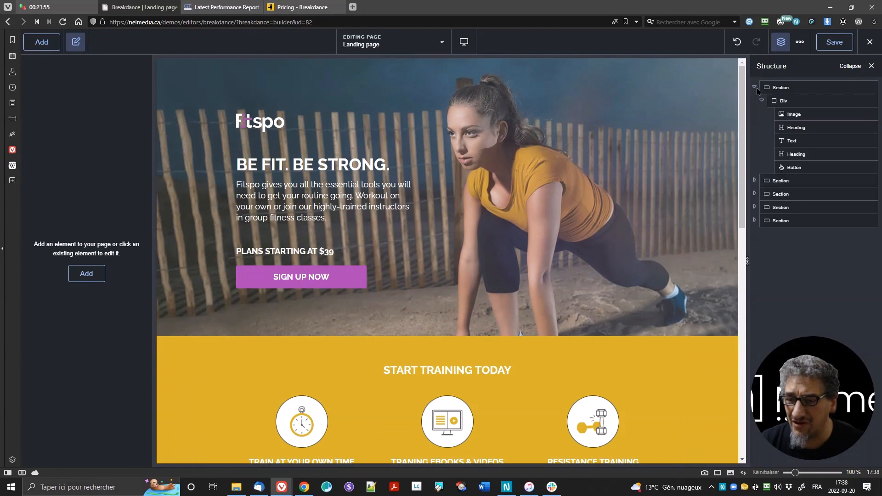
pyautogui.click(754, 87)
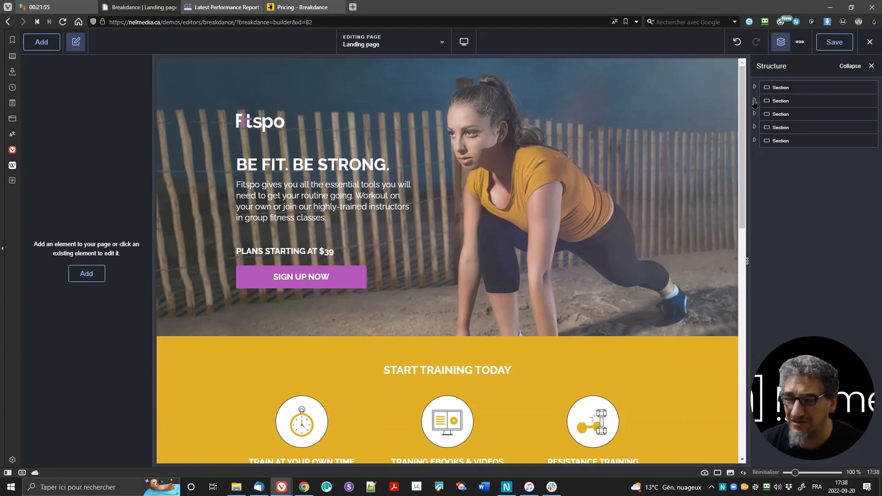
pyautogui.click(754, 100)
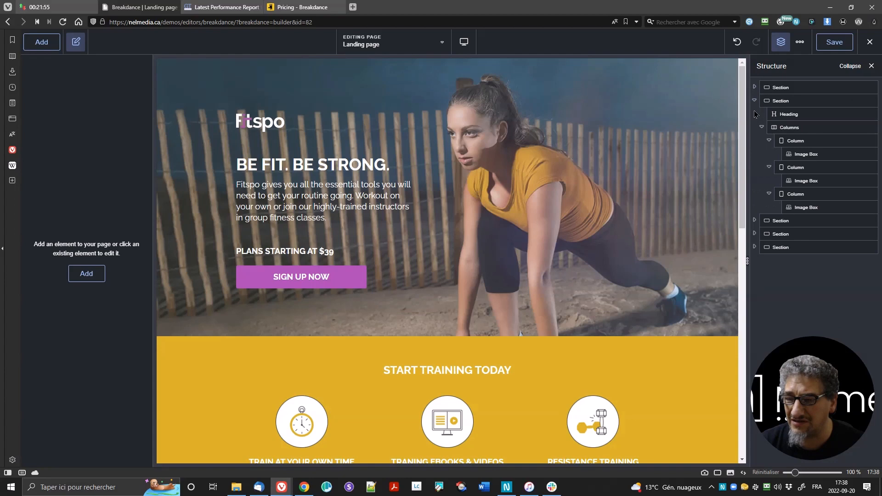
pyautogui.click(777, 130)
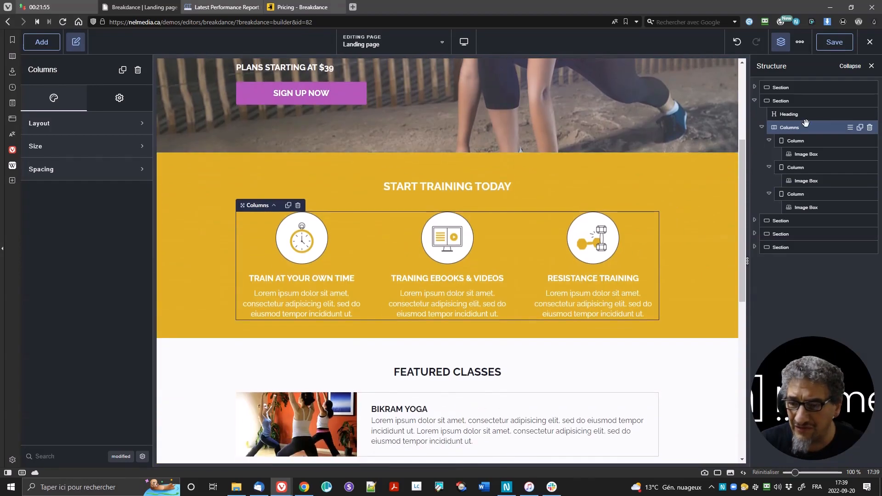
# Examine the breakpoint choices offered for Stack Vertically and 50% Width in the Columns element's layout settings.
pyautogui.click(82, 124)
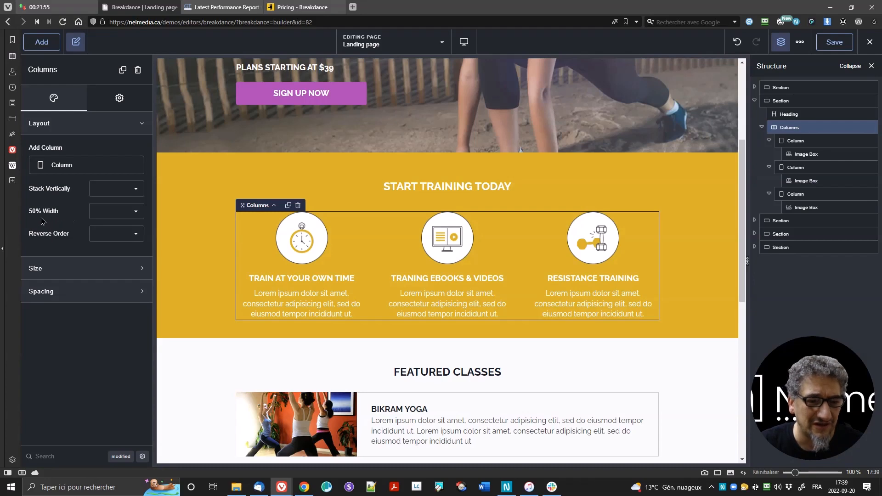
pyautogui.click(114, 191)
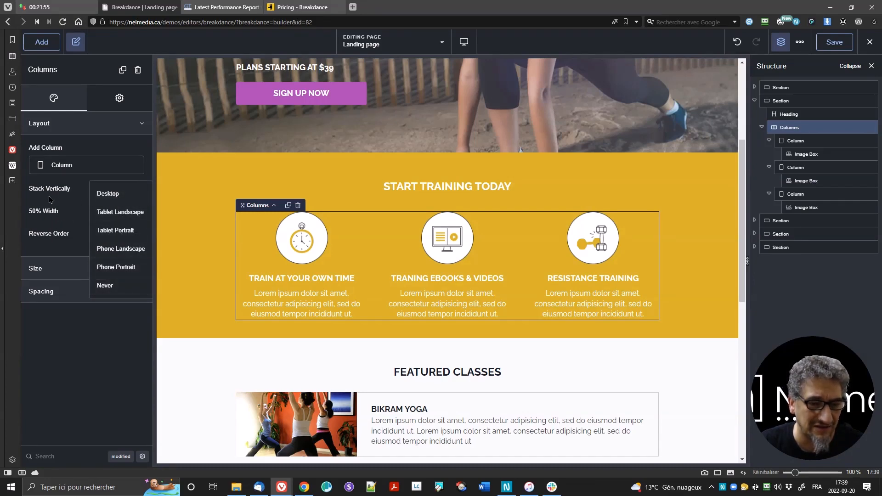
pyautogui.click(69, 209)
pyautogui.click(108, 216)
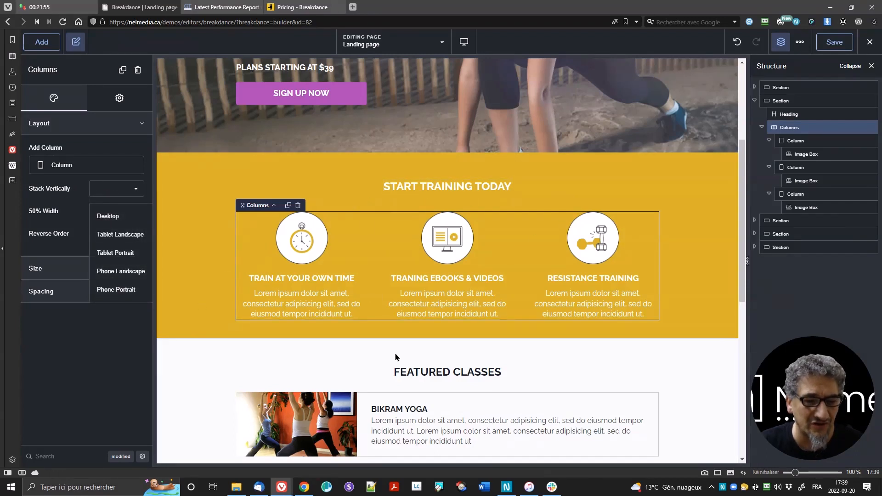
pyautogui.scroll(-7, 438, 292)
pyautogui.scroll(7, 440, 293)
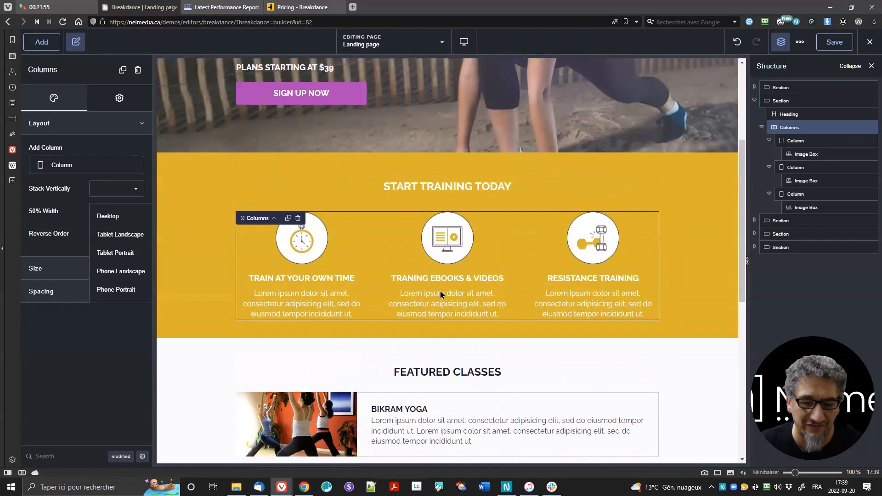
pyautogui.click(53, 206)
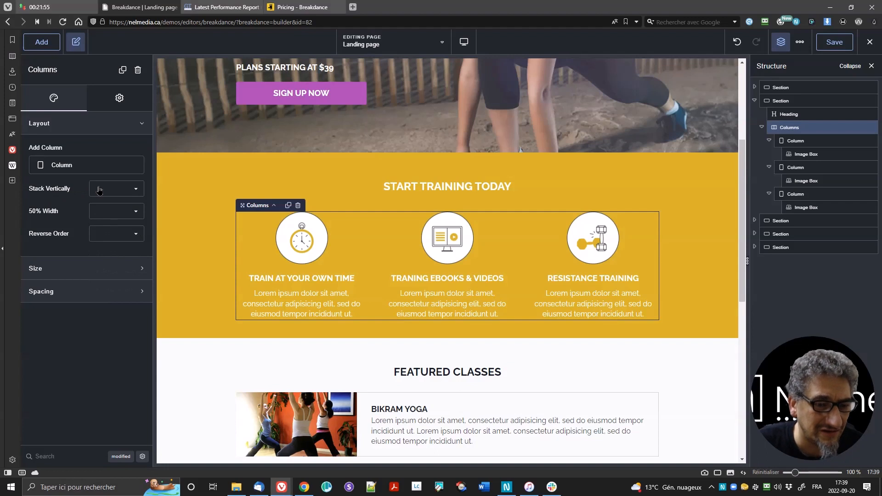
# Set the START TRAINING TODAY columns' Stack Vertically option to Never and preview the page at Tablet Landscape.
pyautogui.click(99, 190)
pyautogui.click(115, 290)
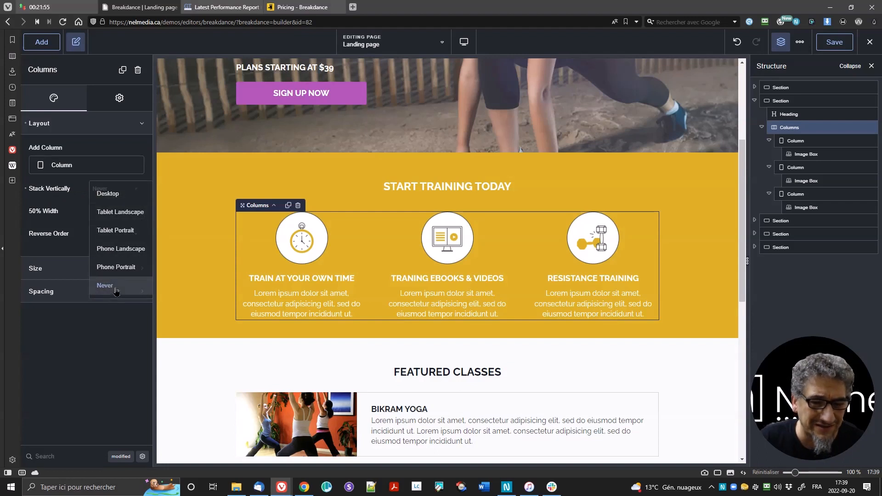
pyautogui.click(464, 42)
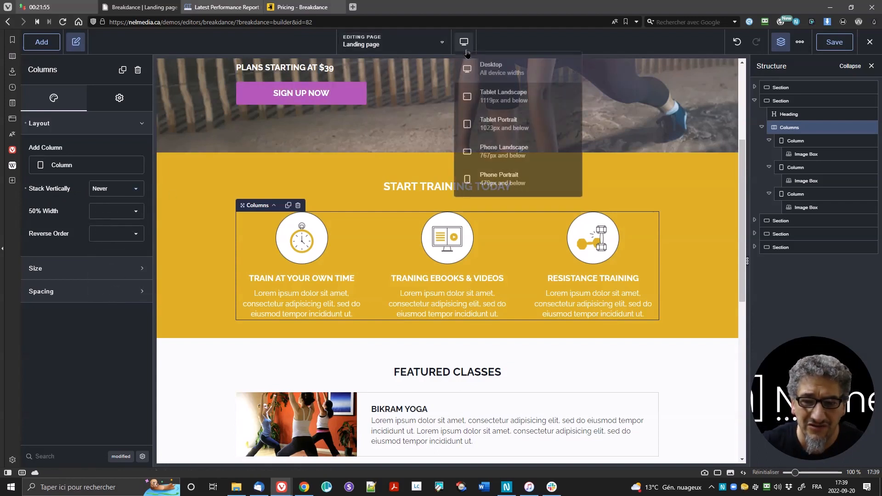
pyautogui.click(478, 99)
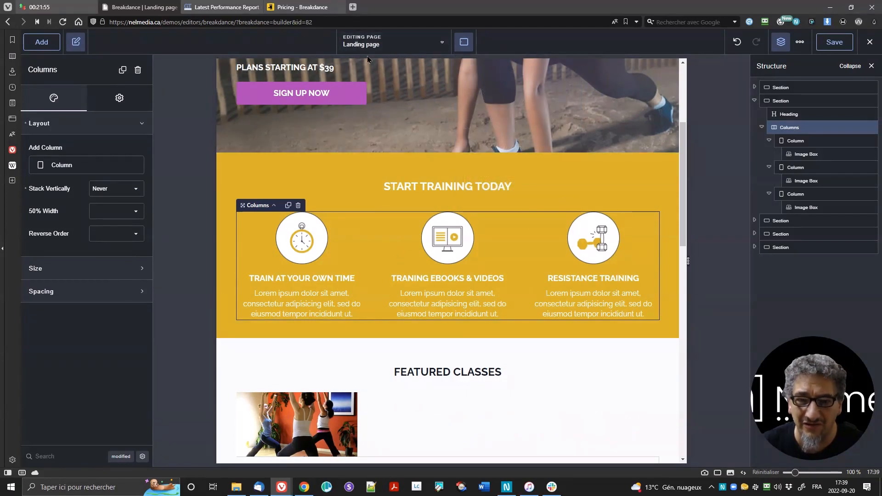
# Compare the unstacked training columns at the Tablet Portrait and Phone Landscape breakpoints, ending at Tablet Portrait.
pyautogui.click(464, 42)
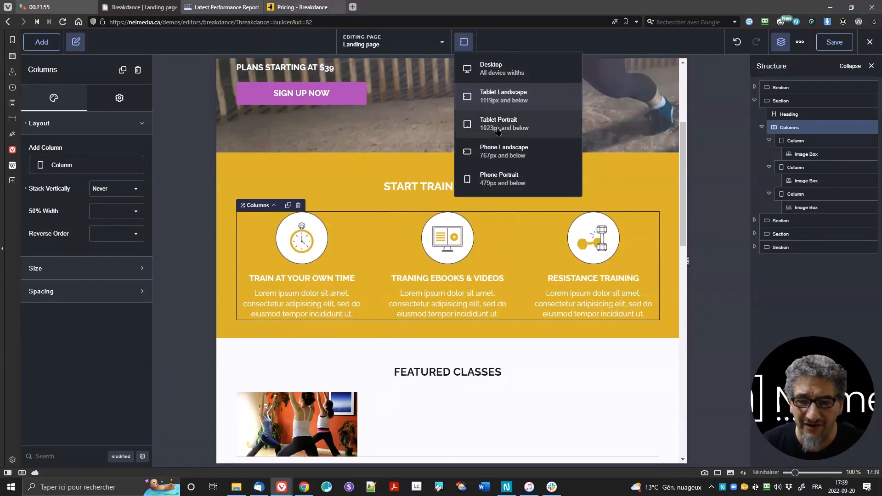
pyautogui.click(498, 124)
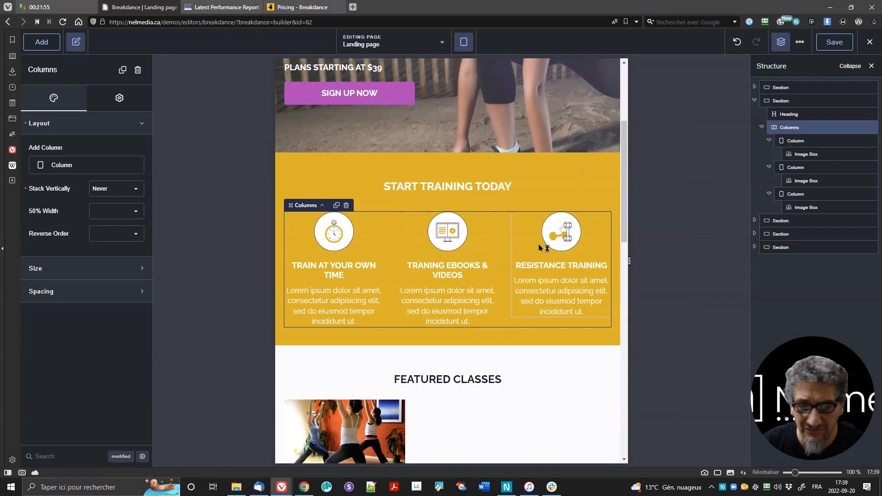
pyautogui.click(464, 40)
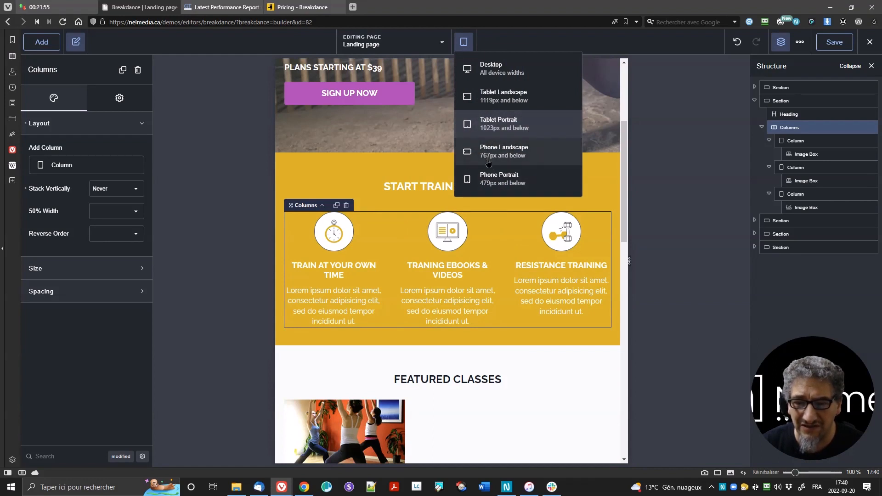
pyautogui.click(514, 148)
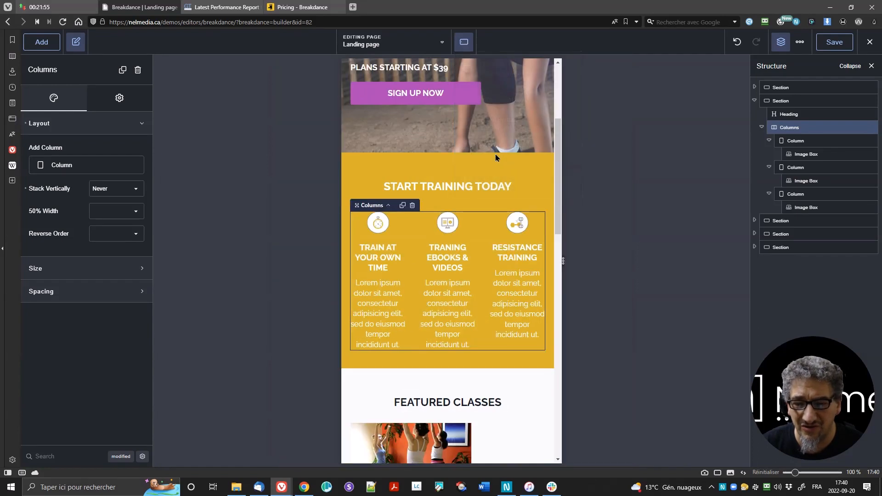
pyautogui.click(463, 42)
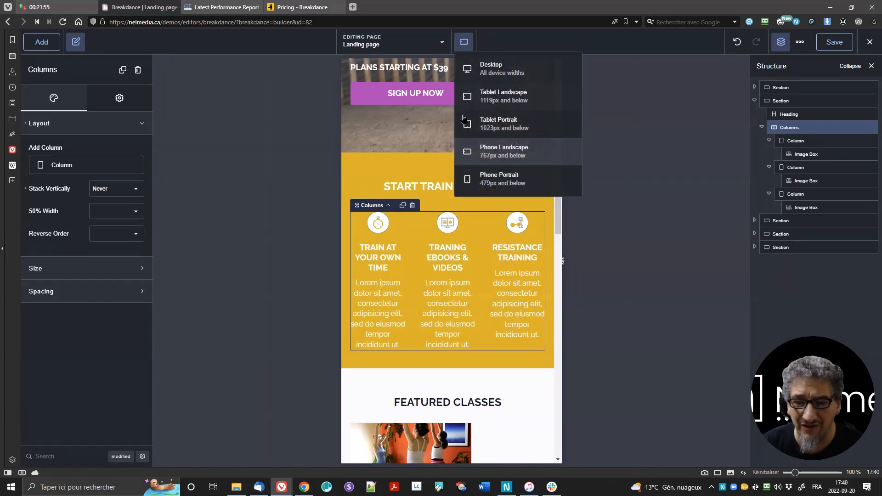
pyautogui.click(505, 121)
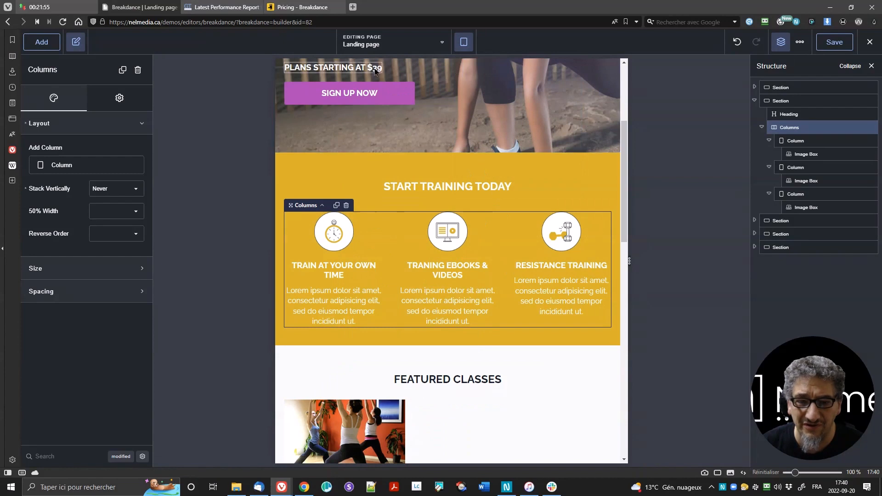
pyautogui.click(467, 39)
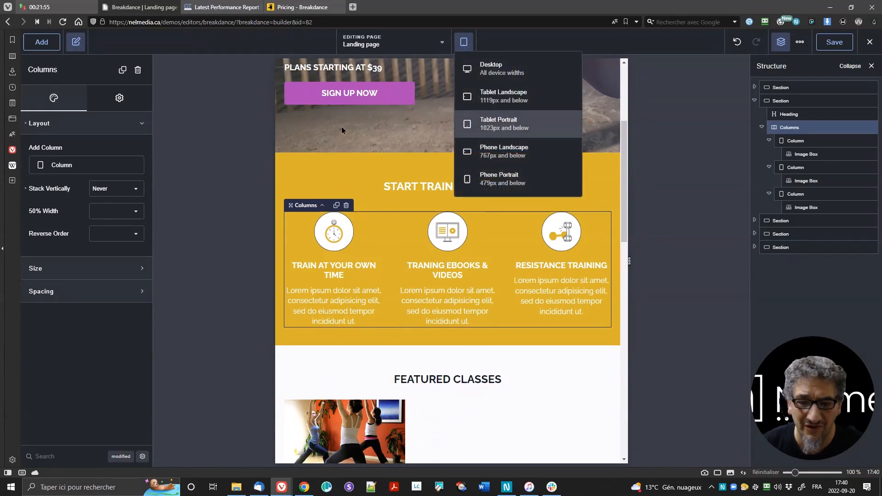
# Set the training columns' Stack Vertically option to Tablet Portrait and return the preview to Desktop.
pyautogui.click(101, 190)
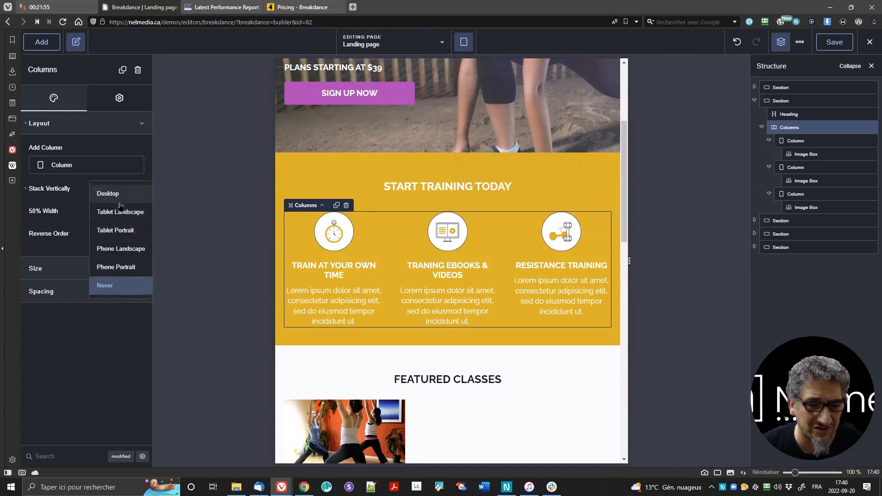
pyautogui.click(124, 230)
pyautogui.click(464, 42)
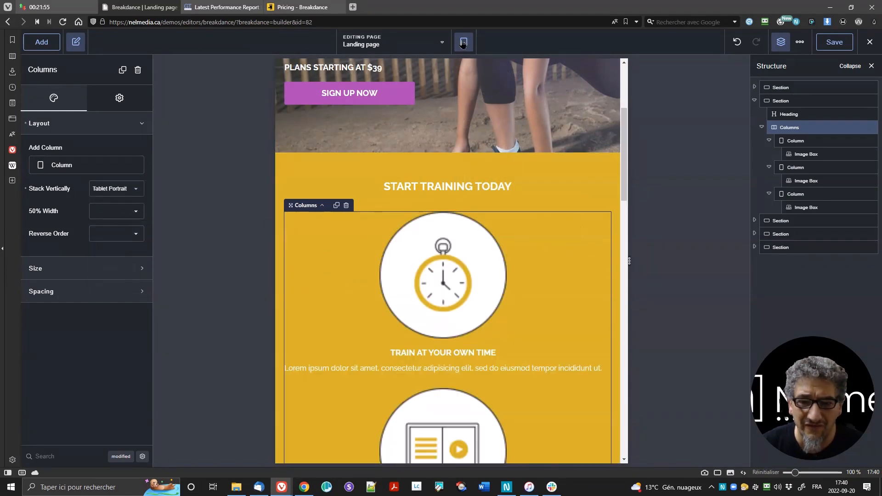
pyautogui.click(491, 68)
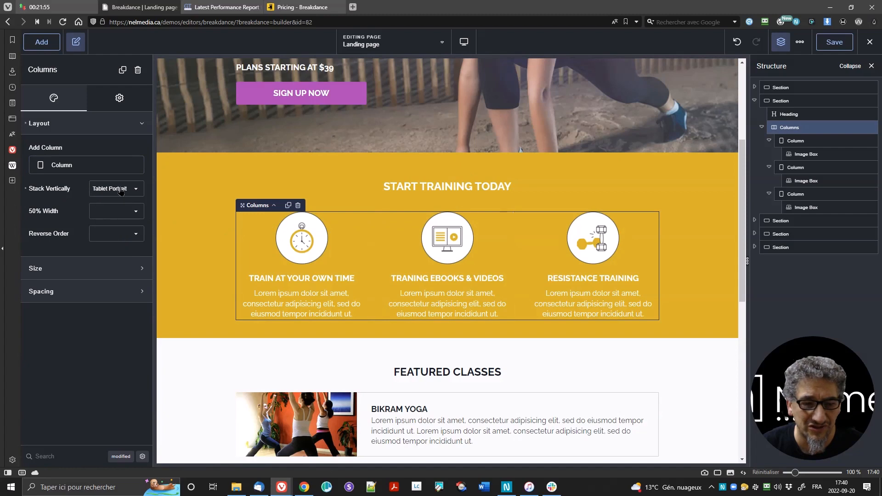
# Check the training columns' stacking at Phone Landscape, Tablet Portrait and Tablet Landscape, ending the preview at Tablet Portrait.
pyautogui.click(465, 42)
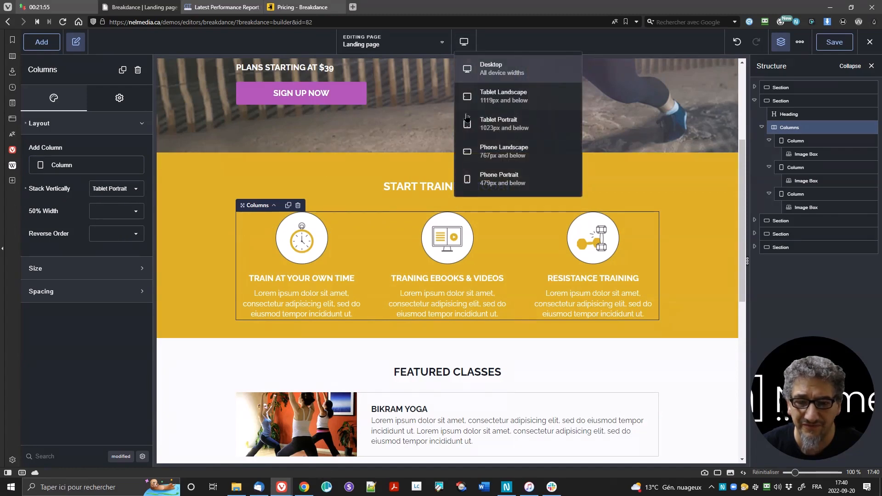
pyautogui.click(505, 153)
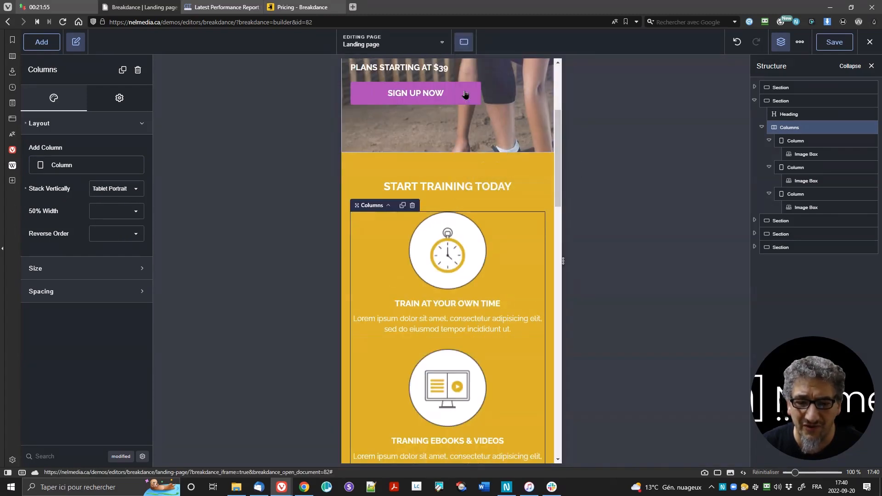
pyautogui.click(463, 42)
pyautogui.click(491, 127)
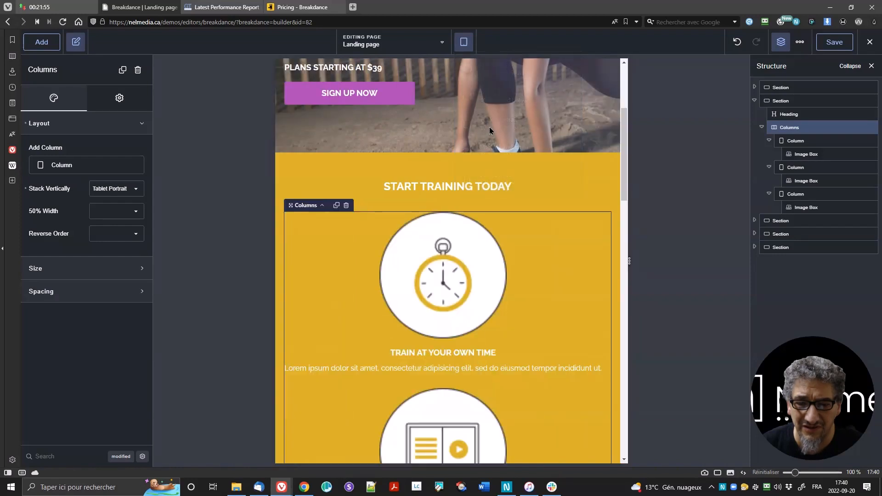
pyautogui.click(468, 43)
pyautogui.click(496, 100)
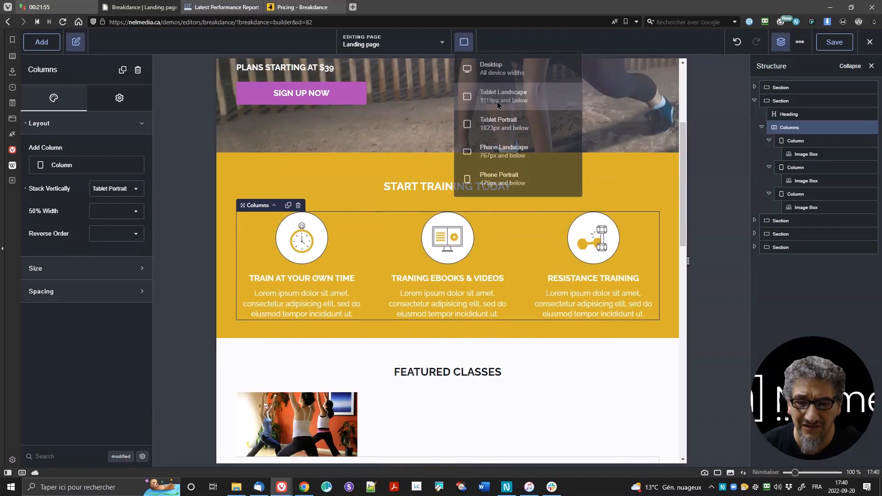
pyautogui.click(463, 42)
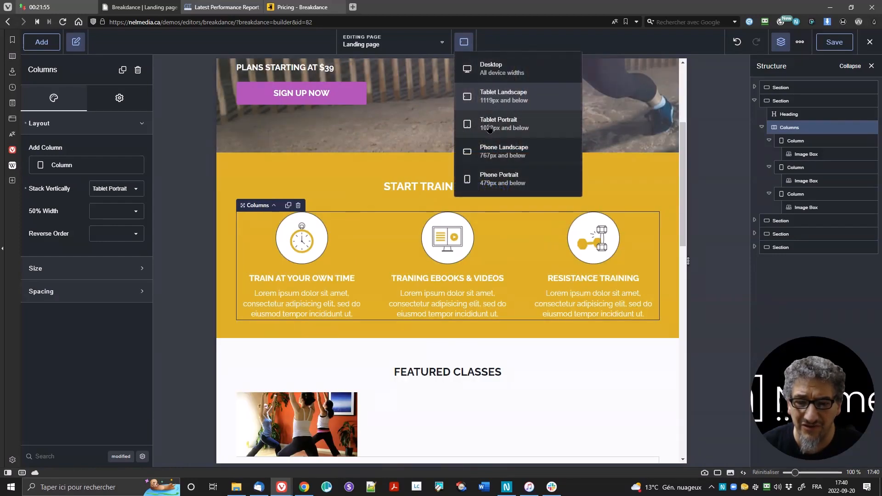
pyautogui.click(487, 152)
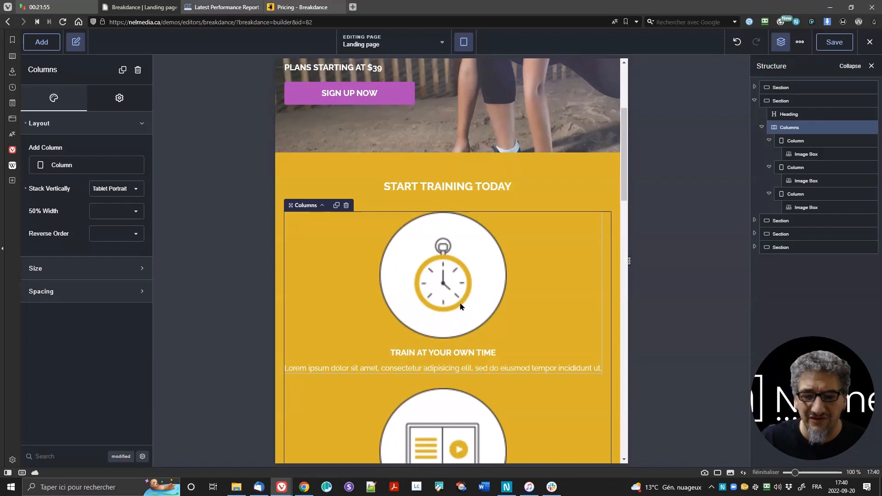
# Examine the content settings of the TRAIN AT YOUR OWN TIME image box and the content and size settings of the BIKRAM YOGA image.
pyautogui.click(417, 284)
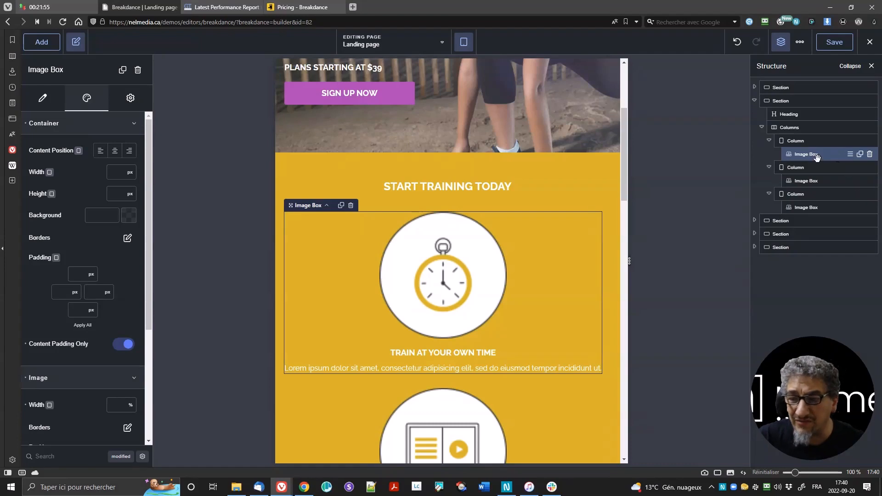
pyautogui.click(42, 97)
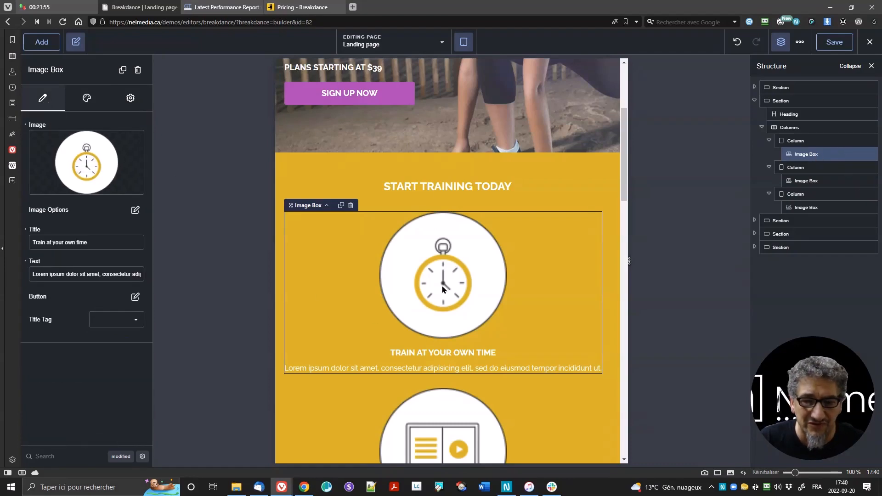
pyautogui.scroll(-6, 442, 285)
pyautogui.scroll(-7, 427, 347)
pyautogui.click(345, 211)
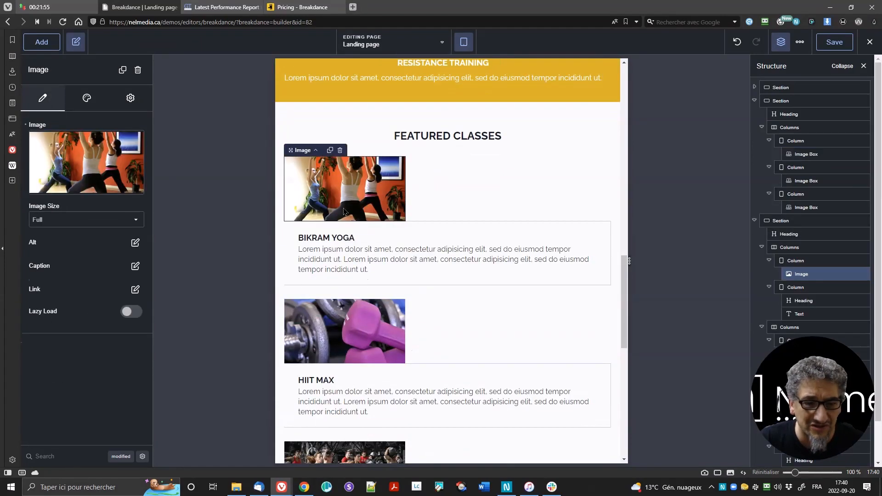
pyautogui.click(87, 97)
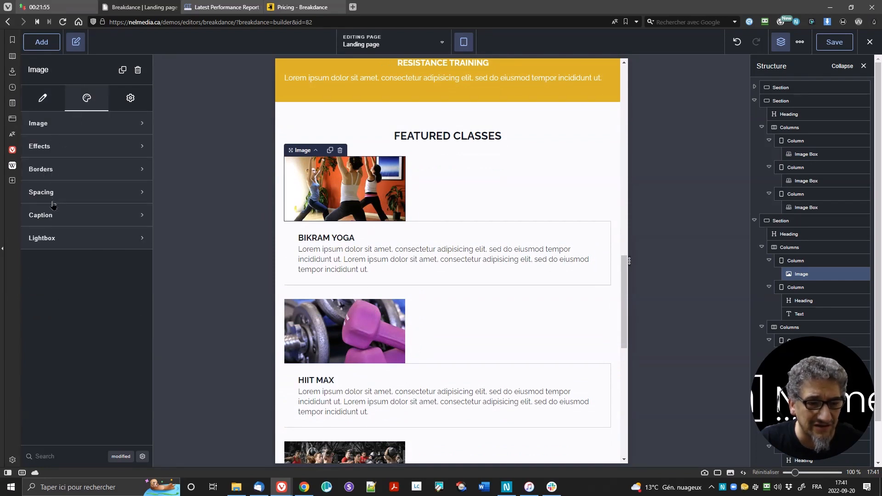
pyautogui.click(54, 126)
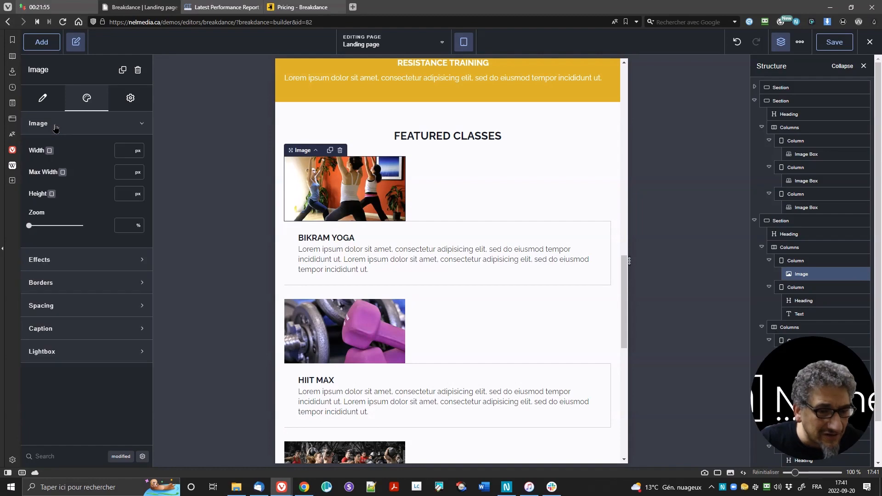
pyautogui.click(43, 98)
# Set the image width of the TRAIN AT YOUR OWN TIME image box to 20% at Tablet Portrait.
pyautogui.scroll(7, 423, 181)
pyautogui.scroll(5, 423, 157)
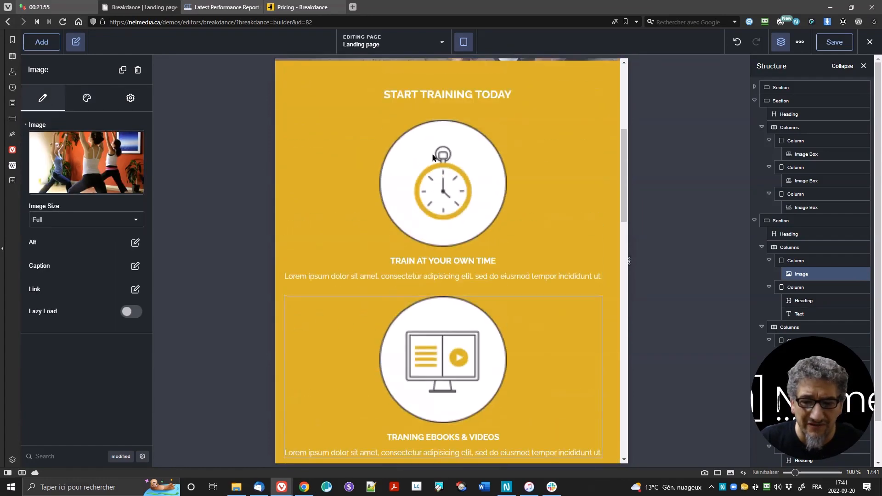
pyautogui.click(296, 186)
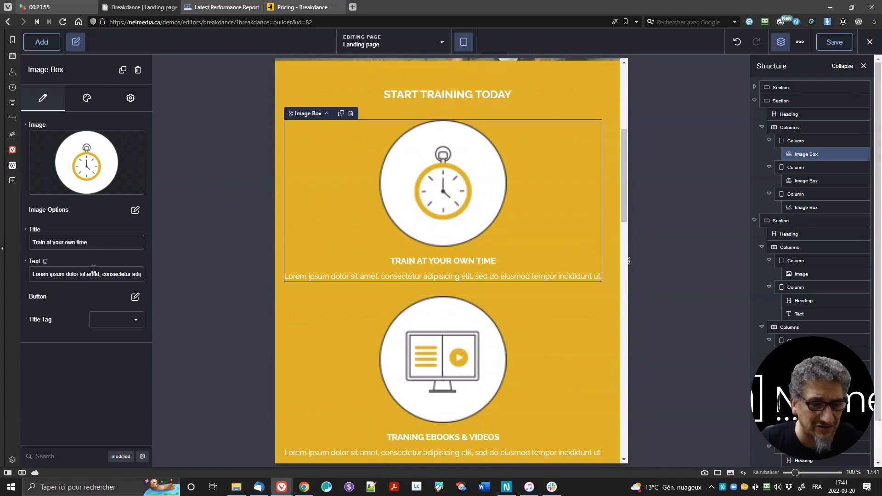
pyautogui.click(87, 98)
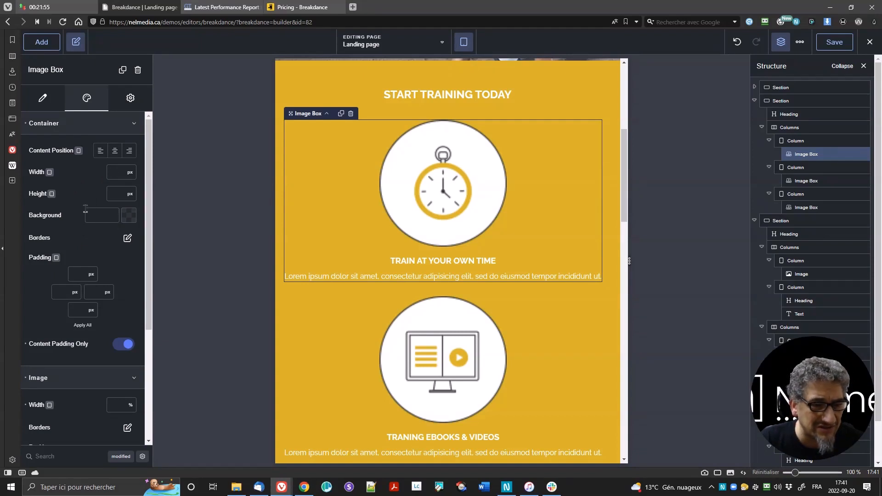
pyautogui.scroll(-3, 81, 271)
pyautogui.click(77, 240)
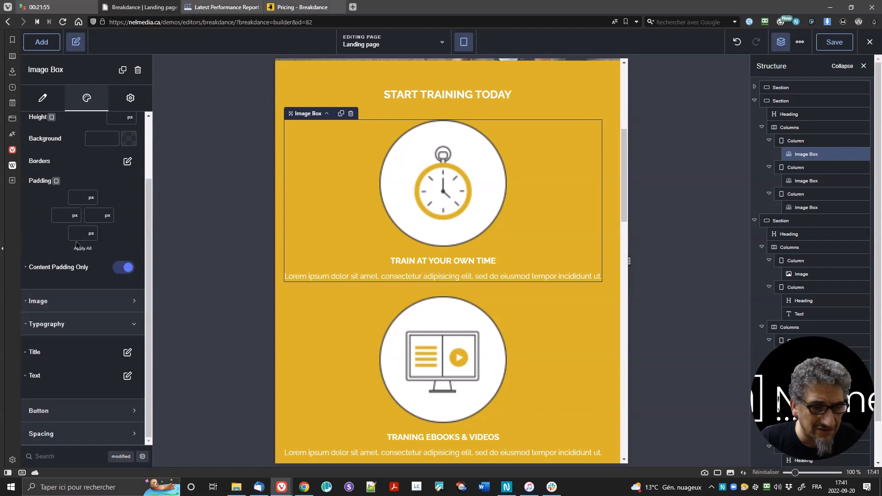
pyautogui.click(69, 301)
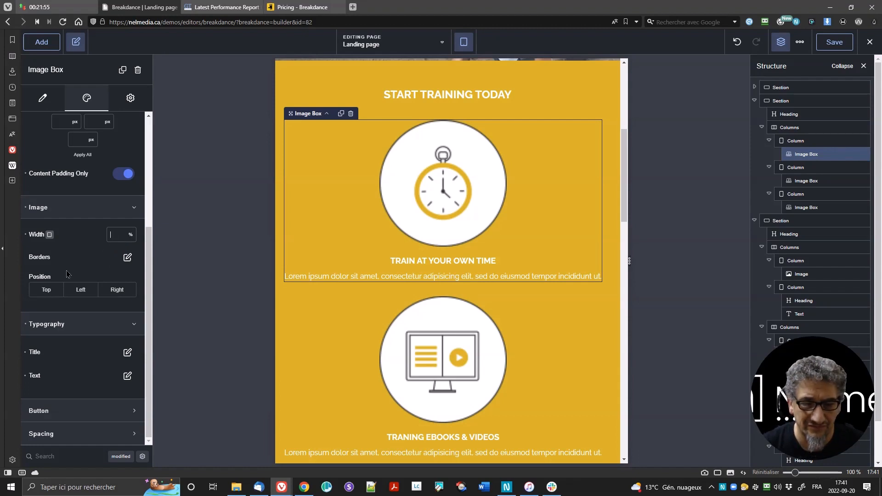
pyautogui.write('20')
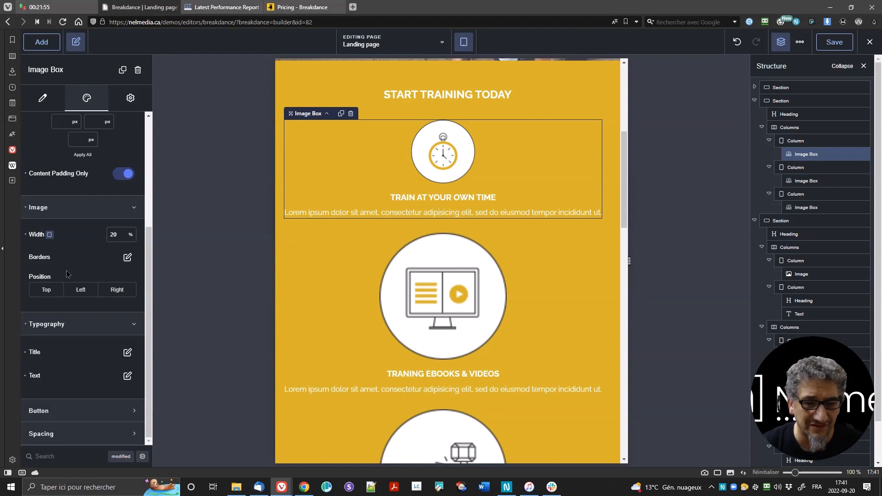
# At the Phone Landscape breakpoint, try image widths of 40% and 20% for the stopwatch image box, then settle on 30%.
pyautogui.click(463, 41)
pyautogui.click(497, 158)
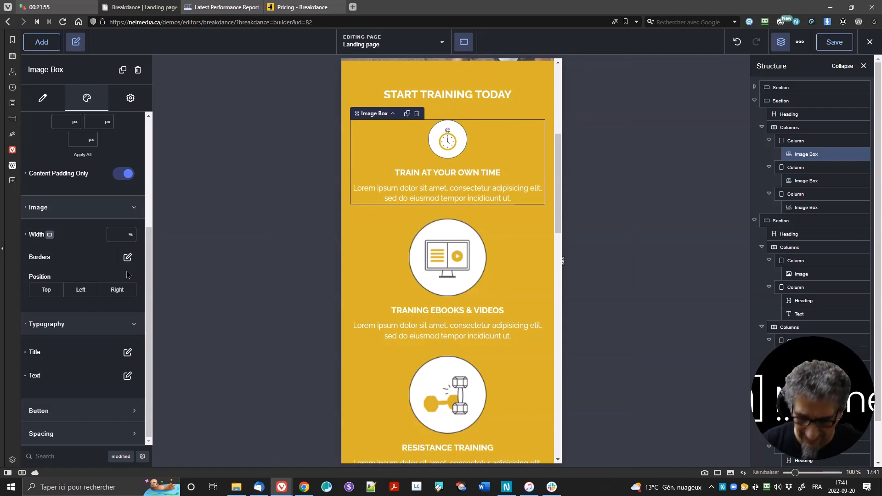
pyautogui.write('40')
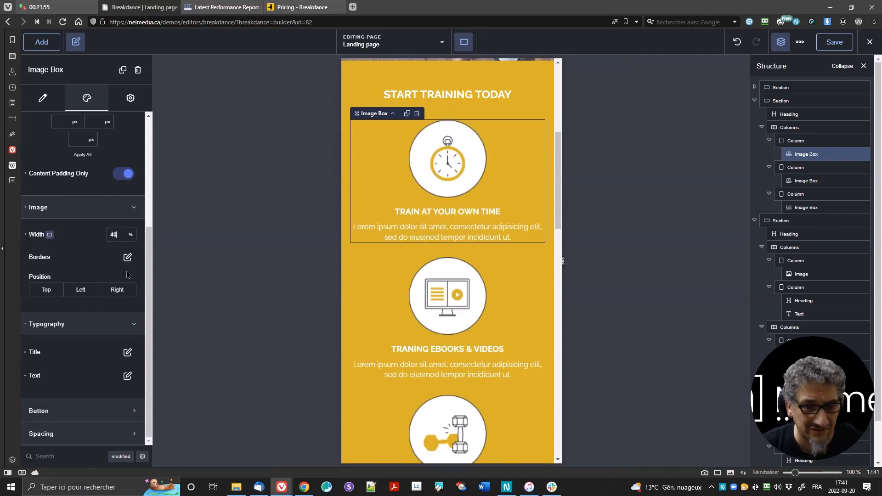
pyautogui.press('BackSpace')
pyautogui.press('BackSpace')
pyautogui.write('20')
pyautogui.press('BackSpace')
pyautogui.press('BackSpace')
pyautogui.write('30')
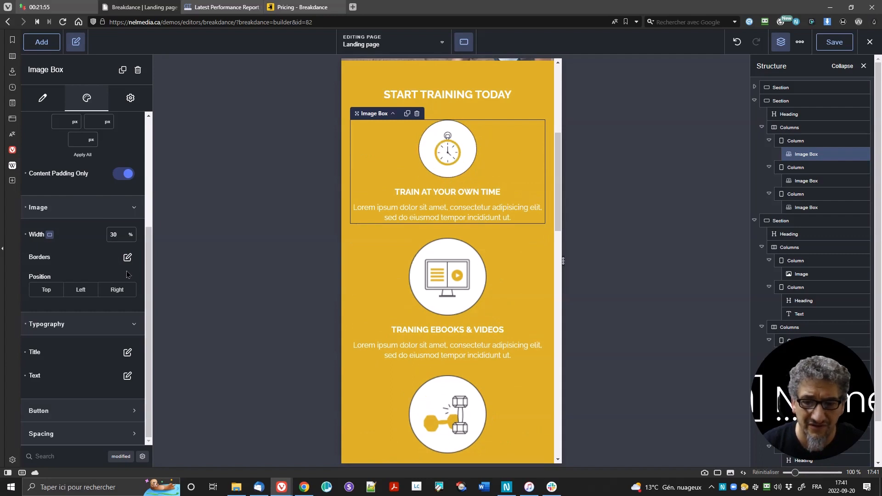
# At Phone Portrait, paste the TRAIN AT YOUR OWN TIME image box's design onto the ebooks and RESISTANCE TRAINING image boxes.
pyautogui.click(464, 42)
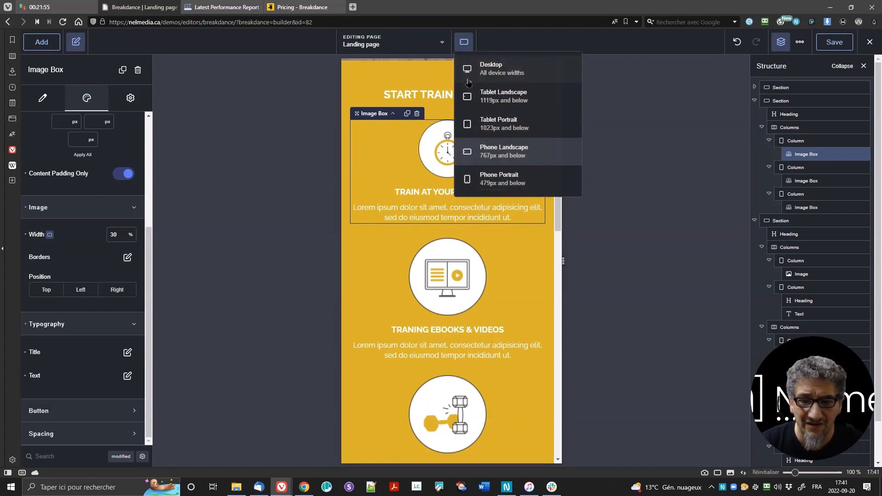
pyautogui.click(493, 178)
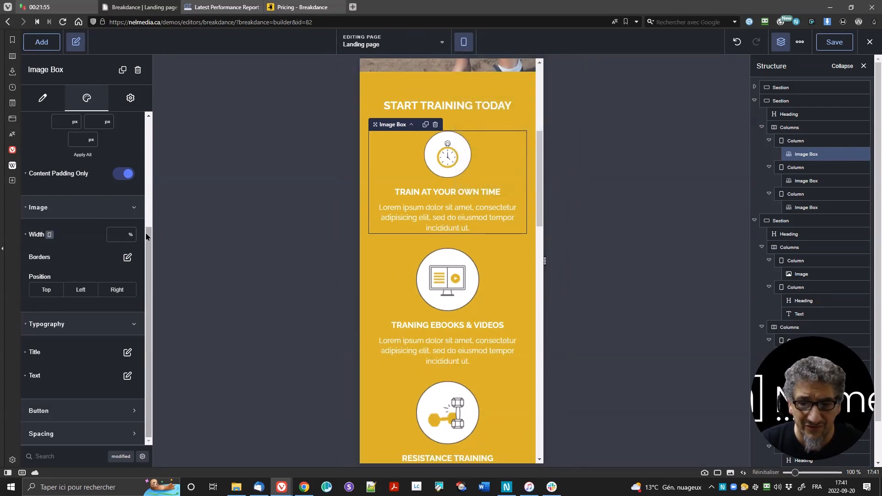
pyautogui.rightClick(807, 156)
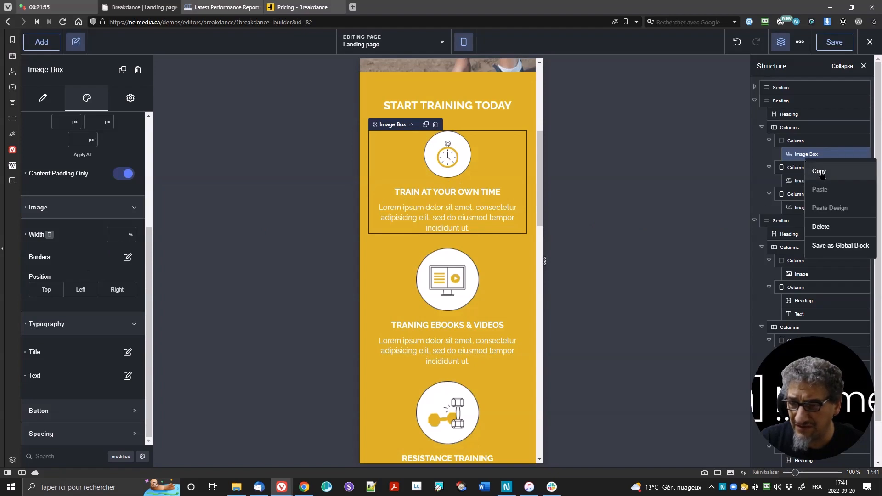
pyautogui.click(821, 174)
pyautogui.rightClick(813, 183)
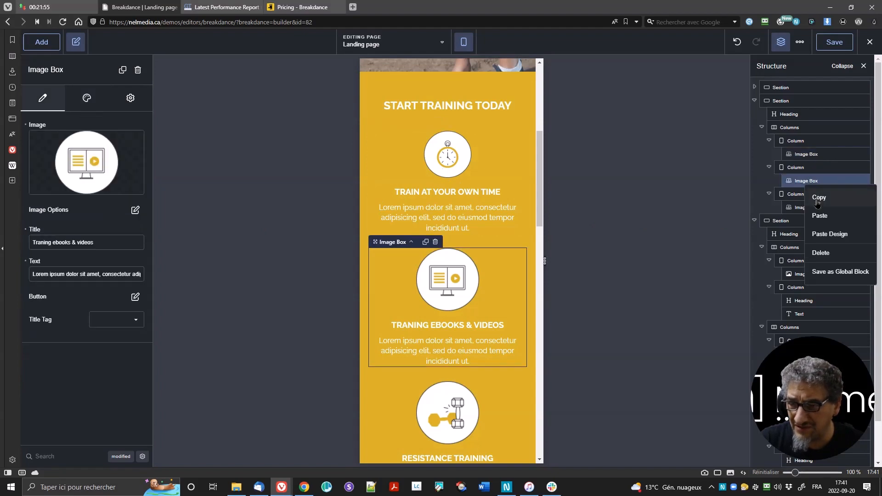
pyautogui.click(828, 234)
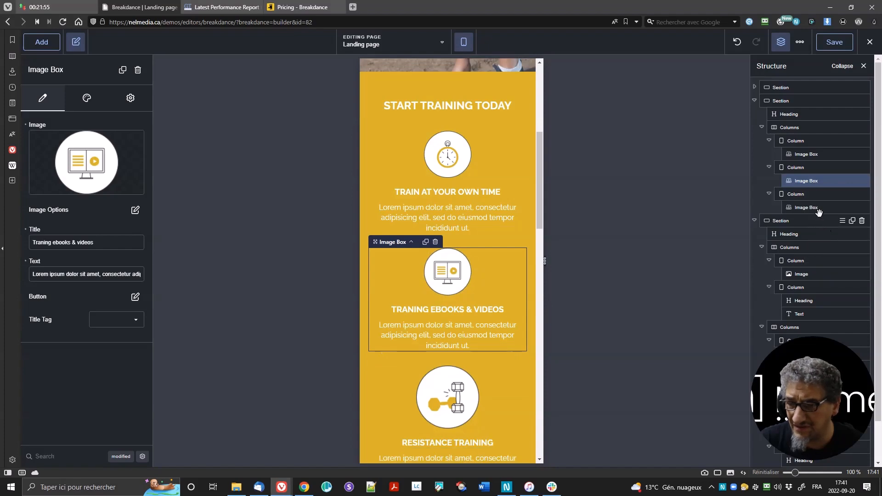
pyautogui.rightClick(815, 207)
pyautogui.click(832, 257)
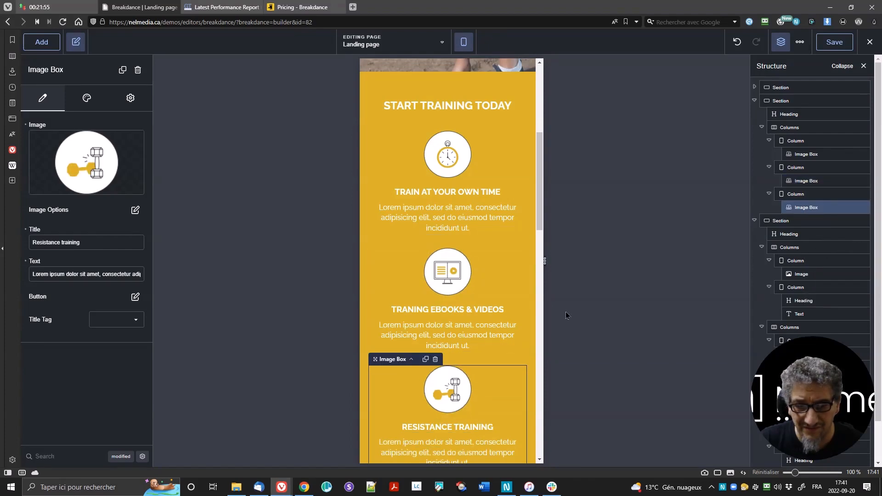
# Review the page at Phone Portrait and examine the title typography settings of the RESISTANCE TRAINING image box.
pyautogui.scroll(-4, 505, 310)
pyautogui.scroll(8, 499, 309)
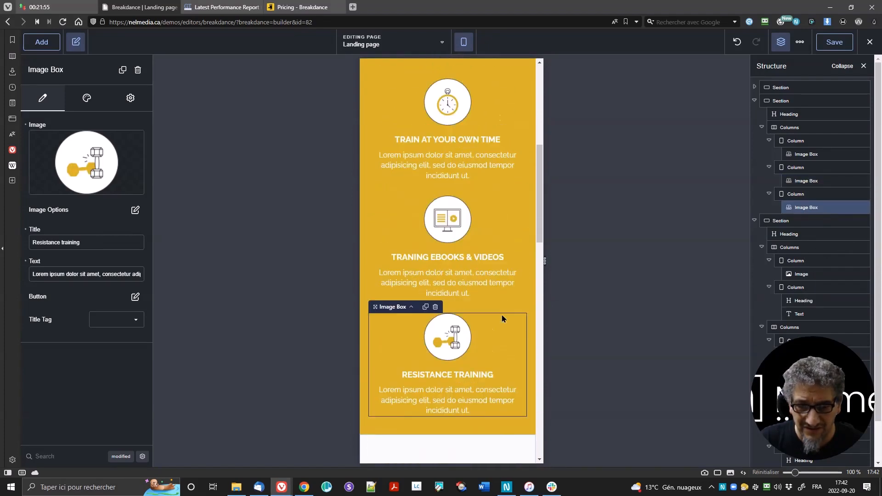
pyautogui.scroll(-5, 502, 317)
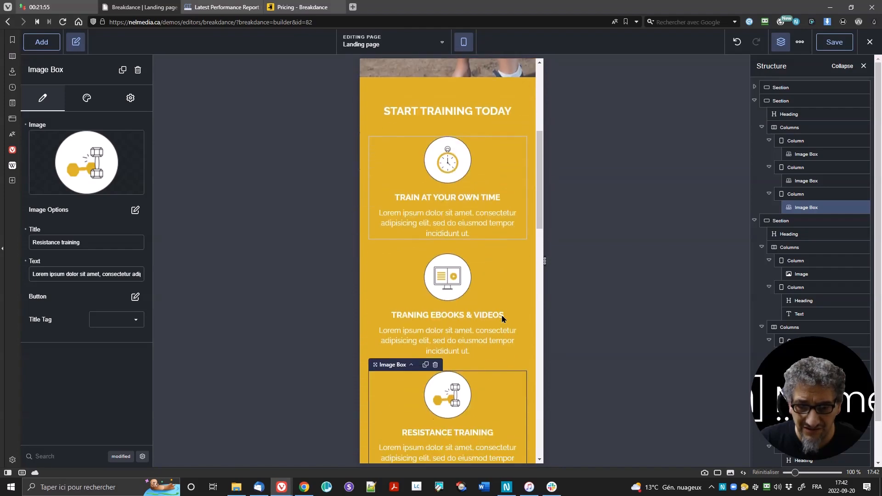
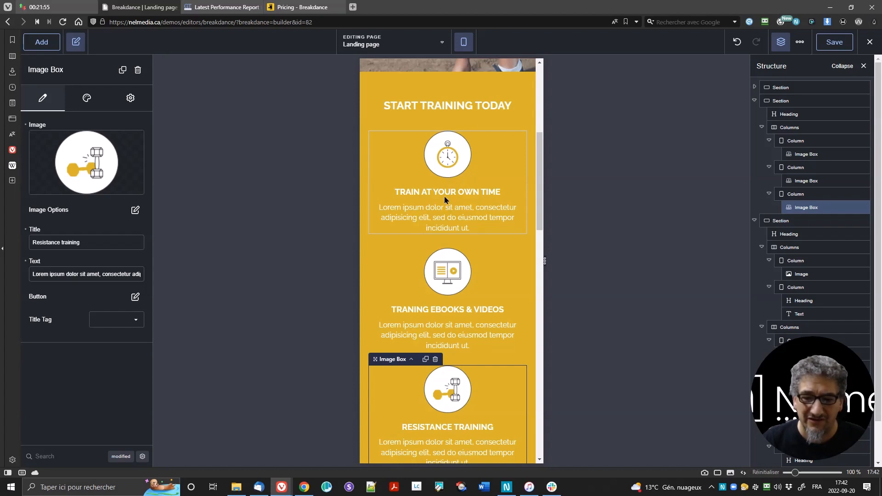
pyautogui.scroll(-20, 461, 233)
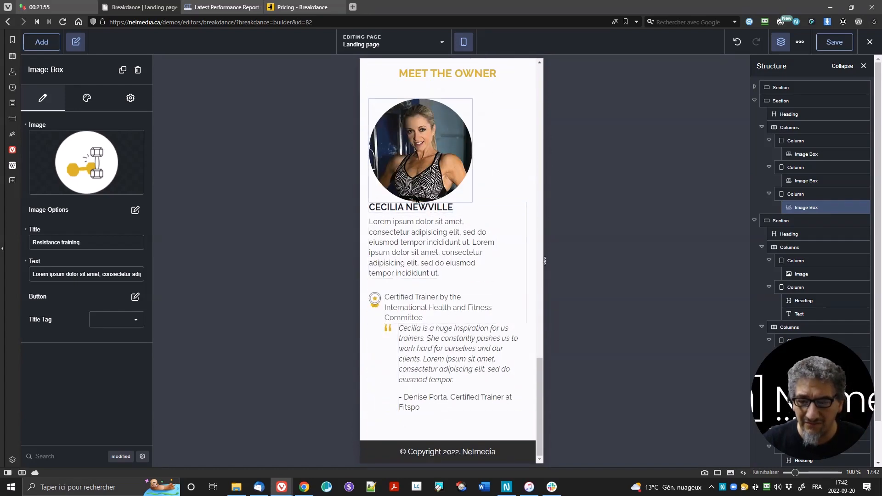
pyautogui.scroll(20, 471, 273)
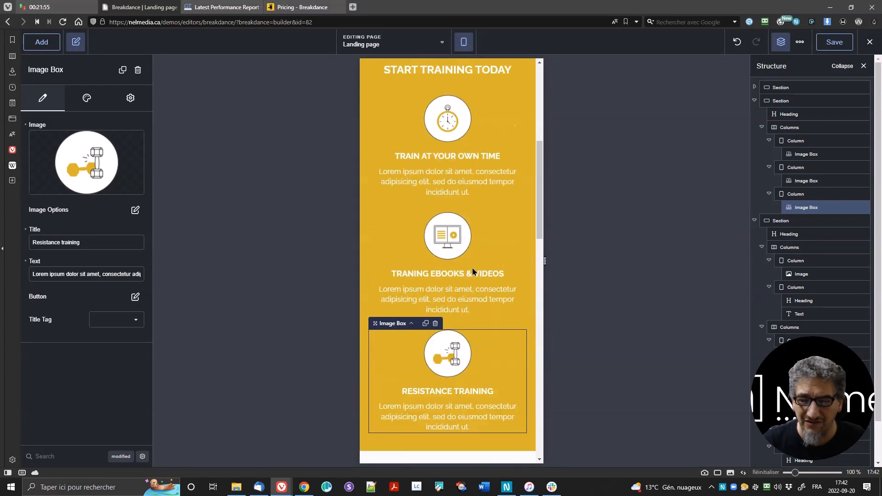
pyautogui.scroll(-9, 472, 271)
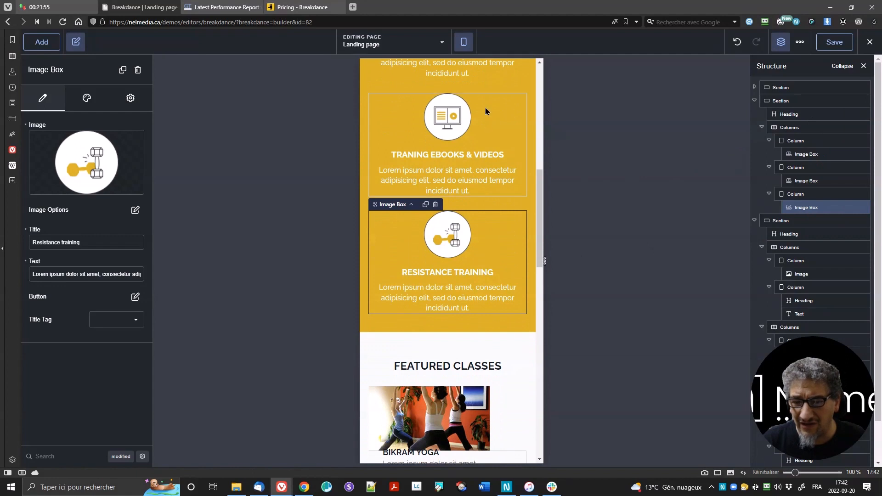
pyautogui.click(86, 99)
pyautogui.click(60, 177)
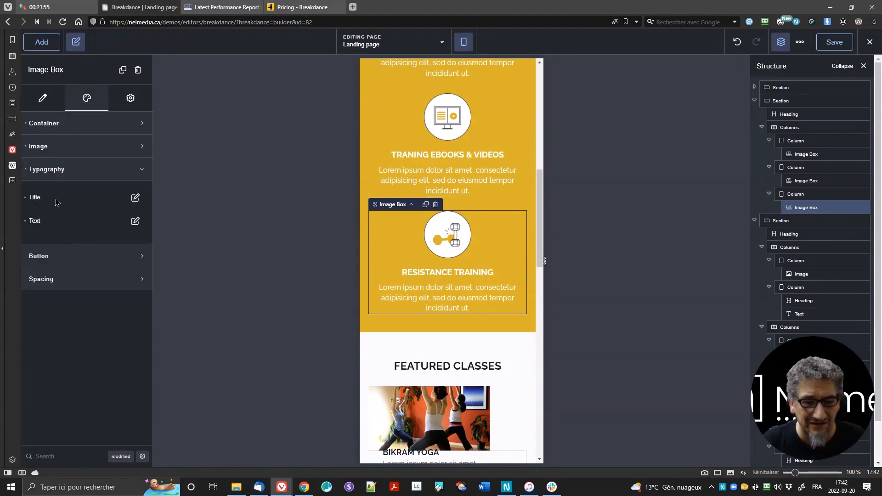
pyautogui.click(135, 198)
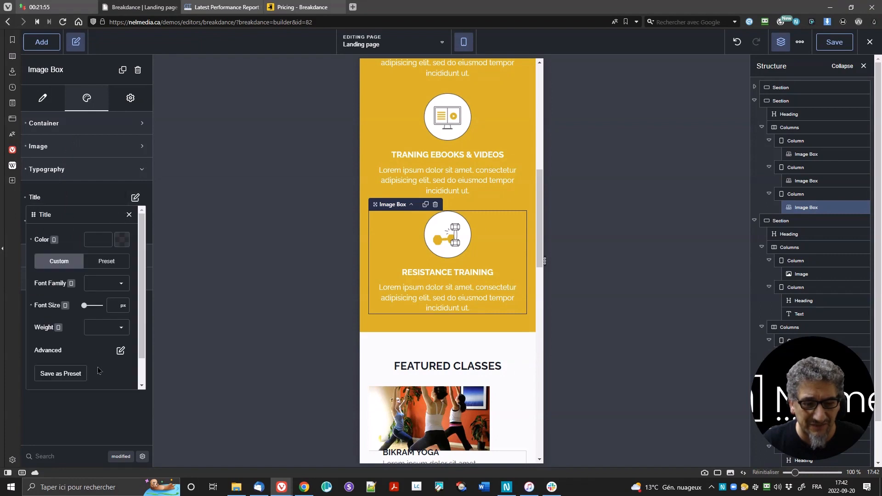
pyautogui.click(90, 196)
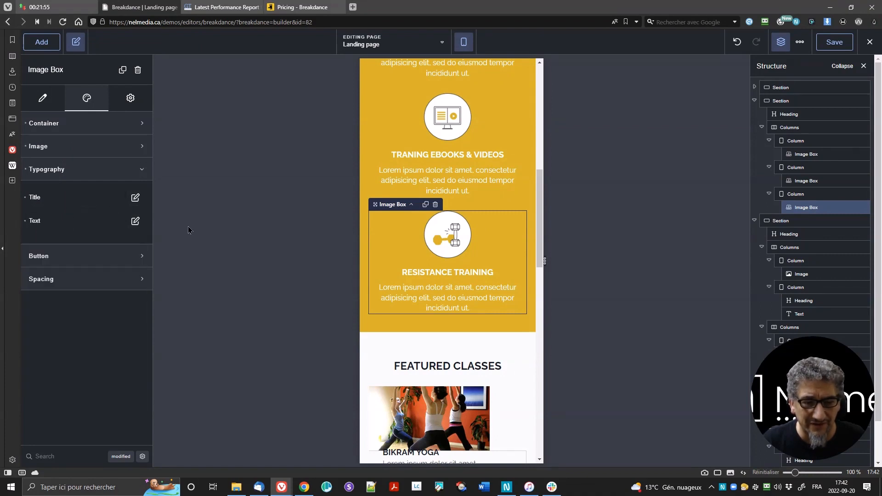
# Return to the Desktop preview and try Stack Vertically set to Never on the BIKRAM YOGA columns.
pyautogui.click(464, 42)
pyautogui.click(487, 69)
pyautogui.scroll(-3, 491, 183)
pyautogui.scroll(5, 491, 184)
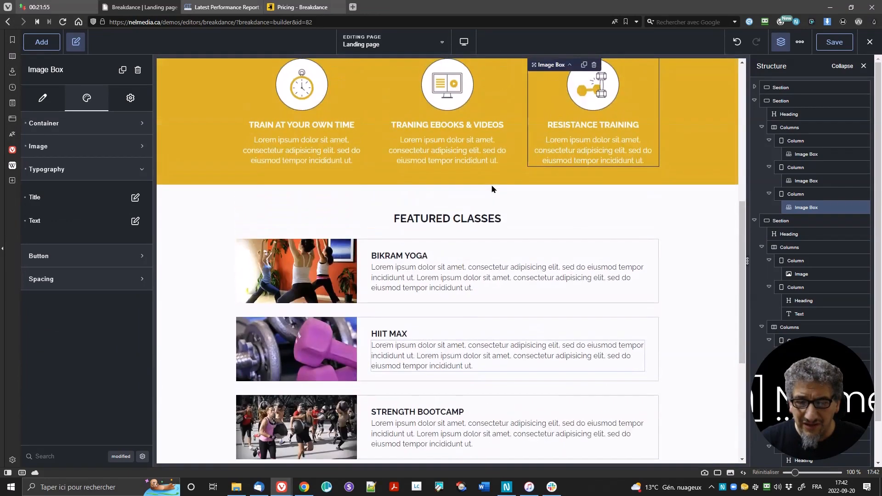
pyautogui.scroll(-1, 431, 295)
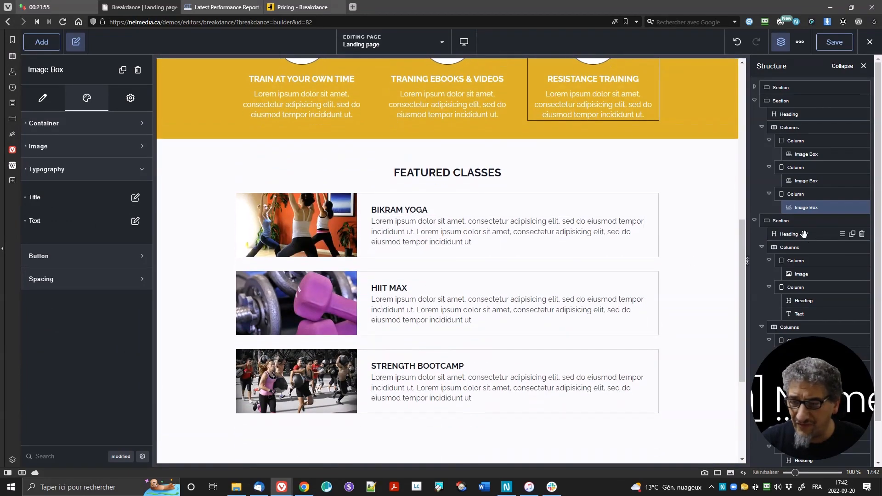
pyautogui.click(790, 247)
pyautogui.scroll(-1, 791, 248)
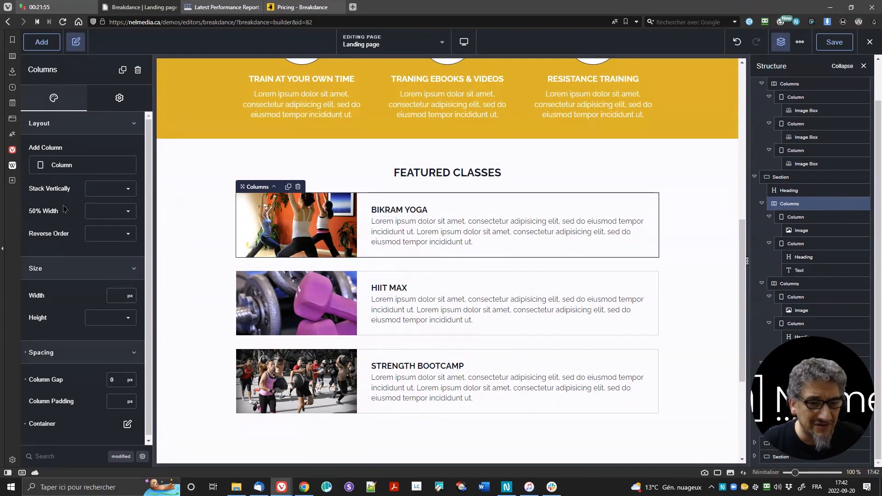
pyautogui.click(113, 188)
pyautogui.click(101, 285)
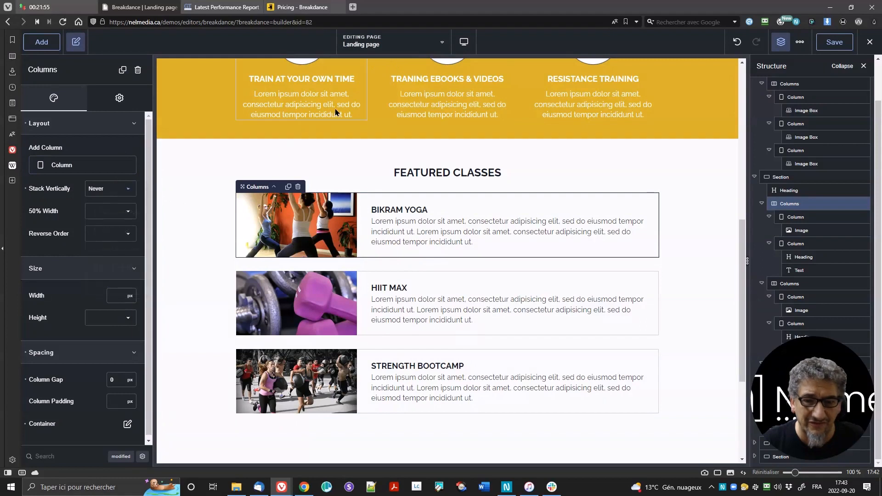
# Compare the BIKRAM YOGA columns with the other featured classes at Tablet Landscape and Tablet Portrait.
pyautogui.click(464, 42)
pyautogui.click(467, 96)
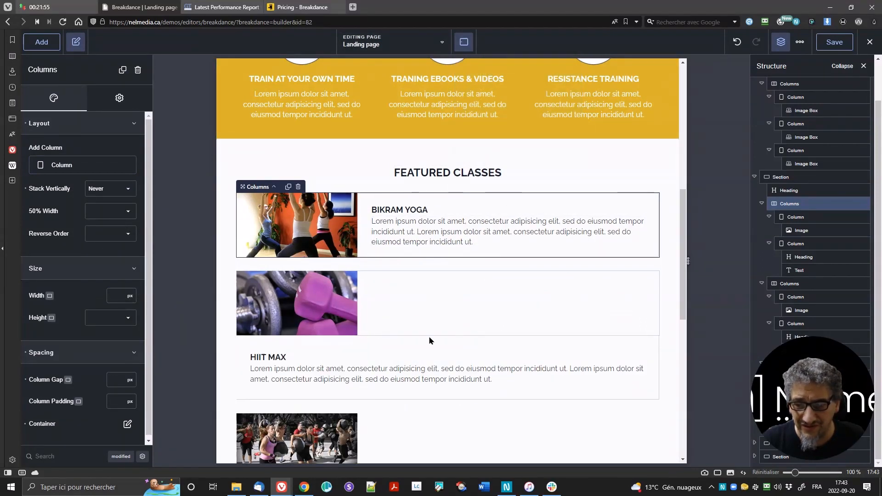
pyautogui.click(464, 42)
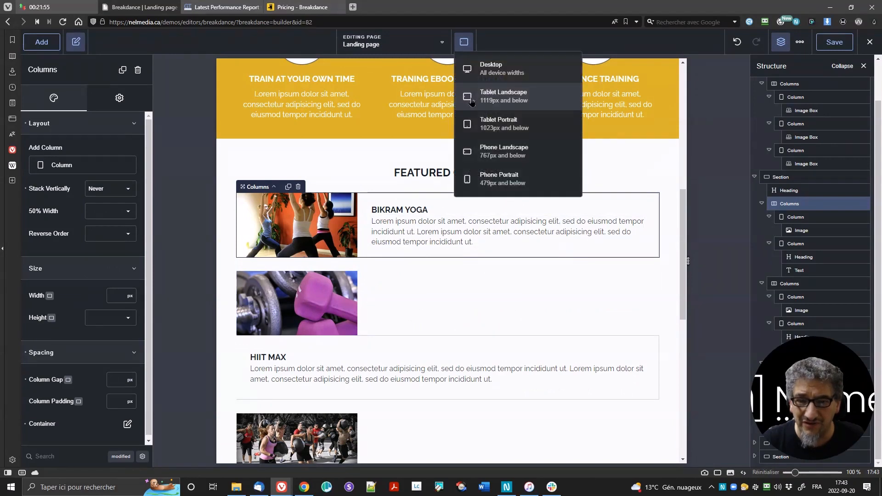
pyautogui.click(503, 133)
pyautogui.scroll(-6, 413, 174)
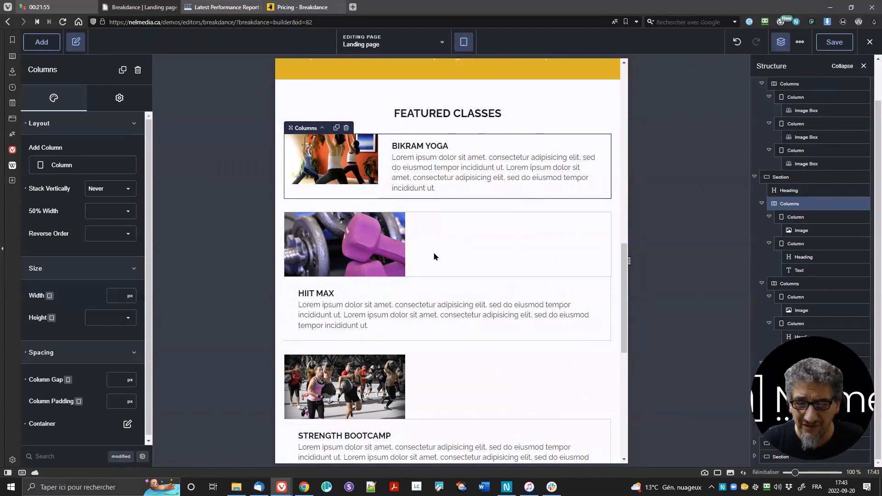
pyautogui.click(434, 302)
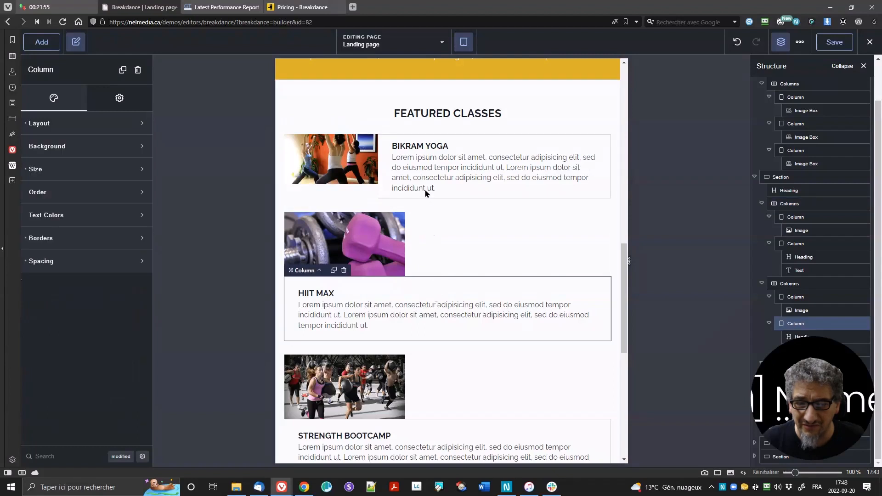
pyautogui.click(435, 179)
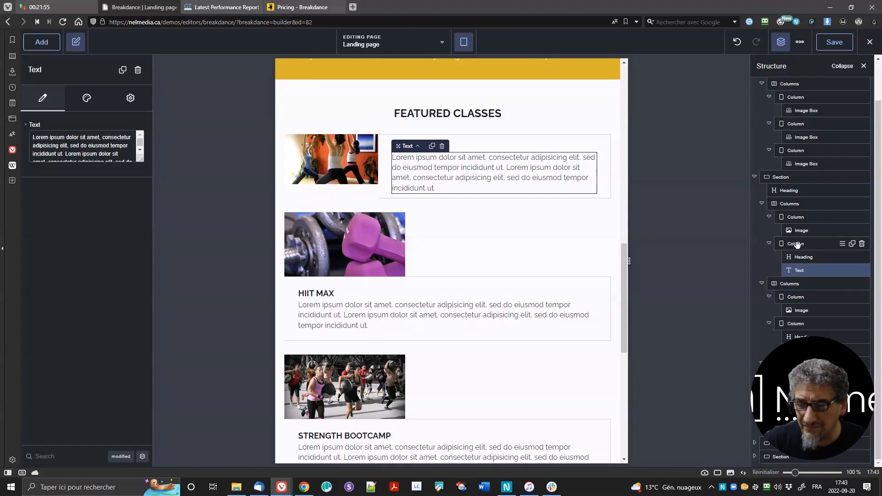
pyautogui.click(793, 205)
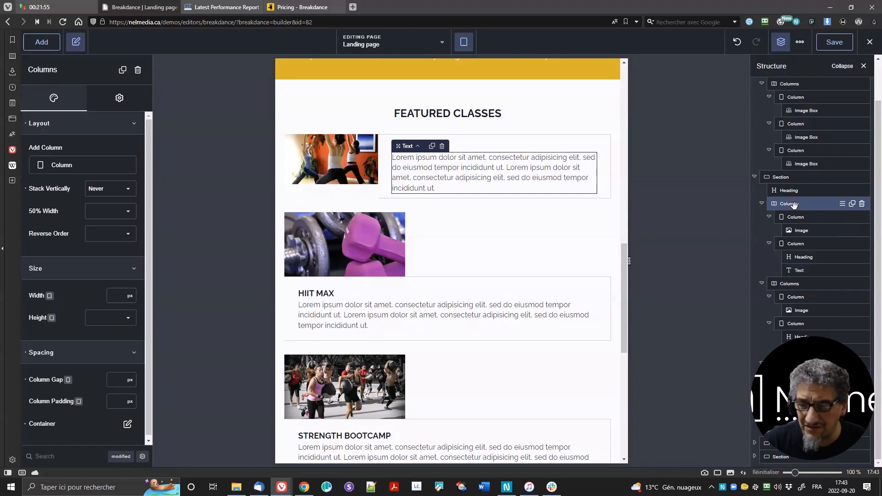
# Check the BIKRAM YOGA columns' layout at Phone Landscape and Phone Portrait, ending the preview at Tablet Portrait.
pyautogui.click(465, 44)
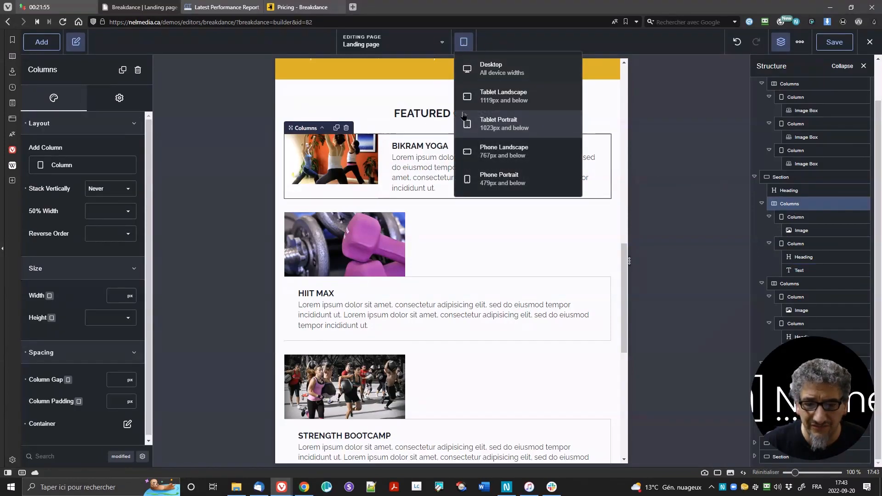
pyautogui.click(523, 155)
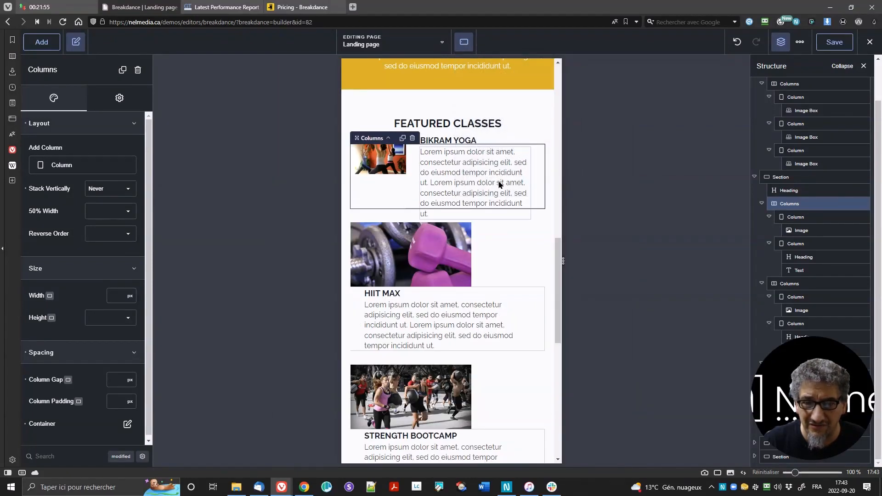
pyautogui.click(461, 47)
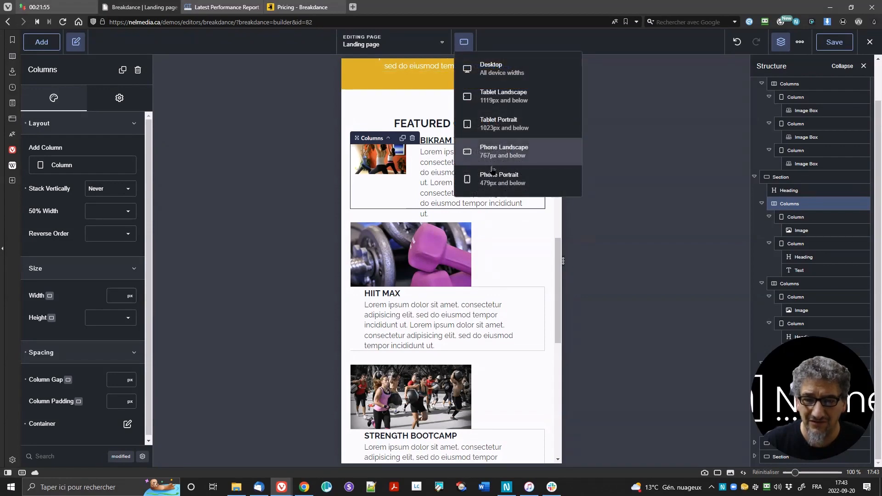
pyautogui.click(505, 180)
pyautogui.click(464, 45)
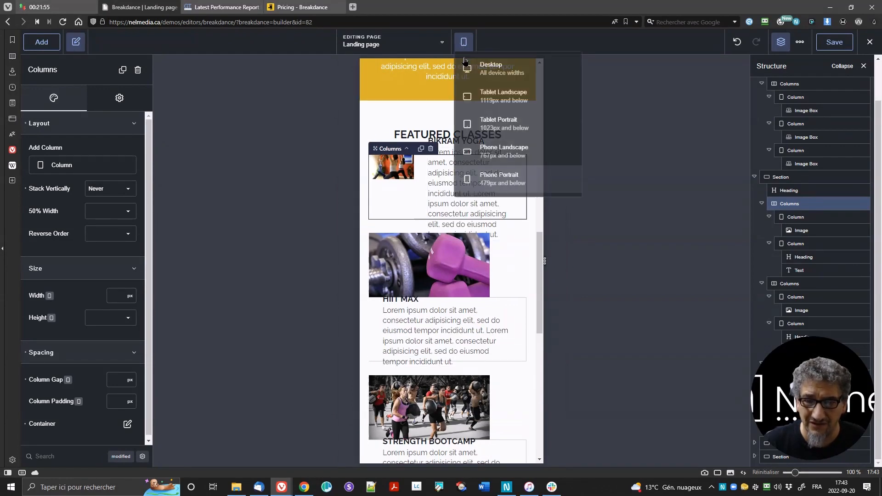
pyautogui.click(509, 155)
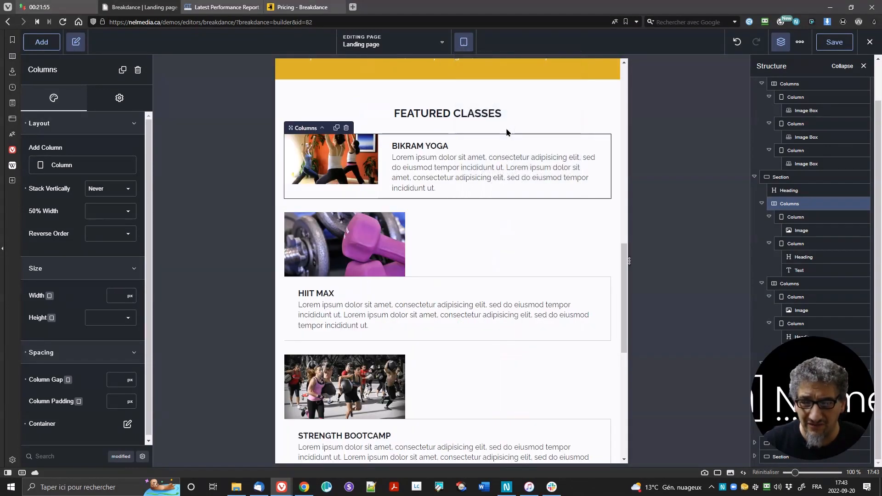
# Set the BIKRAM YOGA columns to stack vertically at Phone Landscape and preview that breakpoint.
pyautogui.click(472, 43)
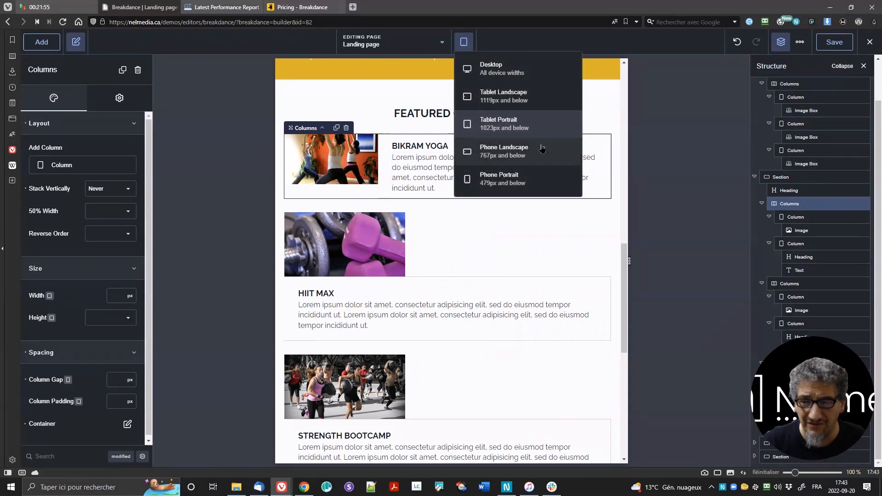
pyautogui.click(101, 194)
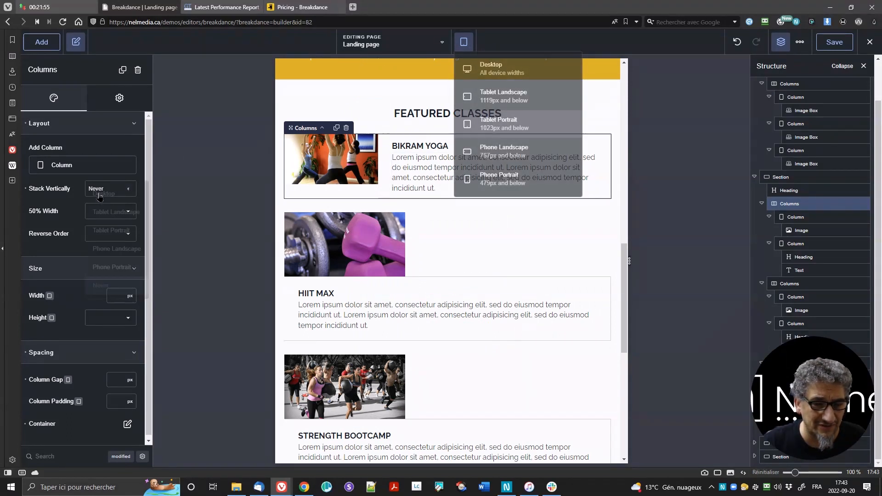
pyautogui.click(113, 250)
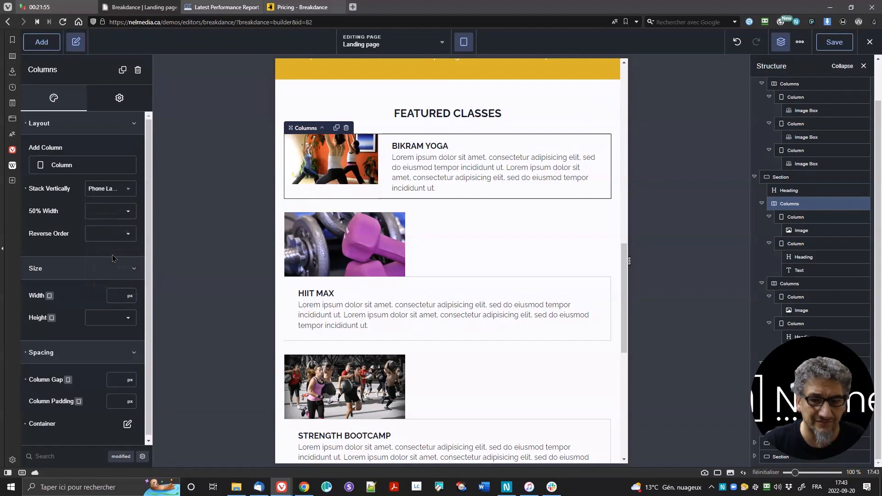
pyautogui.click(464, 42)
pyautogui.click(488, 146)
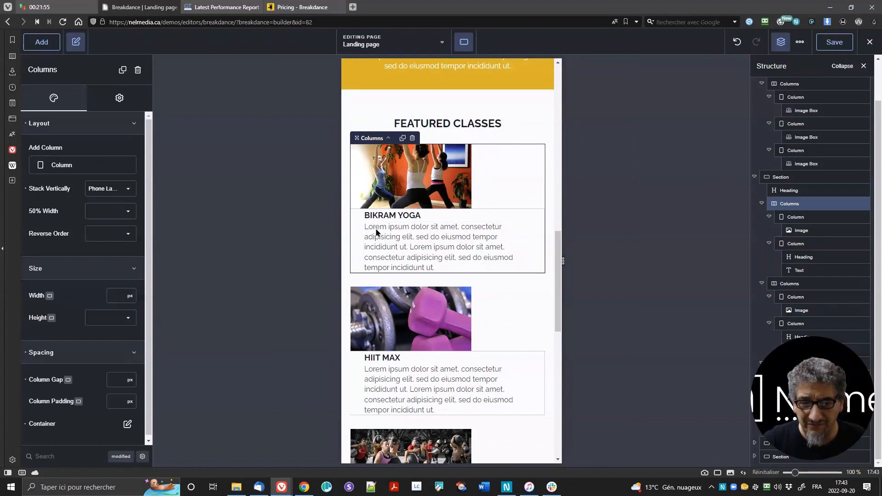
# Check the BIKRAM YOGA image and columns against the other featured classes at Tablet Landscape.
pyautogui.click(423, 166)
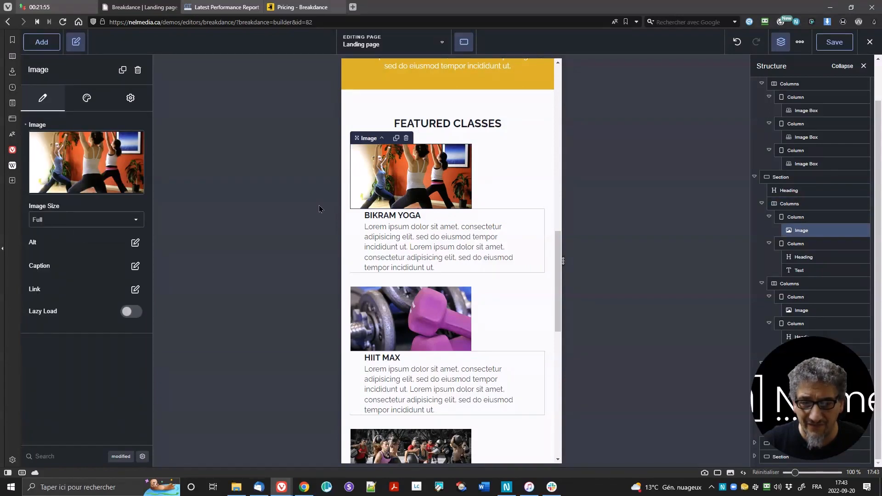
pyautogui.click(464, 41)
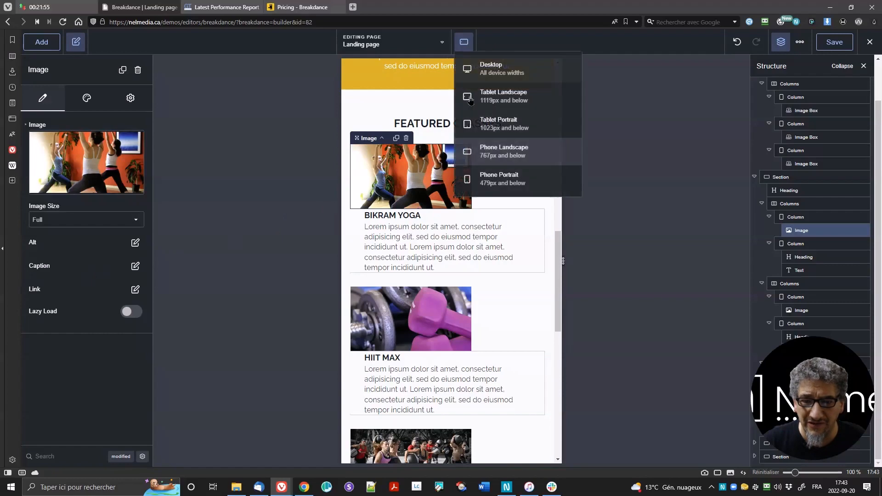
pyautogui.click(495, 102)
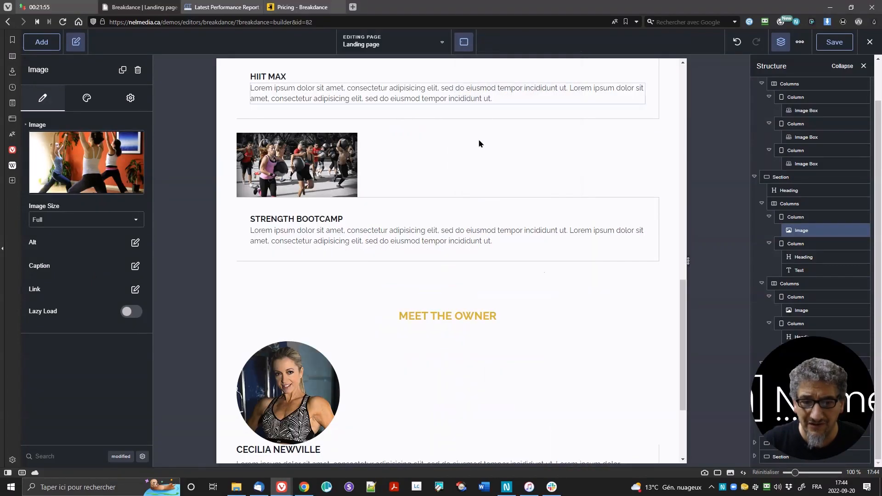
pyautogui.scroll(6, 478, 142)
# At the Tablet Portrait breakpoint, set the border width of the BIKRAM YOGA text column to 0 px.
pyautogui.click(464, 42)
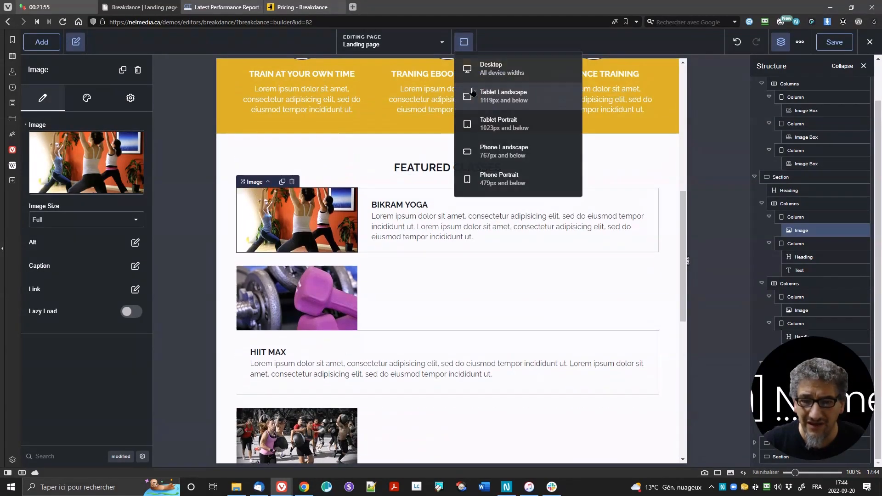
pyautogui.click(517, 124)
pyautogui.scroll(-5, 517, 124)
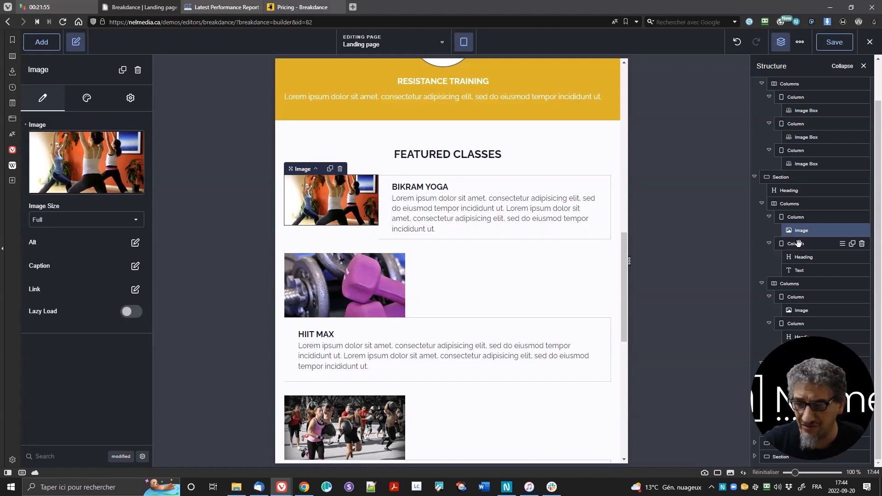
pyautogui.click(800, 255)
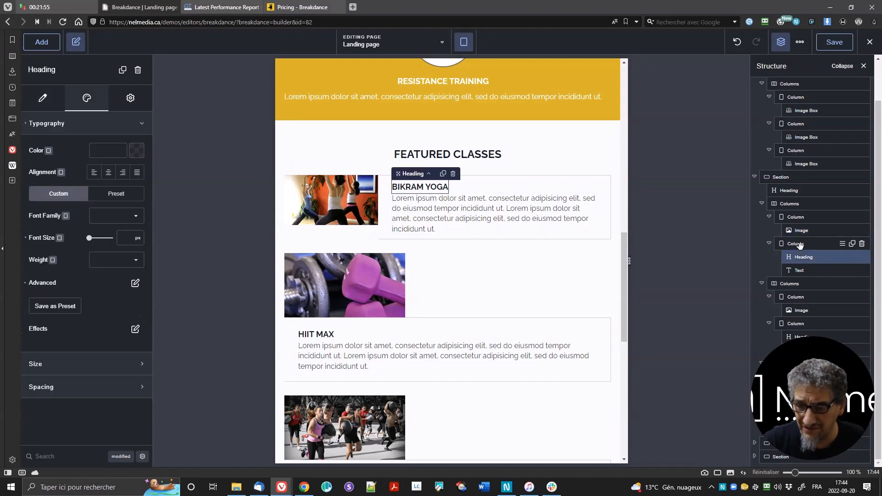
pyautogui.click(799, 244)
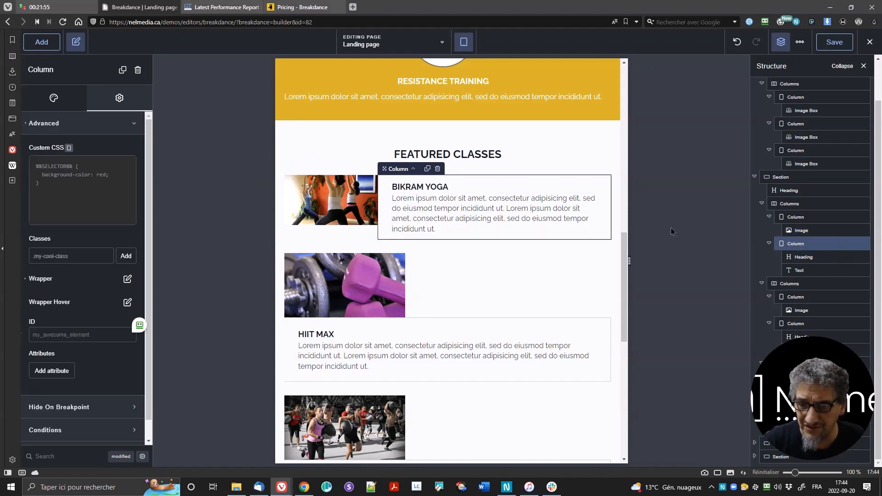
pyautogui.click(47, 102)
pyautogui.scroll(-4, 51, 192)
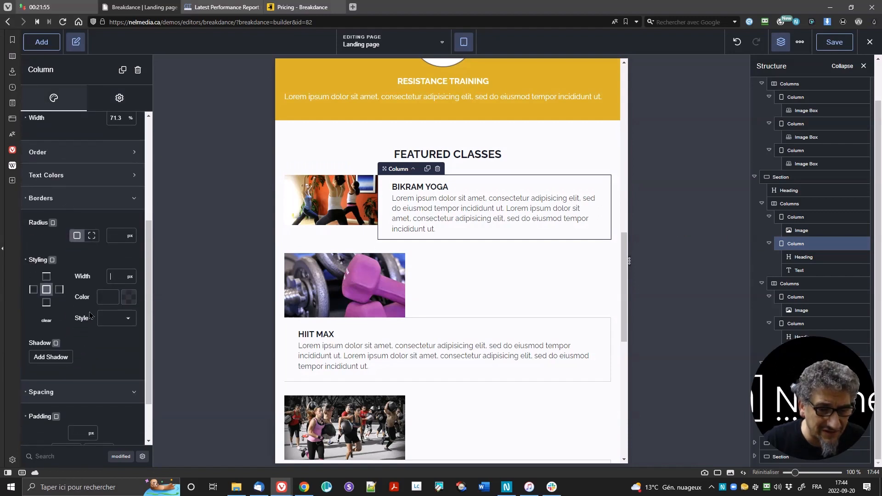
pyautogui.write('0')
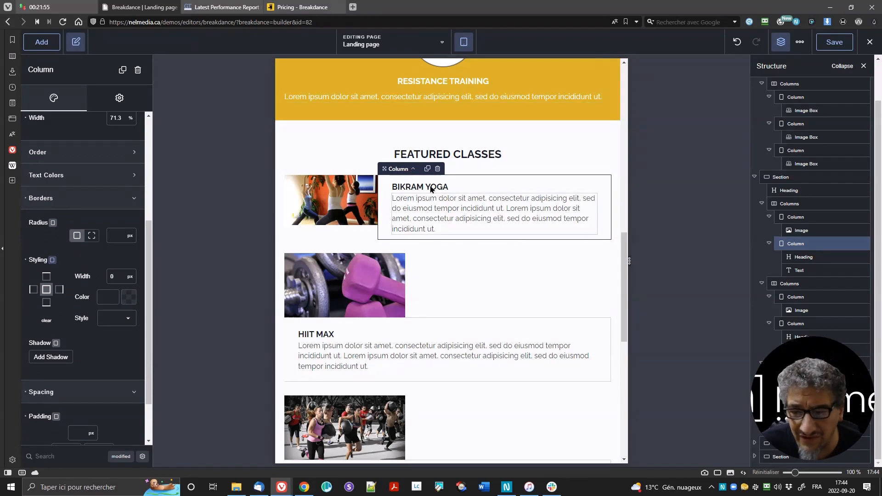
# At the Phone Landscape breakpoint, center-align the content of the BIKRAM YOGA image column.
pyautogui.click(464, 45)
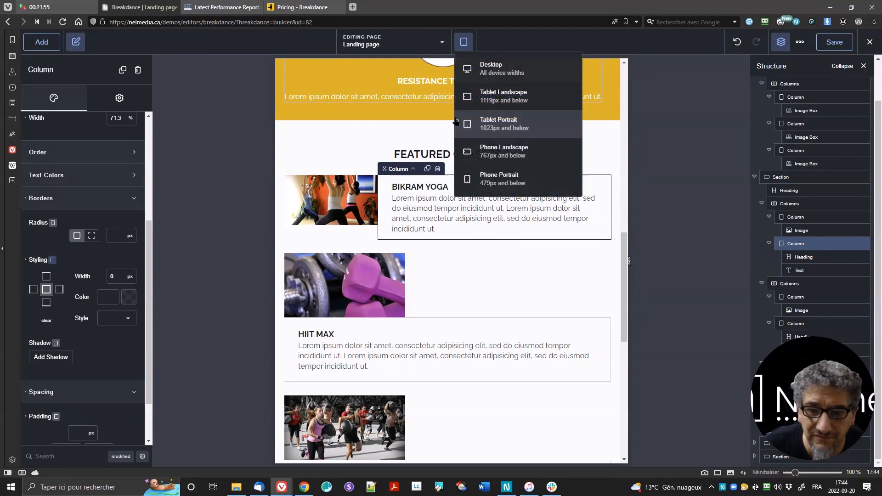
pyautogui.click(496, 152)
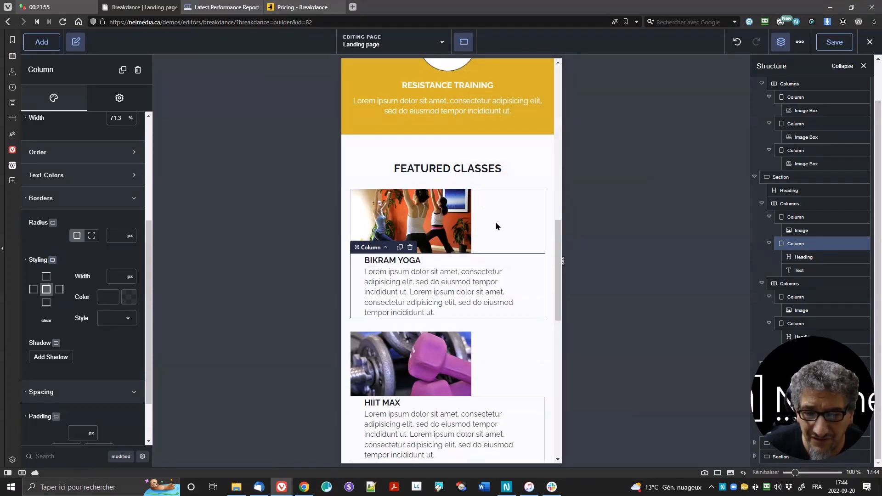
pyautogui.scroll(-1, 494, 226)
pyautogui.click(424, 167)
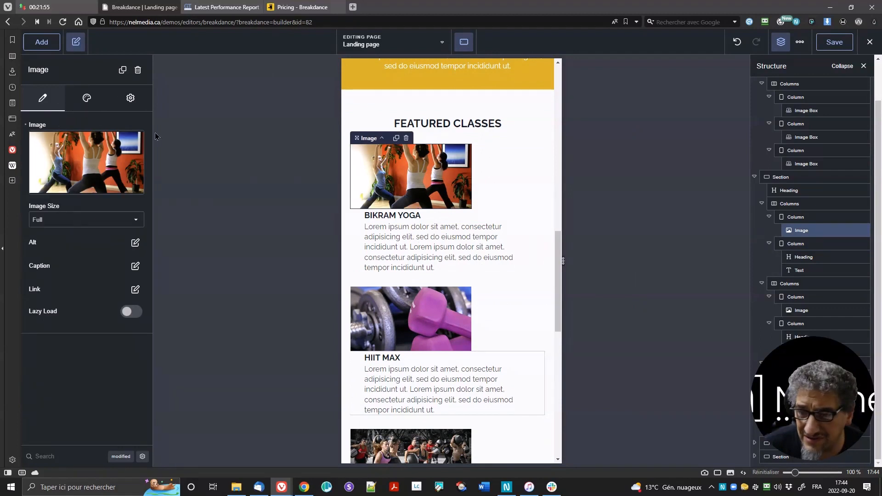
pyautogui.click(804, 216)
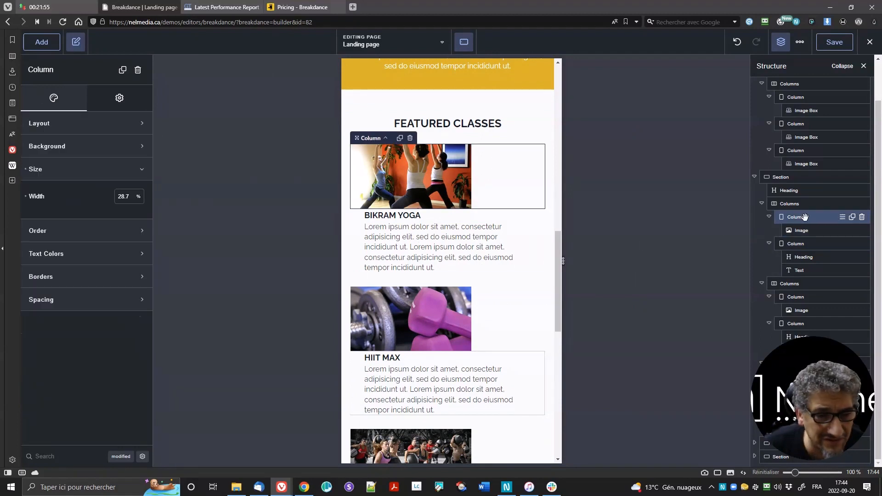
pyautogui.click(98, 121)
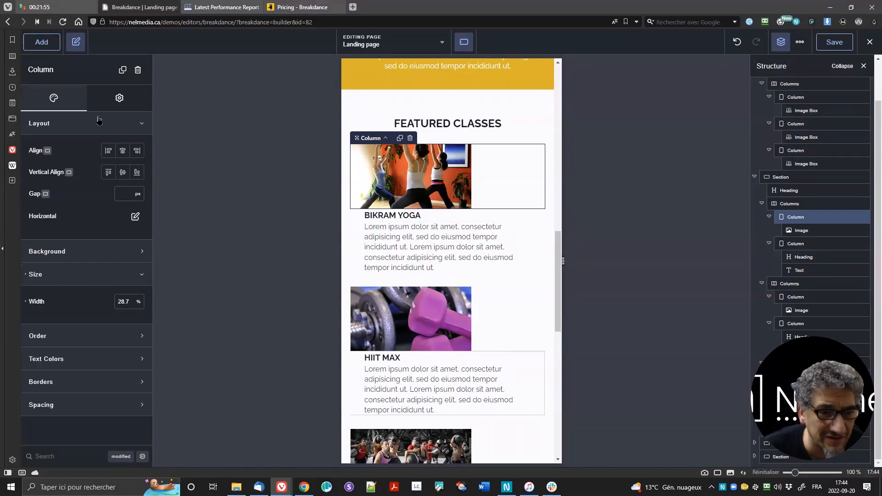
pyautogui.click(123, 152)
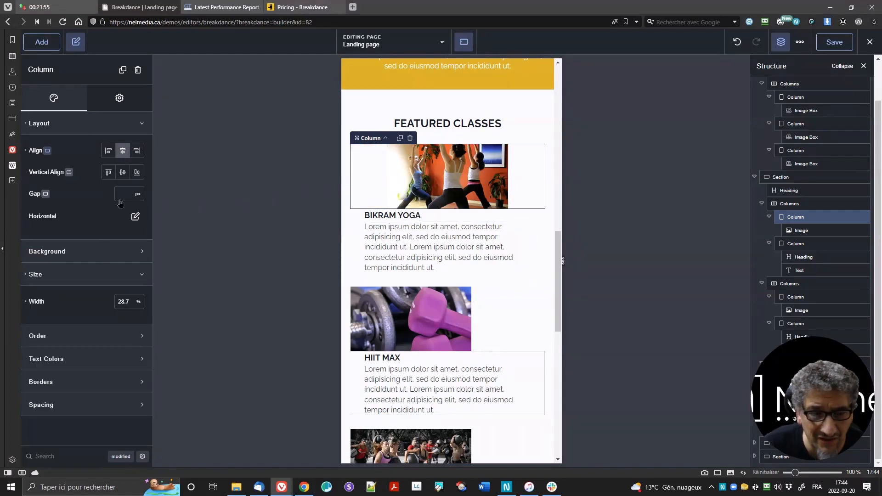
# Give the BIKRAM YOGA image column a bottom padding of 30 px at Phone Landscape.
pyautogui.click(85, 405)
pyautogui.scroll(-2, 89, 413)
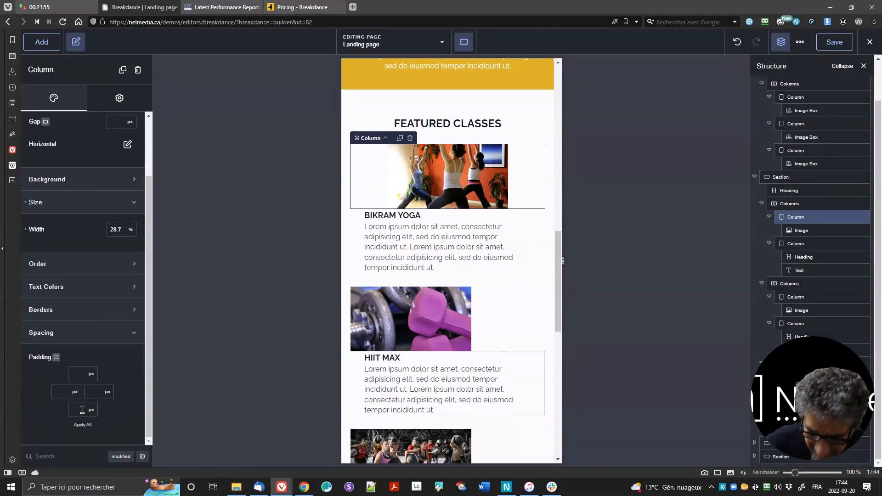
pyautogui.click(82, 409)
pyautogui.write('30')
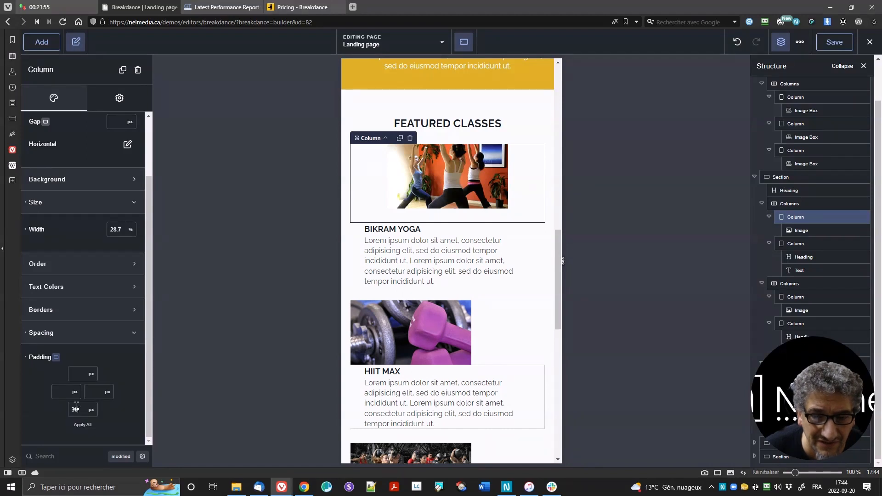
# Filter the BIKRAM YOGA text column's settings to the modified ones and set its wrapper height to auto at Phone Landscape.
pyautogui.click(432, 255)
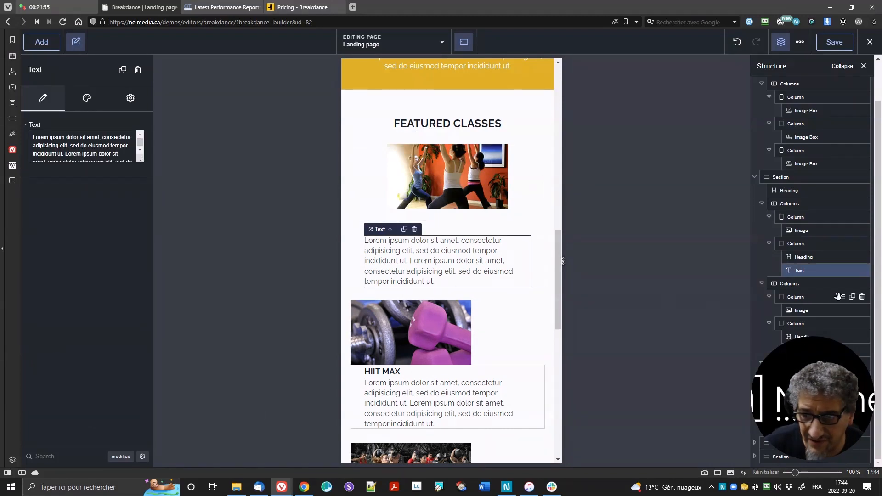
pyautogui.click(815, 247)
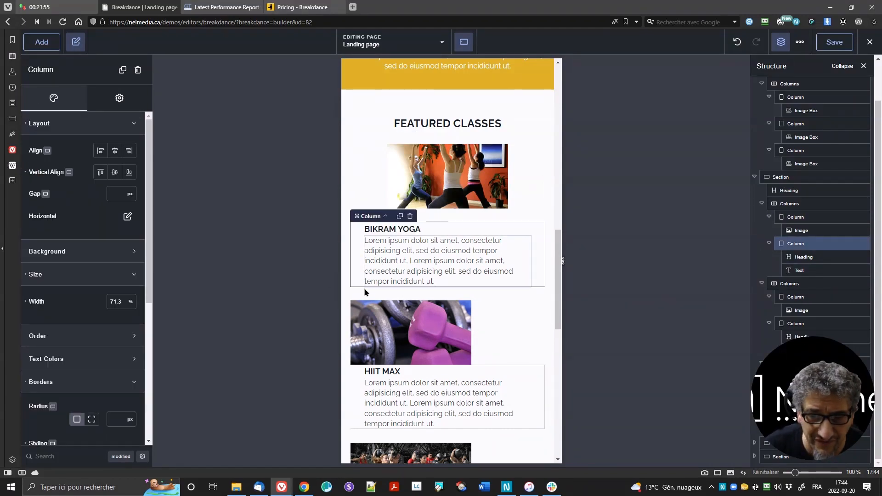
pyautogui.scroll(-5, 70, 328)
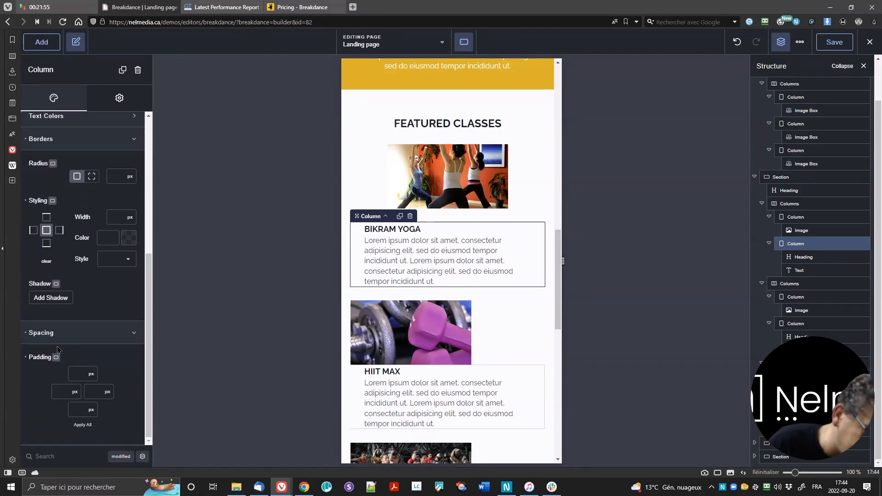
pyautogui.click(126, 460)
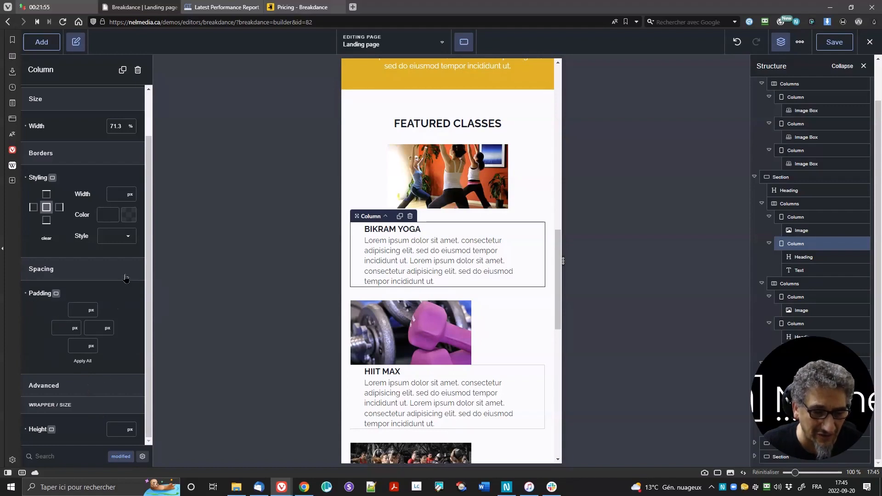
pyautogui.click(125, 431)
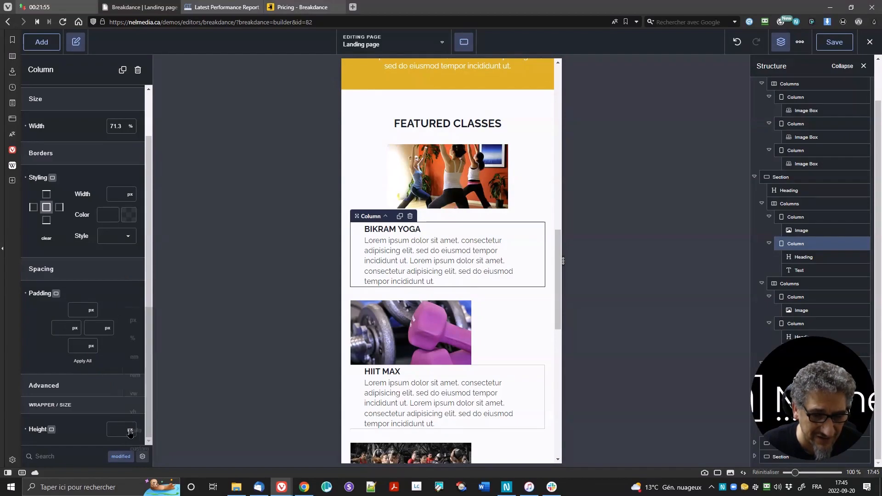
pyautogui.click(137, 435)
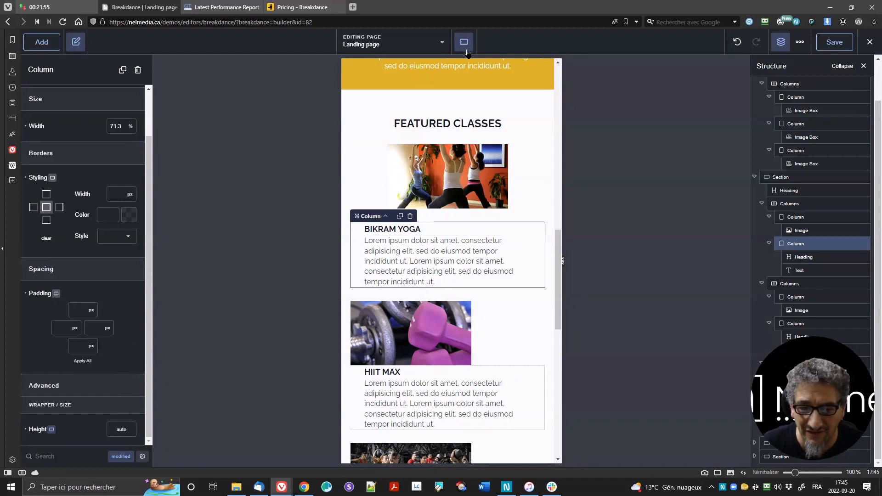
# Preview the Phone Portrait breakpoint and compare the BIKRAM YOGA layout with the HIIT MAX and STRENGTH BOOTCAMP classes.
pyautogui.moveTo(466, 53)
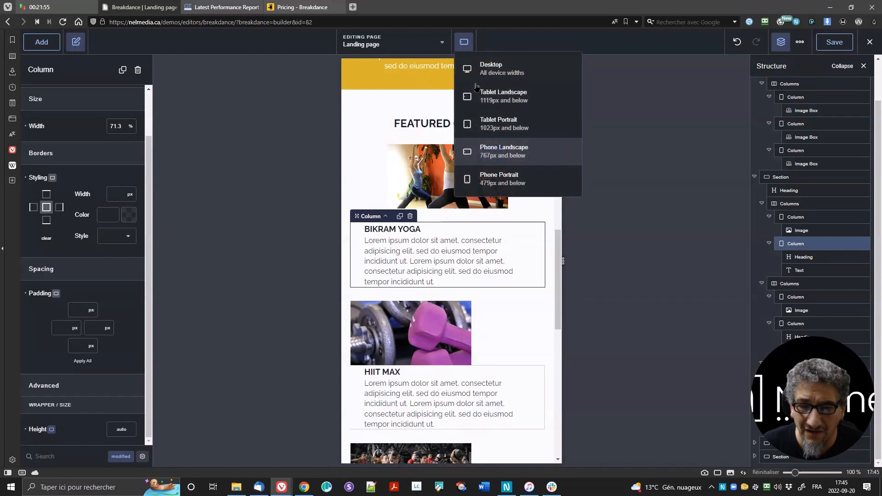
pyautogui.click(508, 183)
pyautogui.scroll(-2, 459, 276)
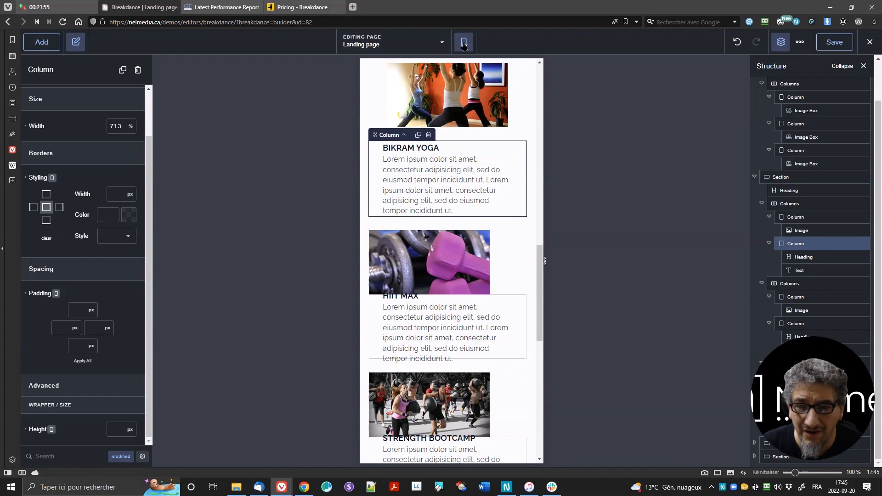
pyautogui.scroll(2, 461, 148)
pyautogui.scroll(2, 462, 148)
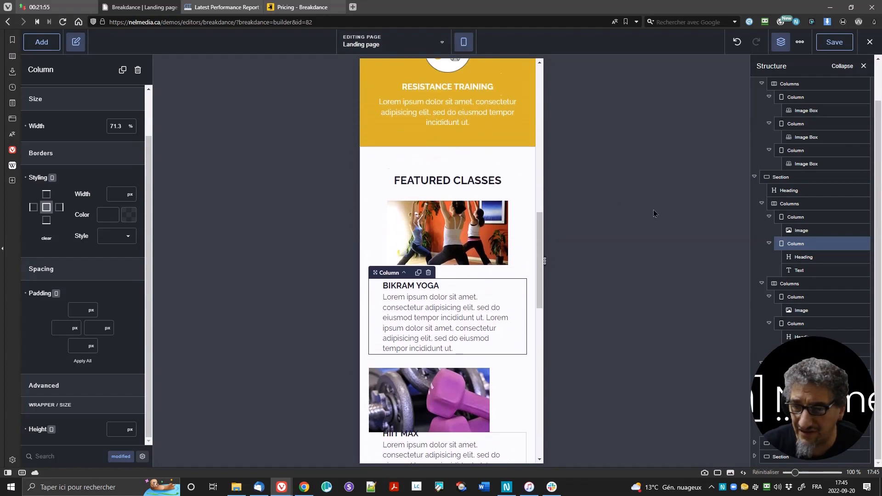
# Copy the BIKRAM YOGA columns element and paste its design onto the HIIT MAX and STRENGTH BOOTCAMP columns.
pyautogui.click(795, 206)
pyautogui.rightClick(796, 209)
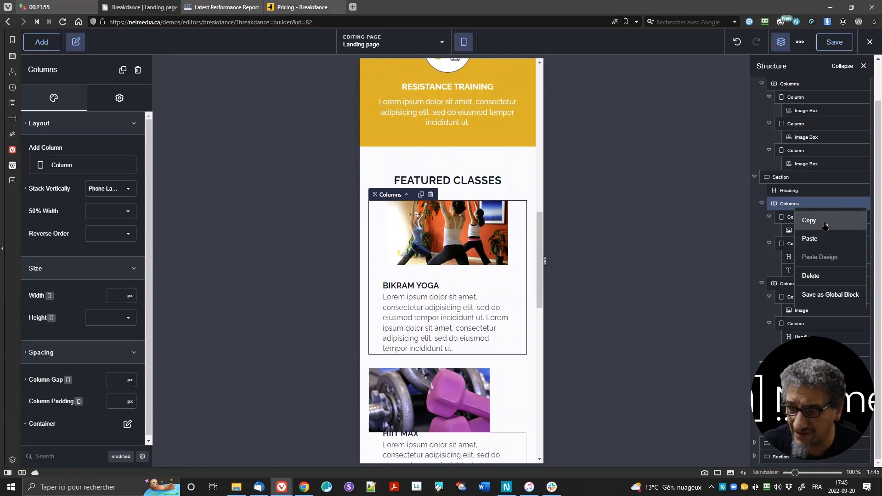
pyautogui.click(808, 220)
pyautogui.click(802, 285)
pyautogui.rightClick(803, 286)
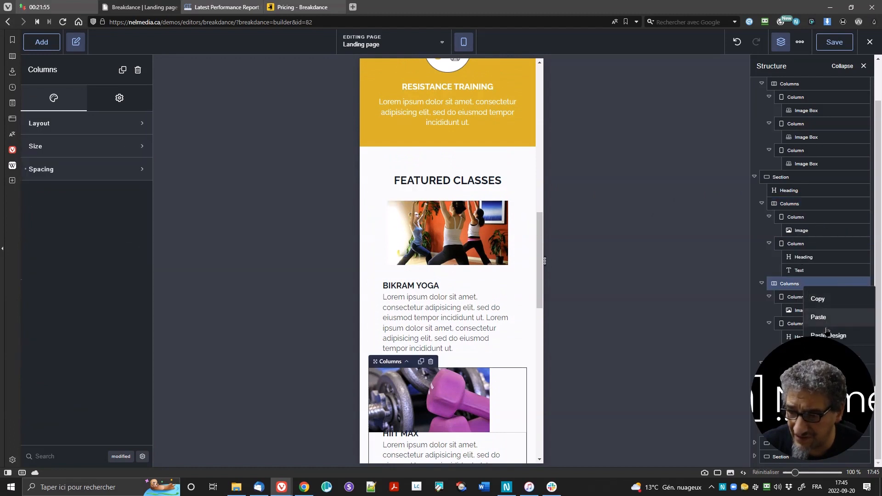
pyautogui.moveTo(786, 371); pyautogui.dragTo(620, 383)
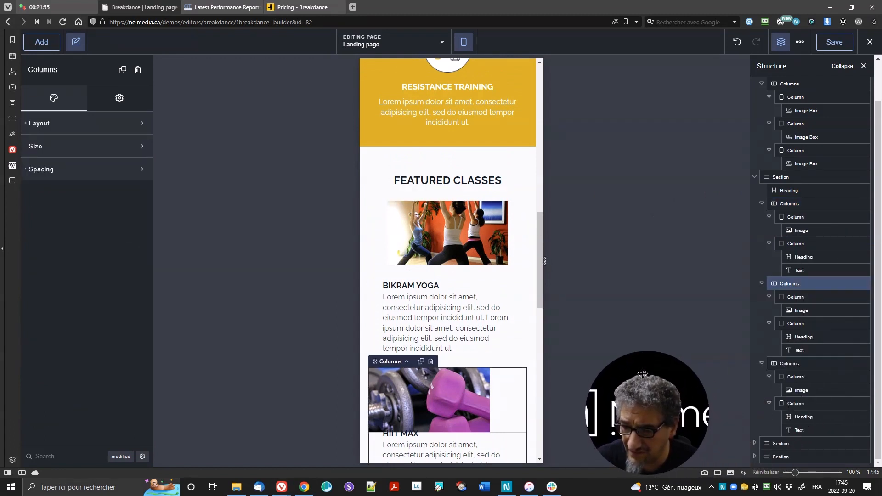
pyautogui.rightClick(796, 363)
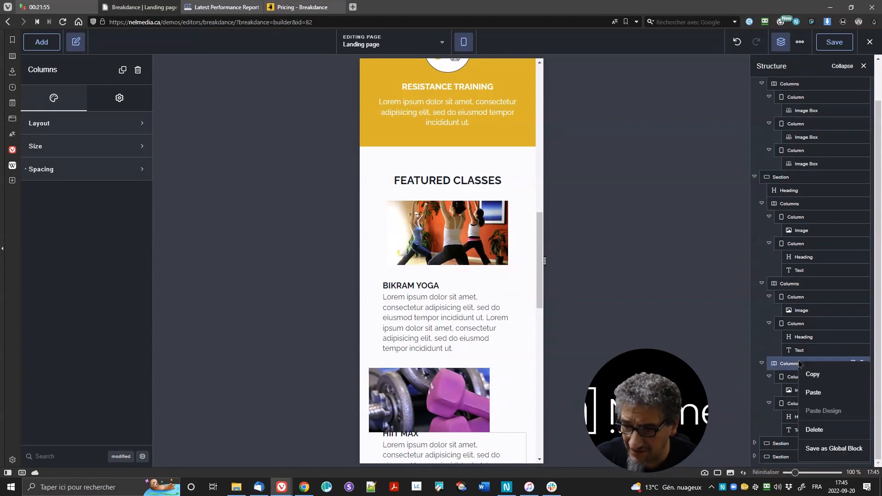
pyautogui.click(830, 416)
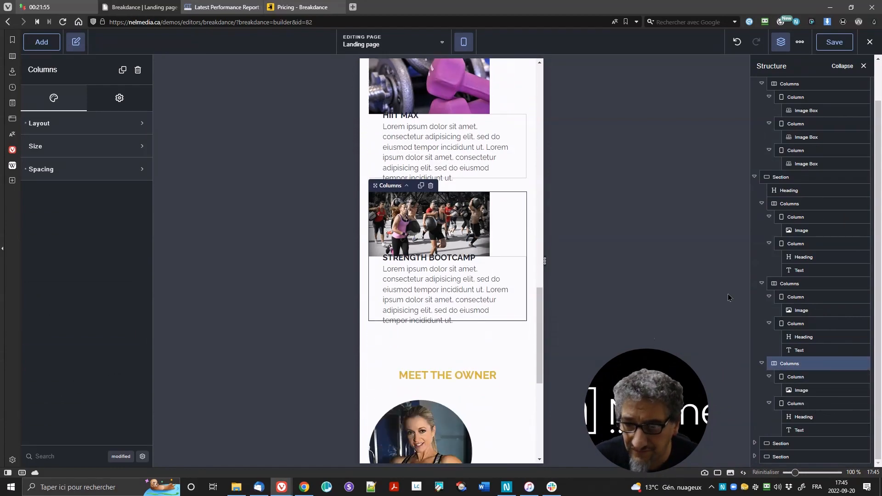
# Copy the BIKRAM YOGA image column and paste its design onto the HIIT MAX and STRENGTH BOOTCAMP image columns.
pyautogui.click(803, 214)
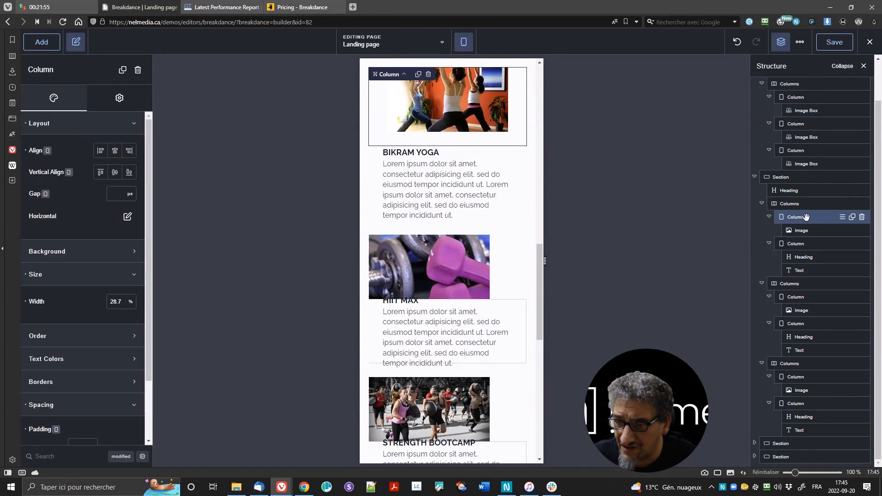
pyautogui.rightClick(805, 217)
pyautogui.click(827, 234)
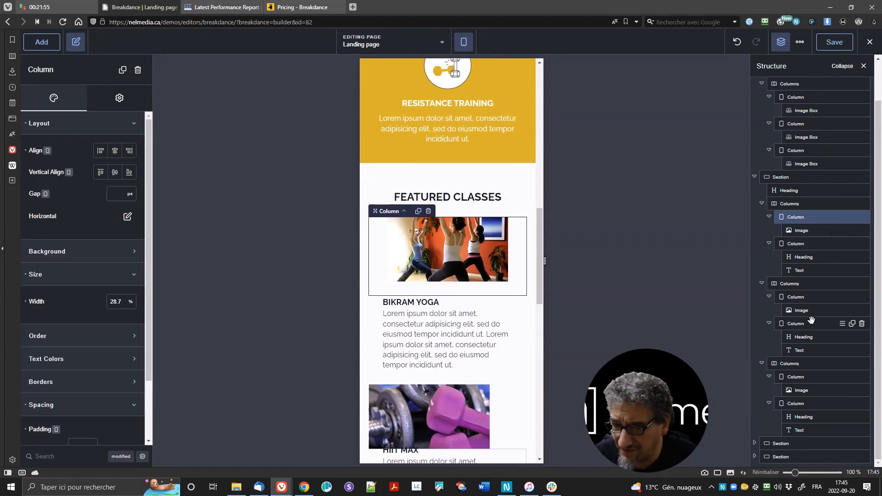
pyautogui.rightClick(807, 300)
pyautogui.click(829, 347)
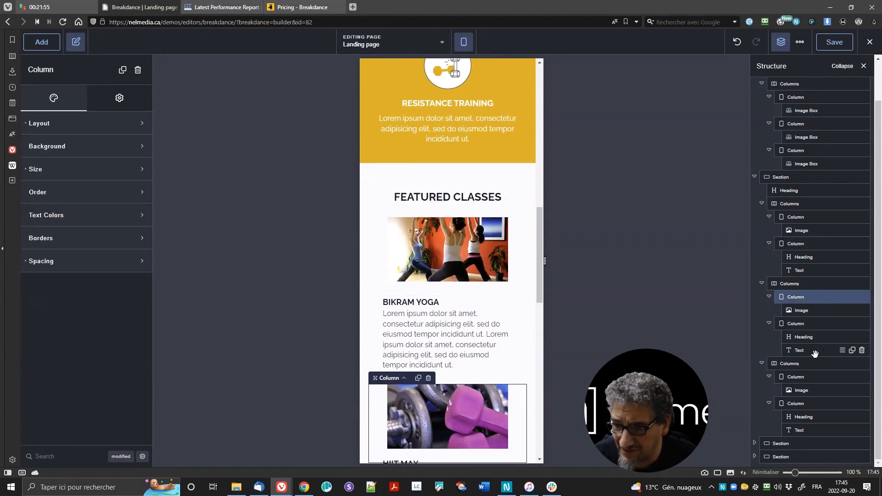
pyautogui.rightClick(801, 375)
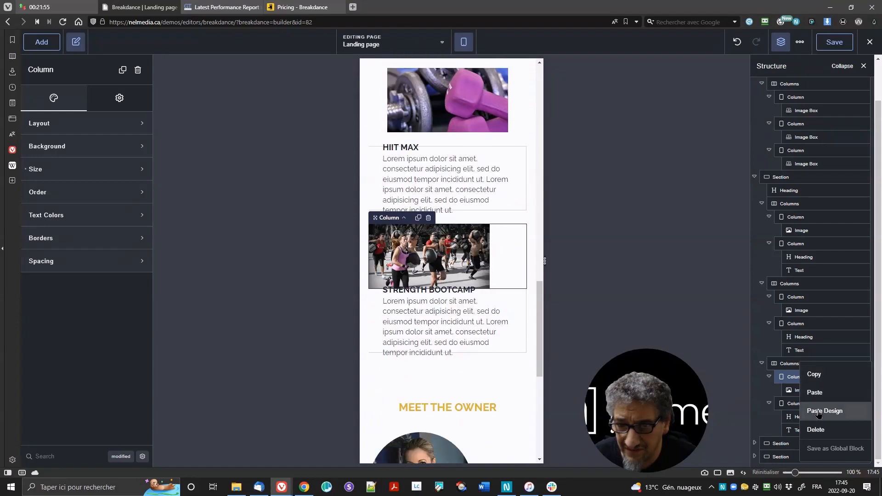
pyautogui.click(825, 410)
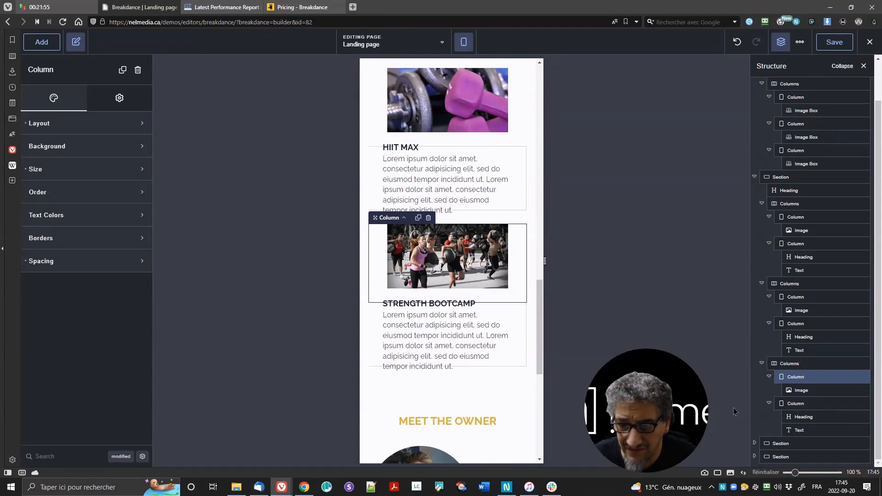
# Copy the BIKRAM YOGA text column and paste its design onto the HIIT MAX and STRENGTH BOOTCAMP text columns.
pyautogui.click(804, 244)
pyautogui.rightClick(804, 244)
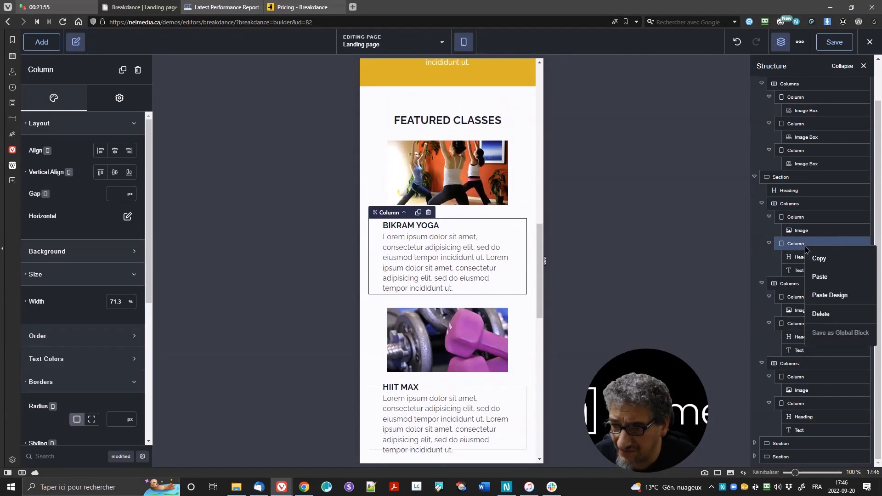
pyautogui.click(816, 256)
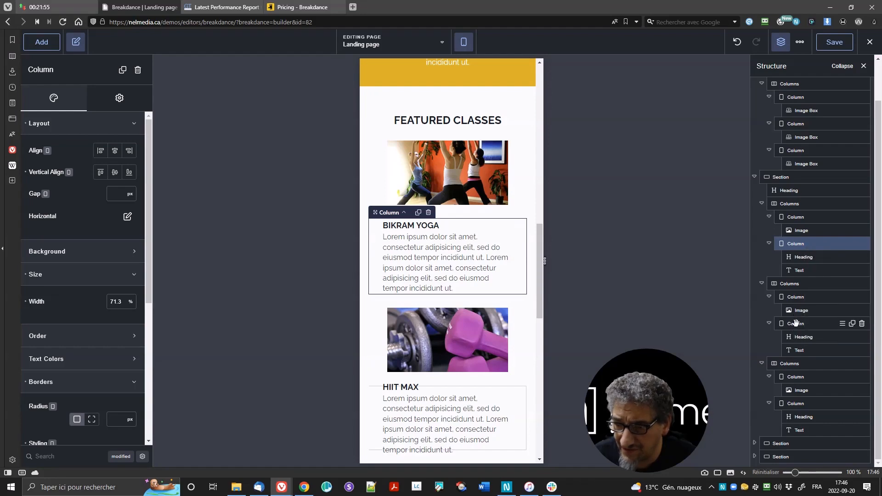
pyautogui.rightClick(796, 325)
pyautogui.click(816, 379)
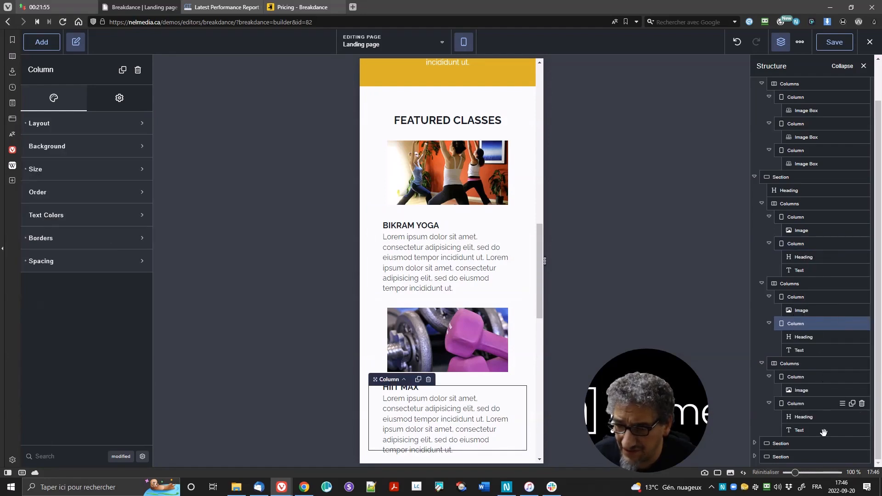
pyautogui.rightClick(804, 403)
pyautogui.click(816, 411)
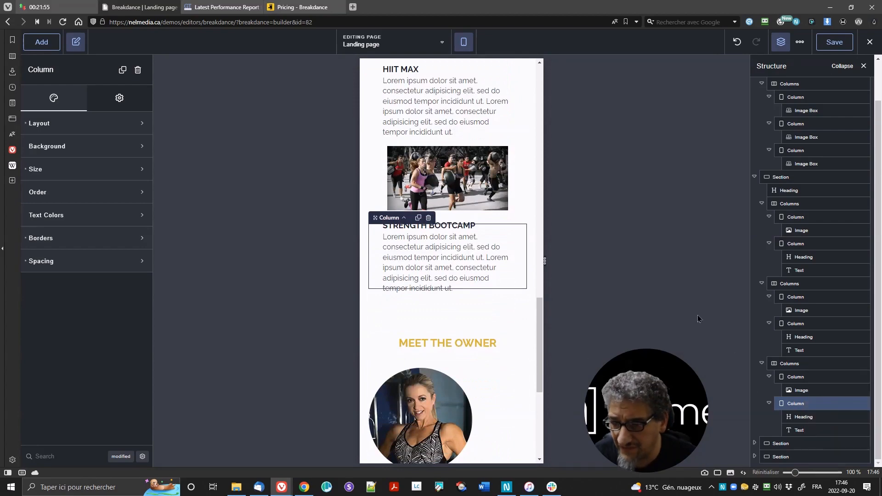
# Filter the HIIT MAX text column's settings to the modified ones and set its wrapper height to auto at Phone Portrait.
pyautogui.scroll(3, 404, 211)
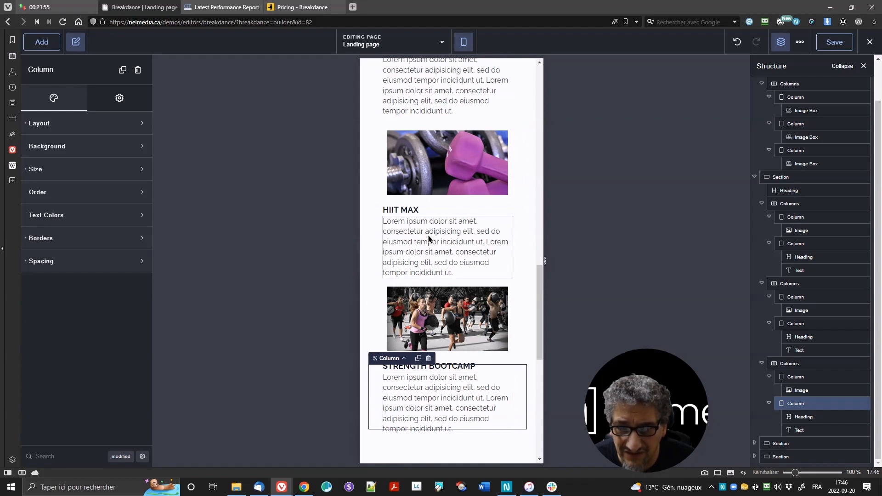
pyautogui.scroll(2, 413, 216)
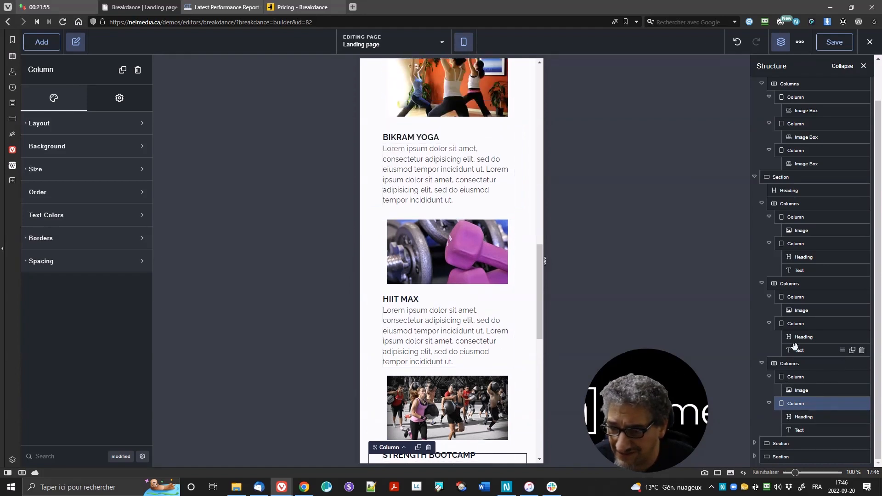
pyautogui.click(797, 323)
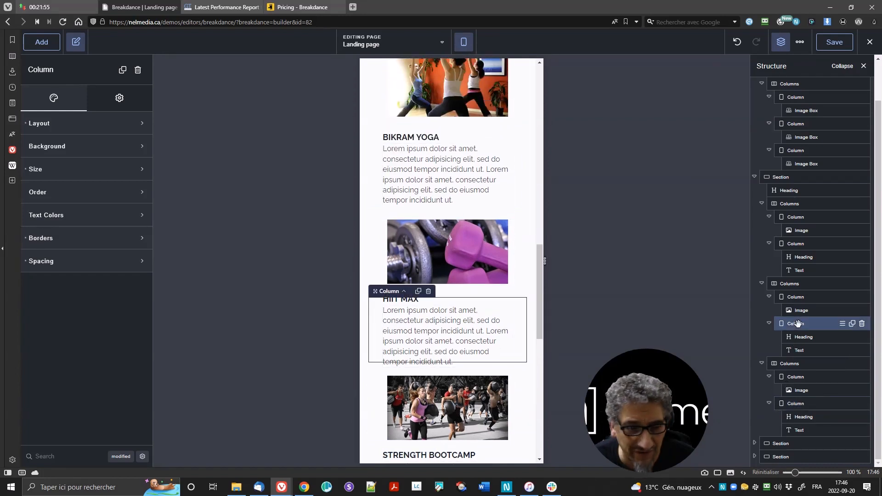
pyautogui.click(120, 456)
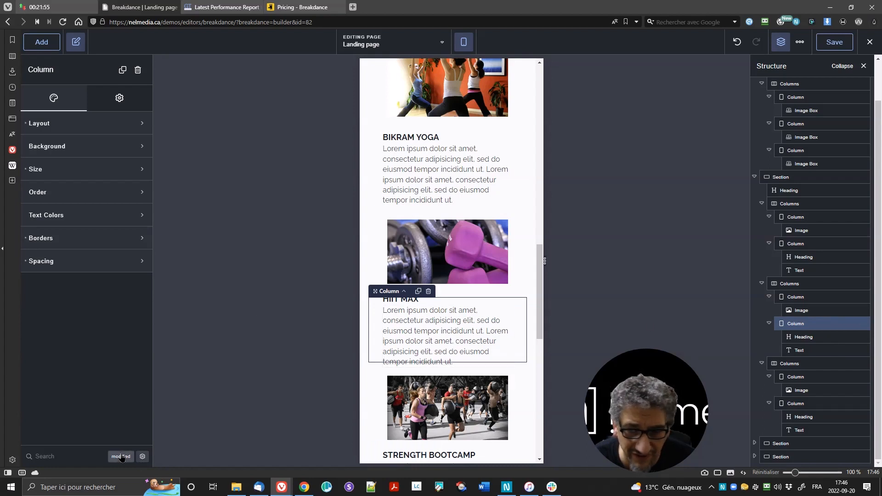
pyautogui.scroll(-1, 105, 388)
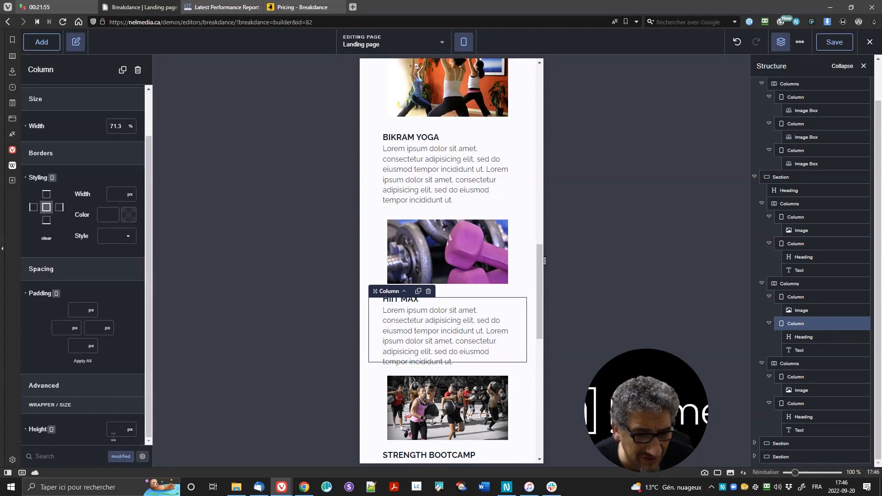
pyautogui.click(131, 430)
pyautogui.click(136, 432)
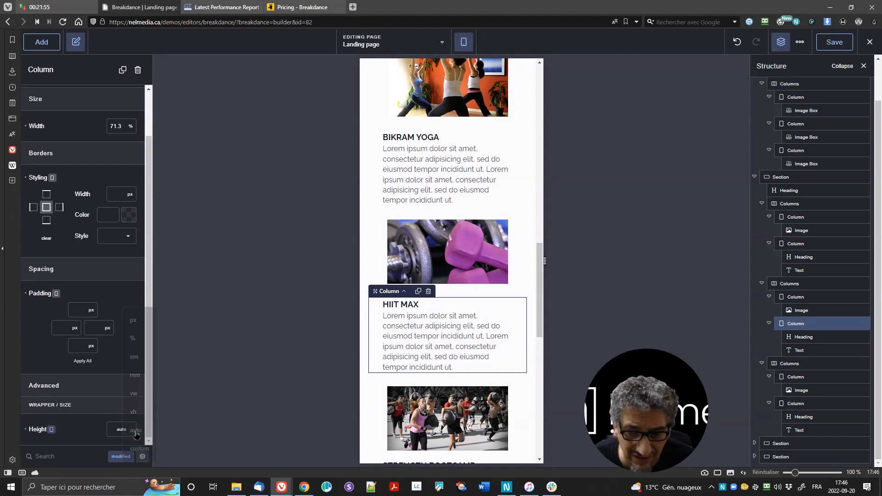
# Filter the STRENGTH BOOTCAMP text column's settings to the modified ones and set its wrapper height to auto at Phone Portrait.
pyautogui.click(804, 401)
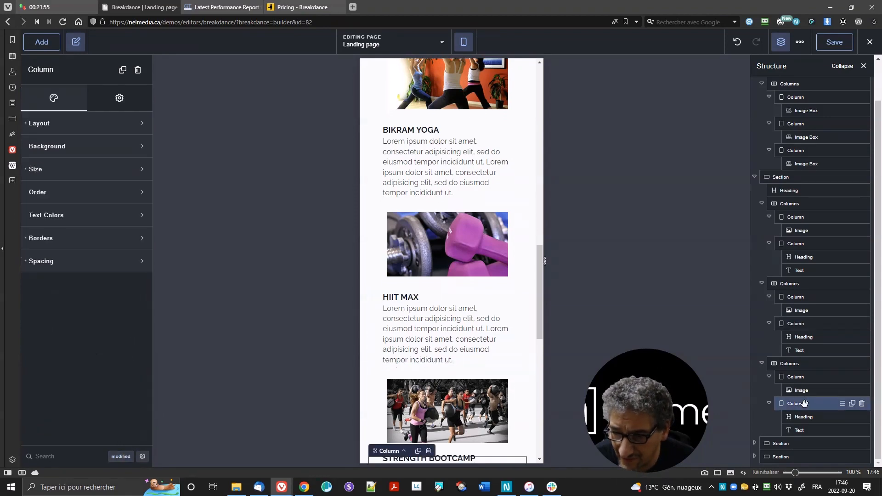
pyautogui.click(121, 269)
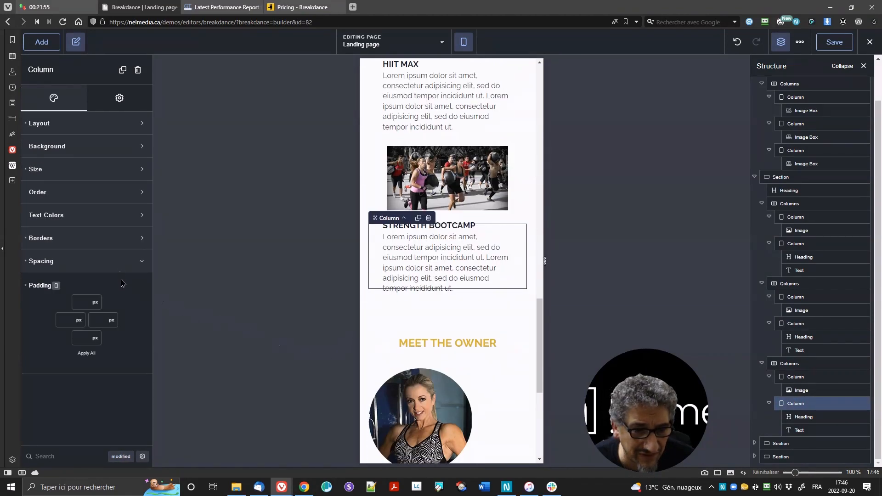
pyautogui.click(121, 456)
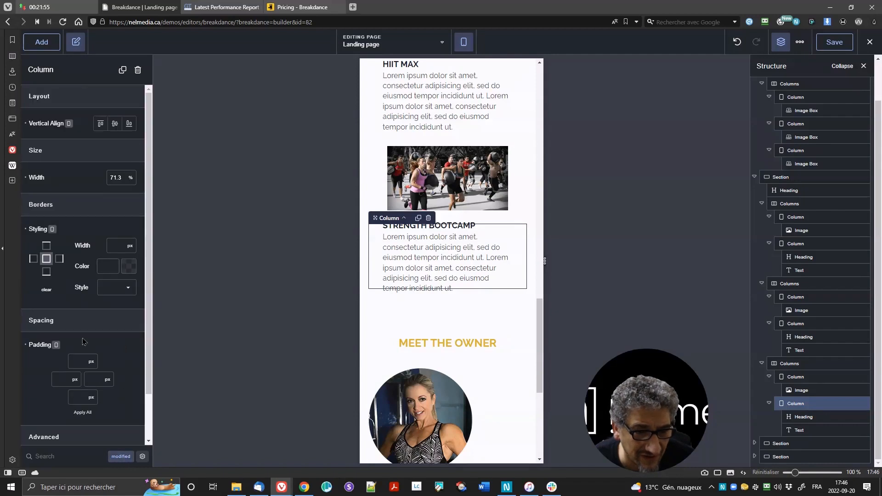
pyautogui.scroll(-2, 115, 345)
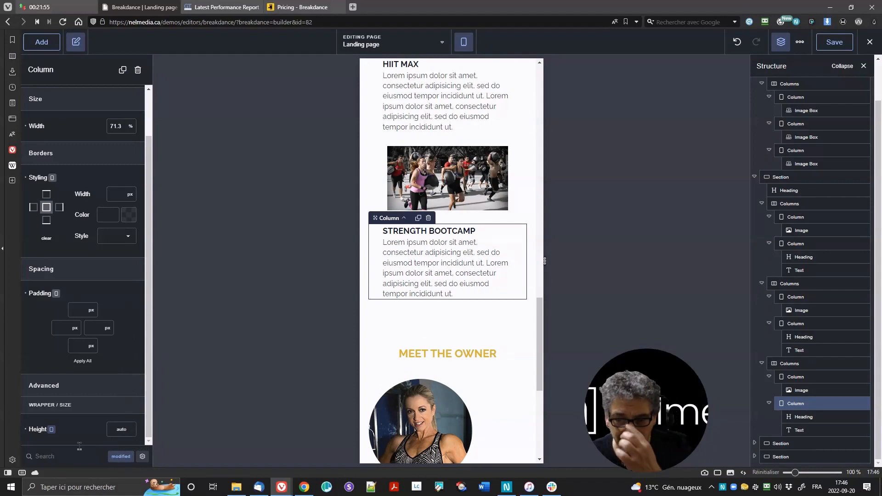
# Review the MEET THE OWNER section at Phone Portrait and switch the preview back to the Desktop breakpoint.
pyautogui.scroll(-5, 487, 280)
pyautogui.scroll(3, 496, 250)
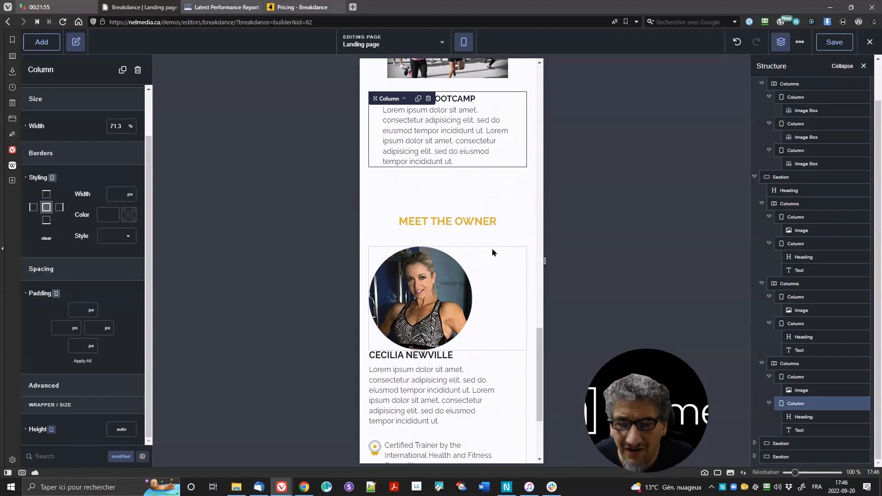
pyautogui.click(464, 50)
pyautogui.click(487, 69)
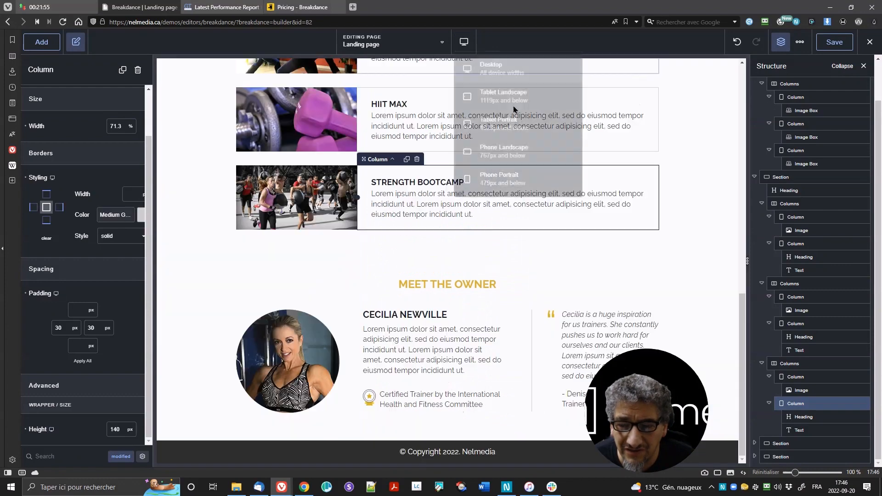
# Collapse the structure tree and open the layout settings of the MEET THE OWNER section's columns.
pyautogui.click(754, 178)
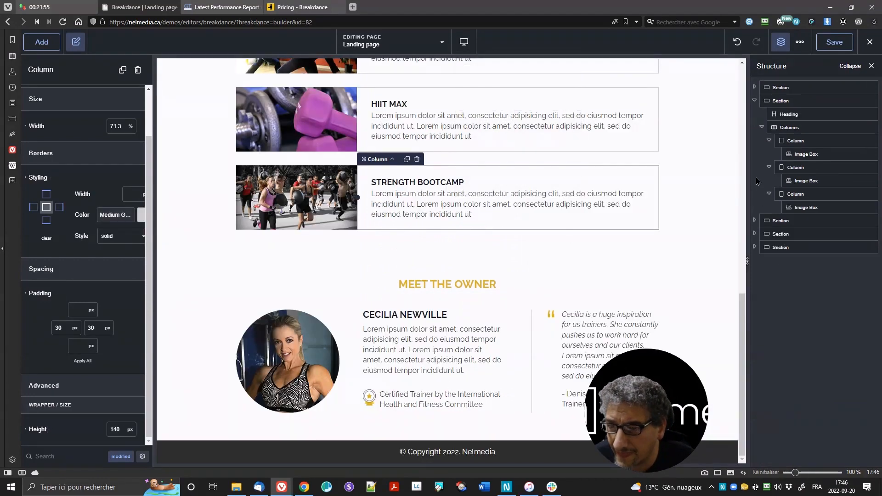
pyautogui.click(850, 66)
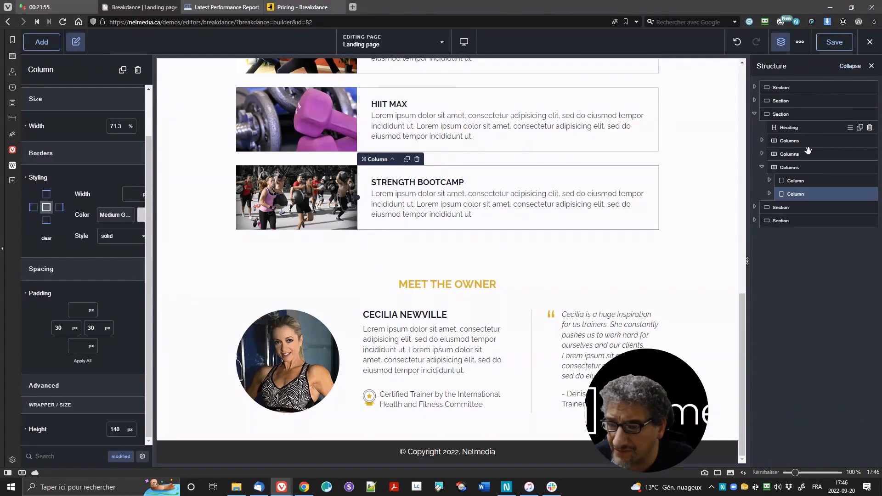
pyautogui.click(755, 114)
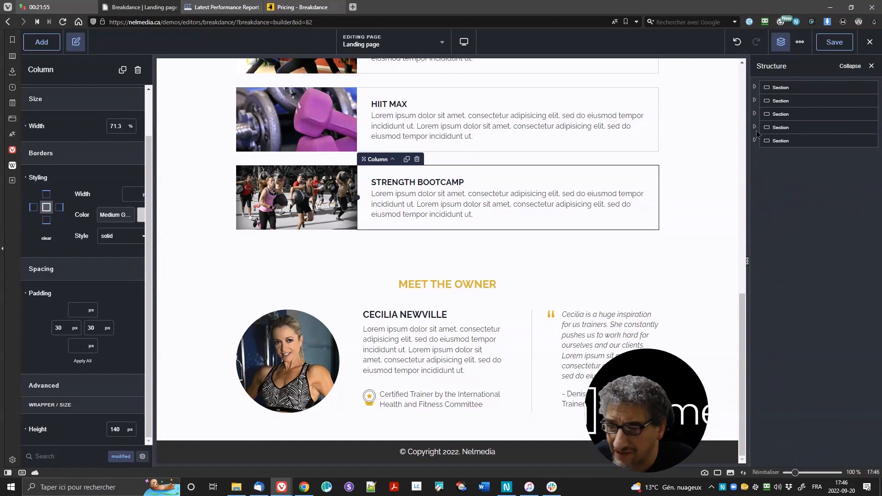
pyautogui.click(776, 127)
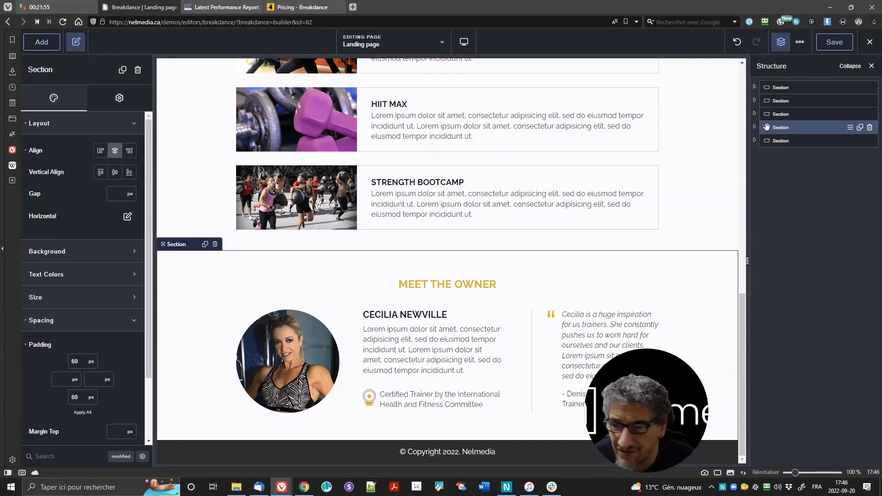
pyautogui.click(754, 127)
pyautogui.click(784, 155)
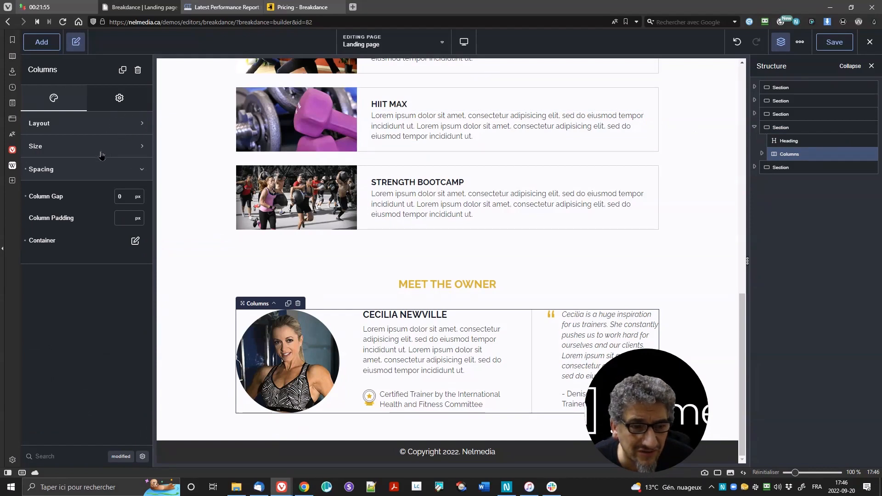
pyautogui.click(72, 125)
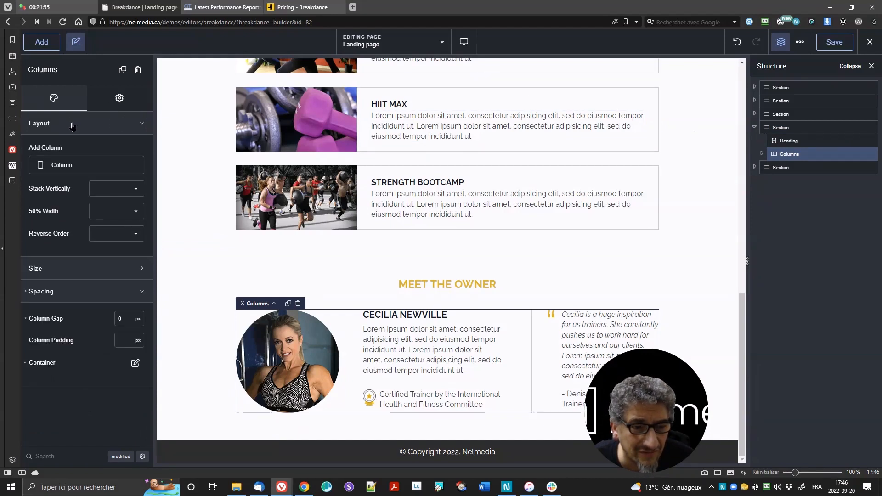
# Set the MEET THE OWNER columns' vertical stacking to Never and preview them at Tablet Landscape and Tablet Portrait.
pyautogui.click(112, 193)
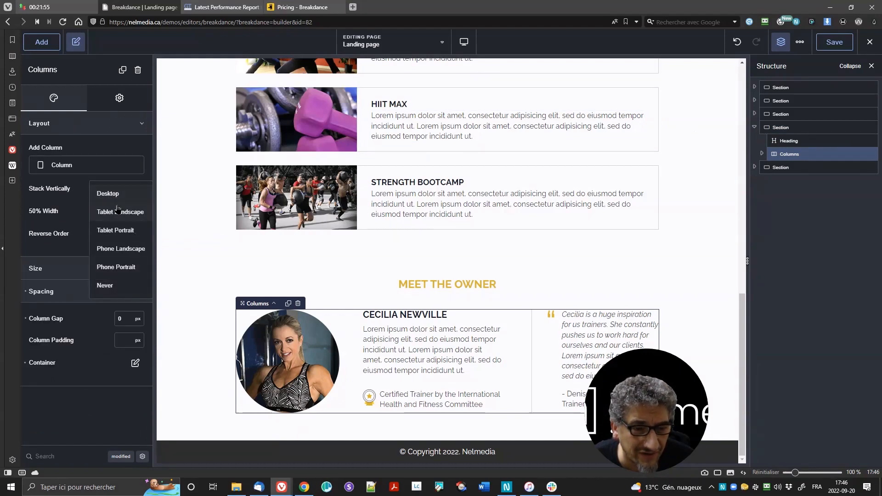
pyautogui.click(128, 287)
pyautogui.click(464, 42)
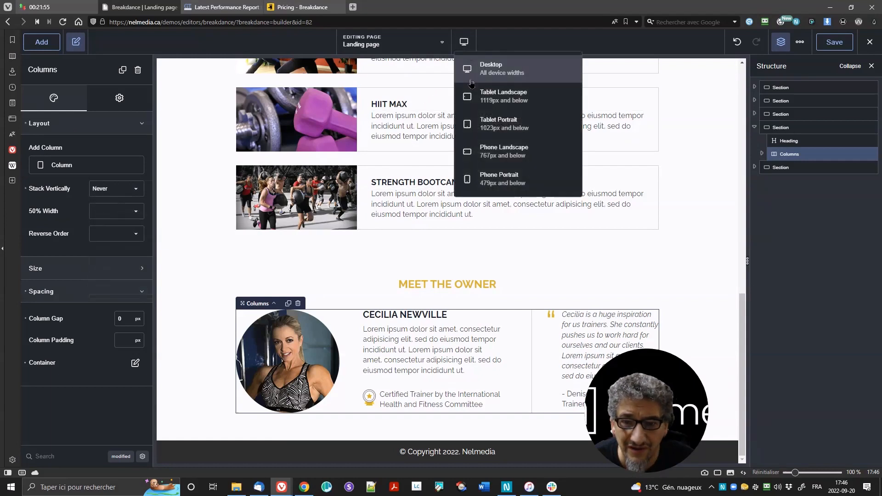
pyautogui.click(491, 97)
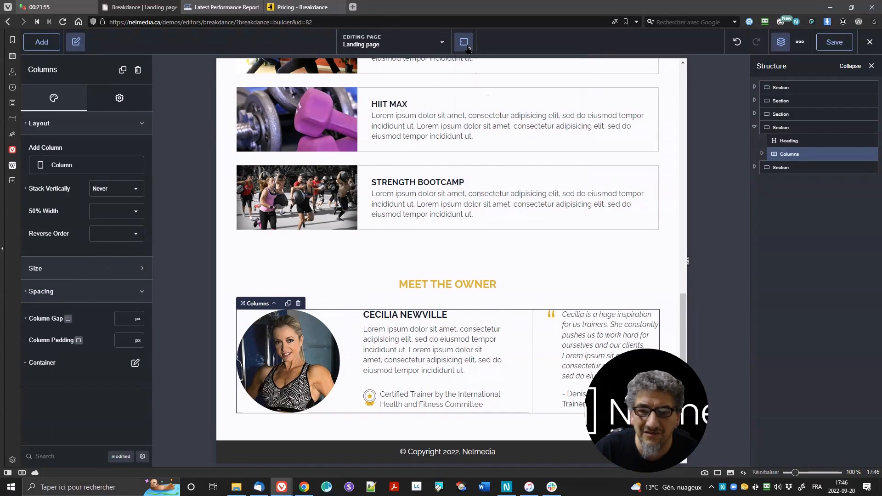
pyautogui.click(464, 41)
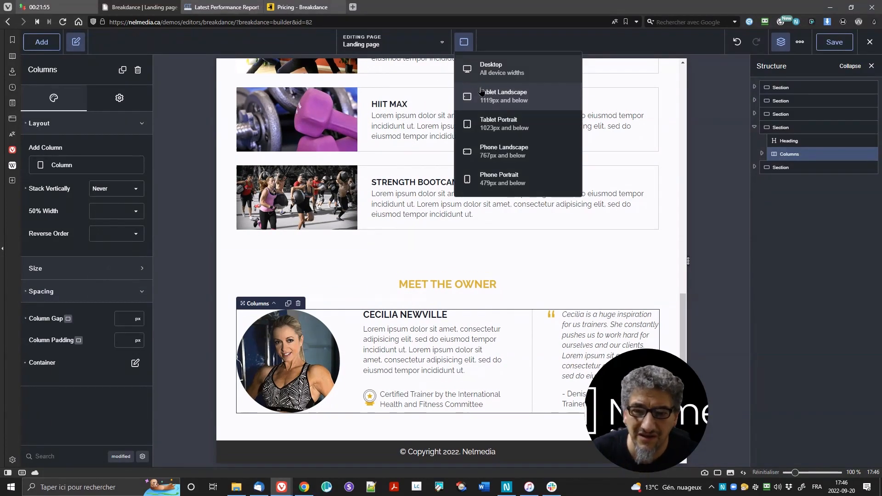
pyautogui.click(500, 124)
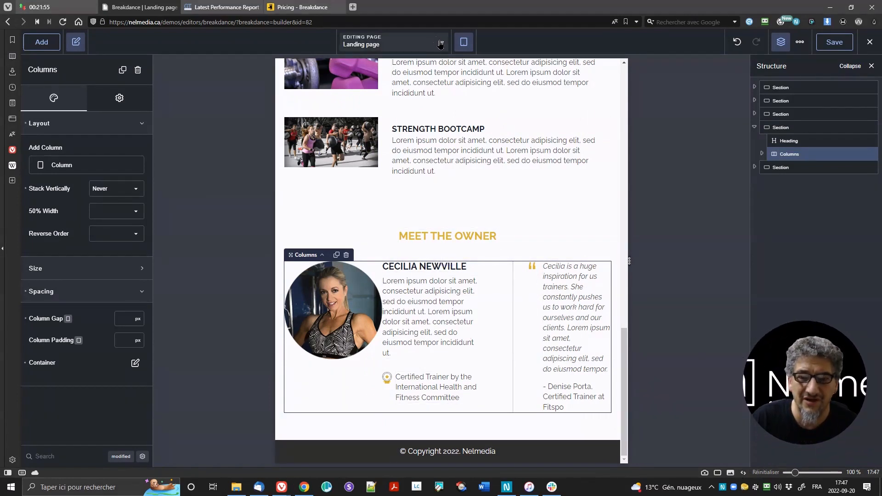
pyautogui.click(465, 45)
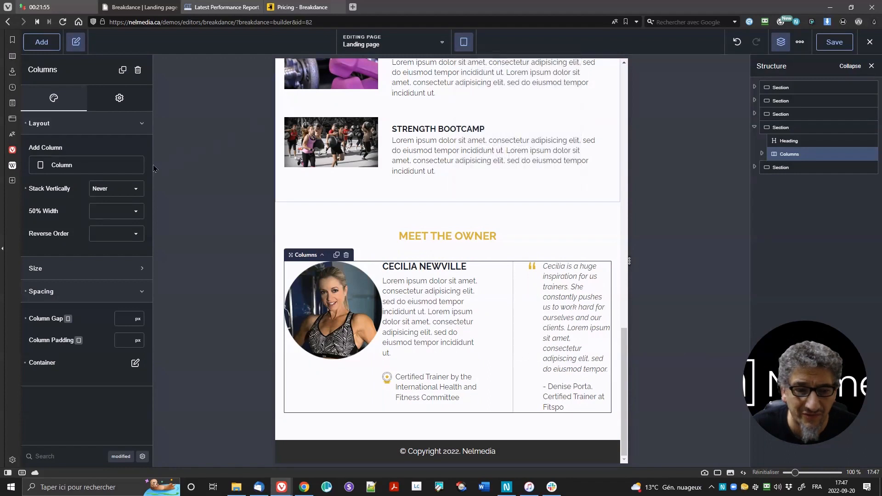
# Try the MEET THE OWNER columns with 50% width at Tablet Portrait, with vertical stacking at Tablet Portrait and at Never, and clear the 50% width.
pyautogui.click(115, 189)
pyautogui.click(120, 230)
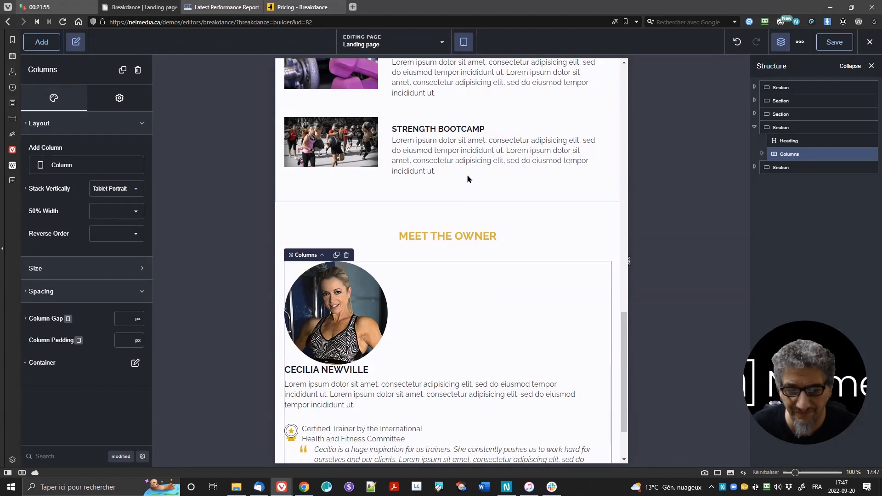
pyautogui.click(121, 211)
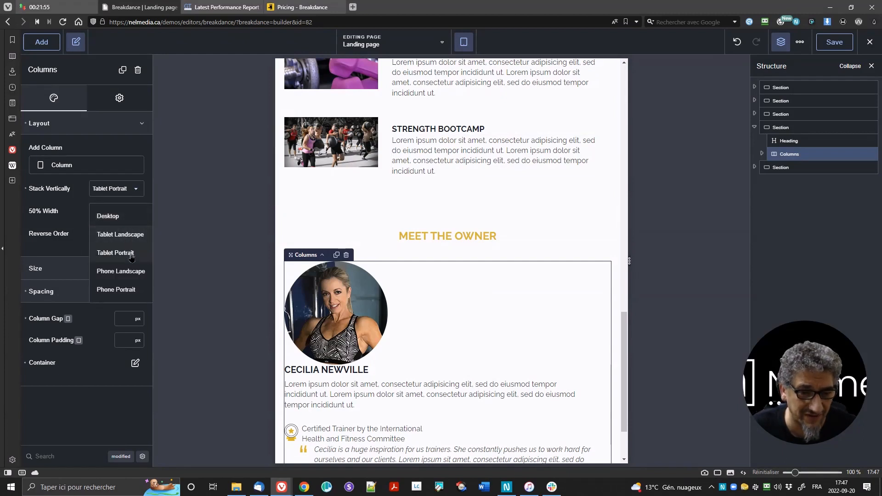
pyautogui.click(115, 253)
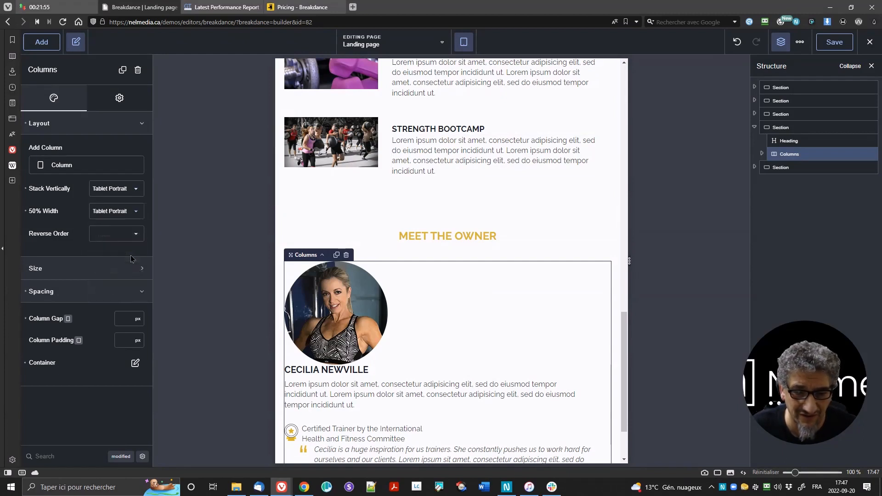
pyautogui.click(115, 189)
pyautogui.click(123, 286)
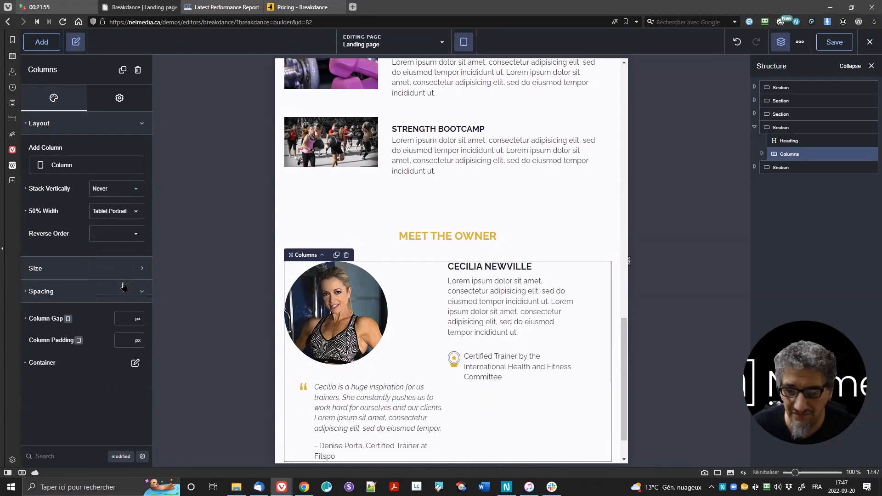
pyautogui.scroll(-2, 326, 368)
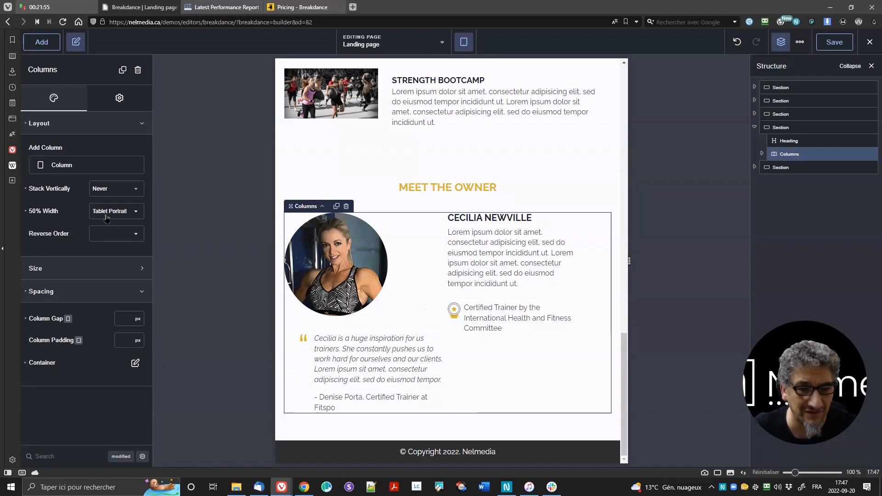
pyautogui.click(26, 211)
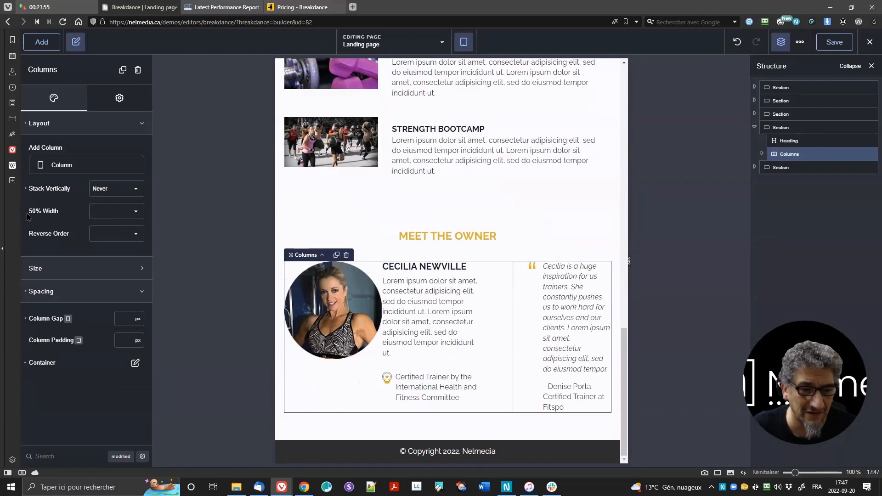
# Stack the MEET THE OWNER columns vertically at Tablet Portrait and centre the contents of the photo column.
pyautogui.click(105, 192)
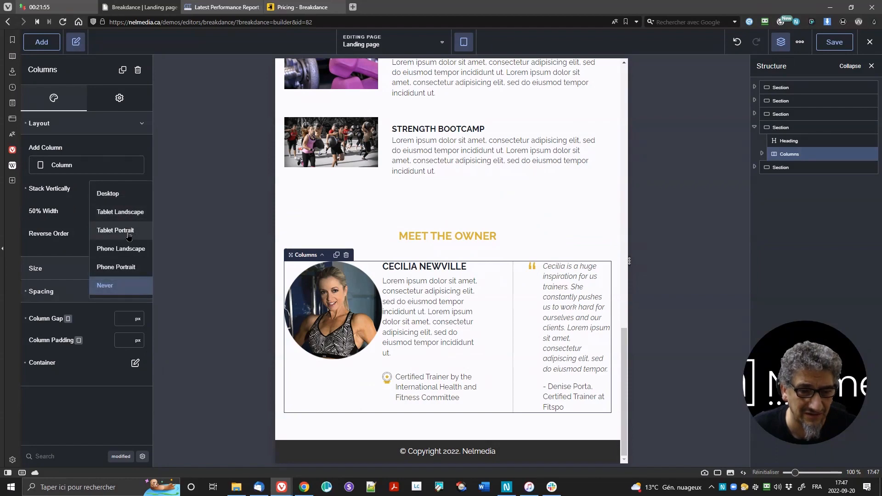
pyautogui.click(115, 230)
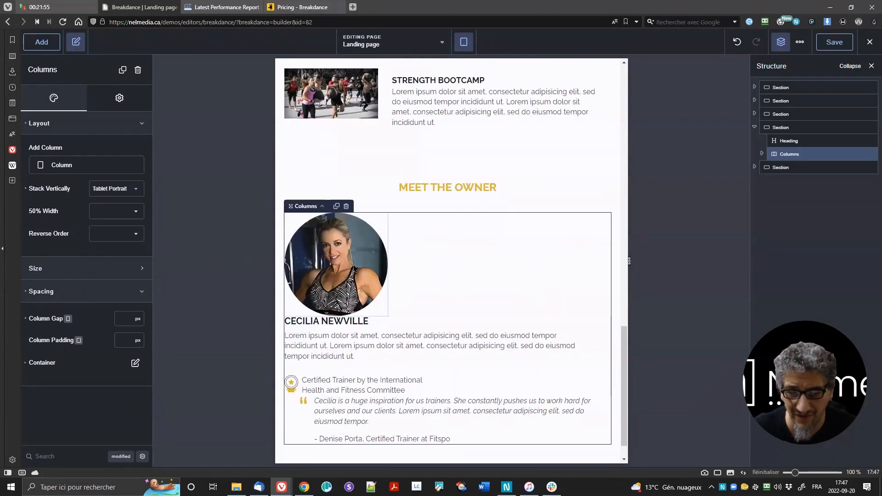
pyautogui.click(761, 154)
pyautogui.click(799, 168)
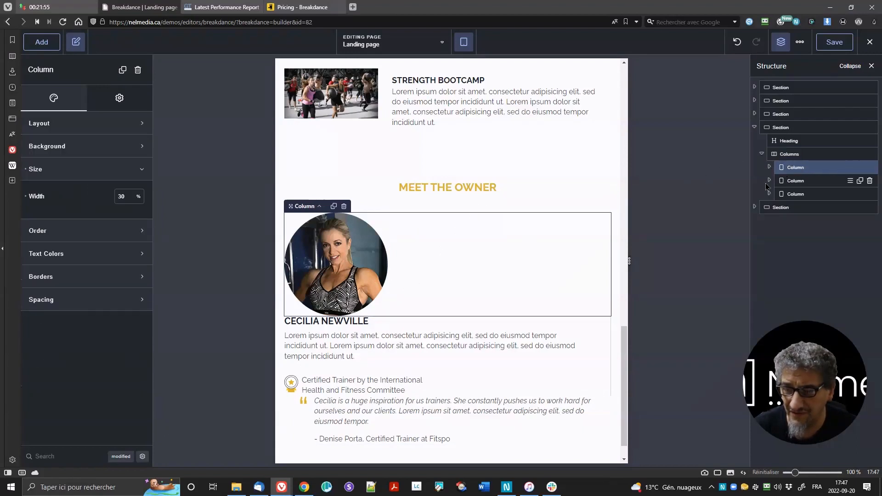
pyautogui.click(59, 122)
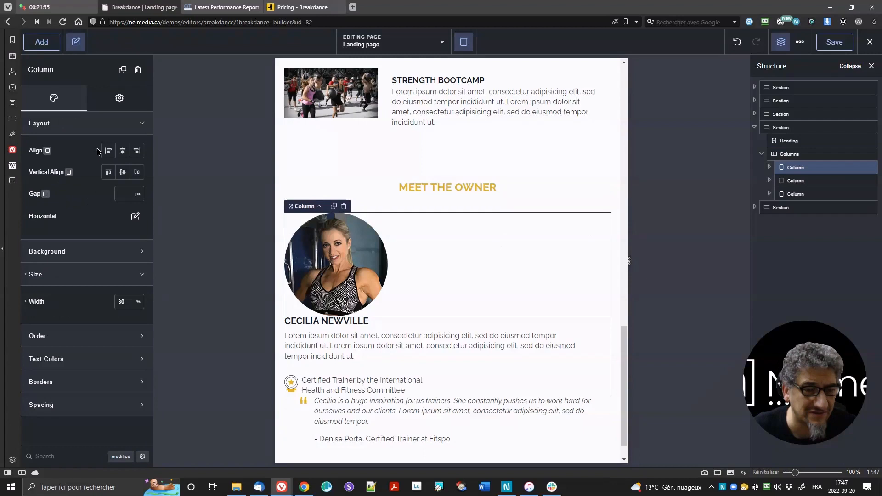
pyautogui.click(123, 151)
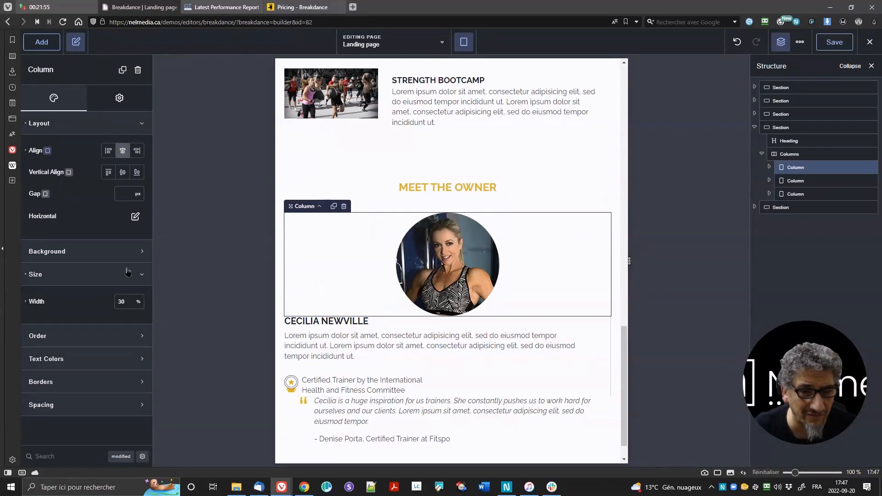
# Set the bottom padding of the owner's photo column to 30 px at Tablet Portrait.
pyautogui.click(81, 403)
pyautogui.scroll(-2, 83, 409)
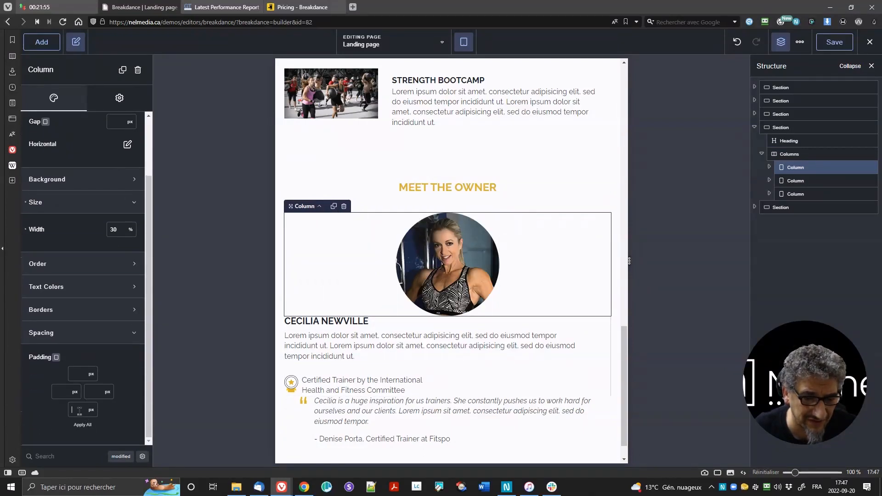
pyautogui.click(81, 410)
pyautogui.write('30')
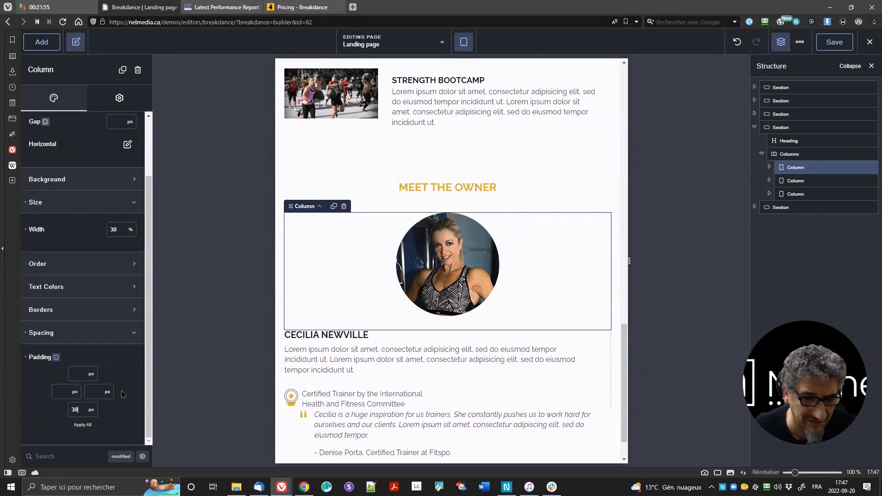
pyautogui.scroll(-1, 391, 326)
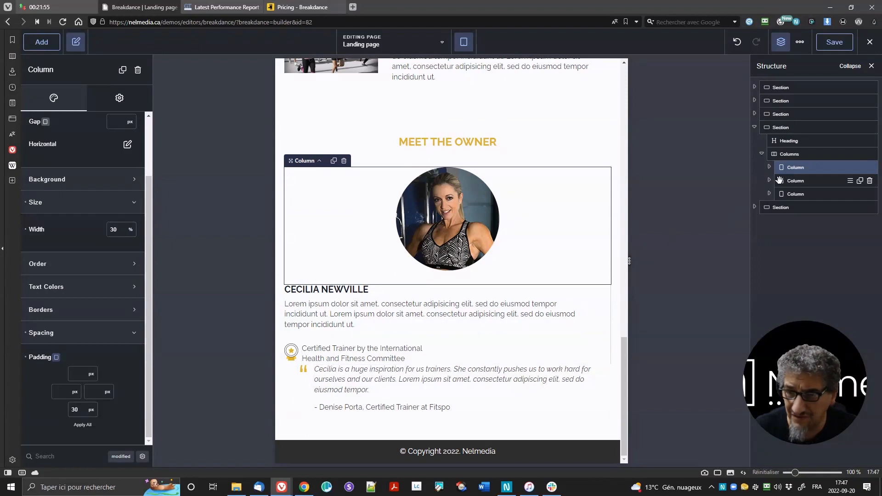
# Give the owner's description column a bottom padding of 30 px at Tablet Portrait.
pyautogui.click(794, 180)
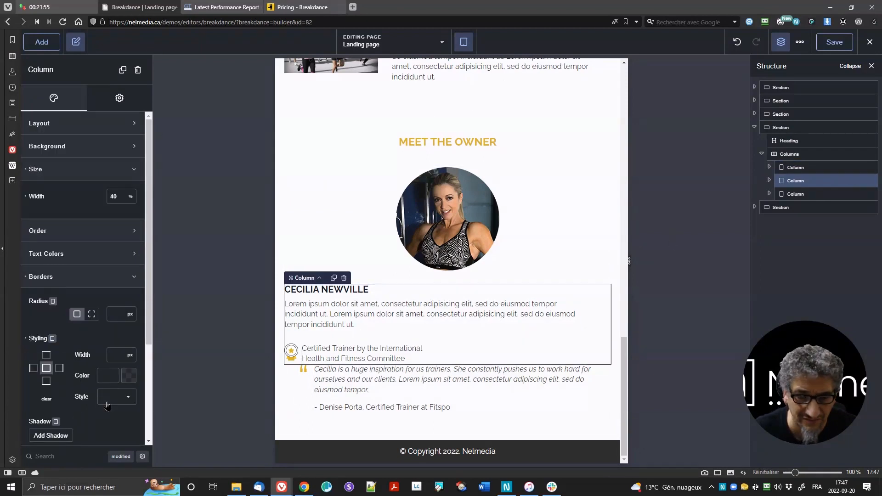
pyautogui.scroll(-3, 107, 406)
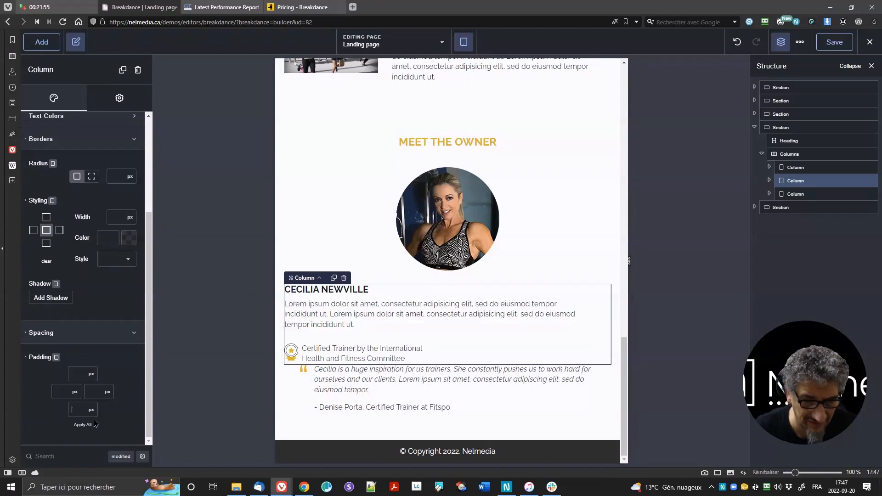
pyautogui.write('30')
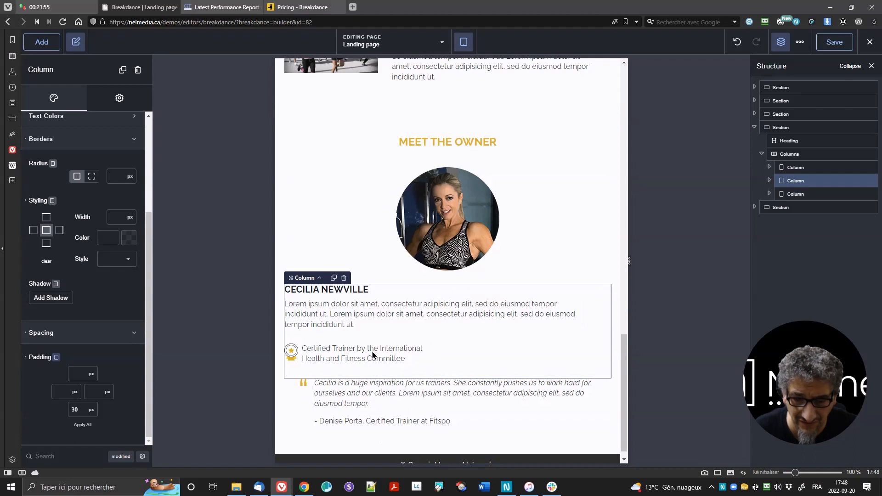
pyautogui.click(424, 314)
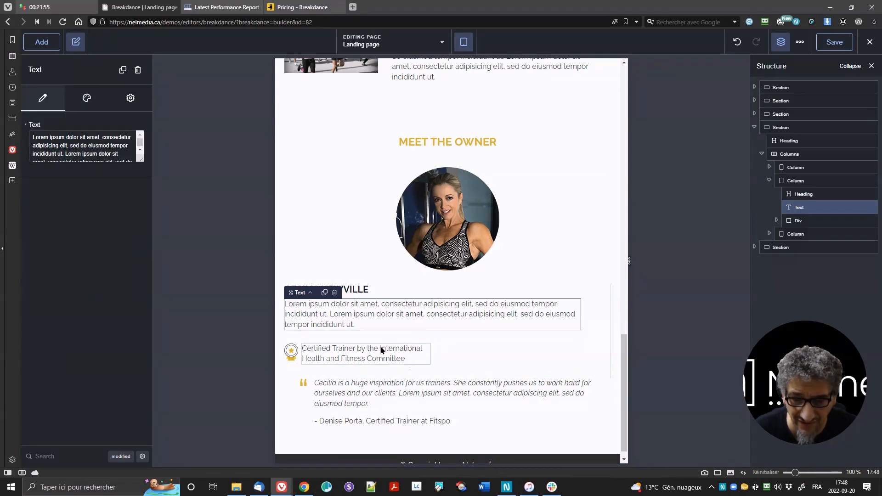
pyautogui.click(794, 180)
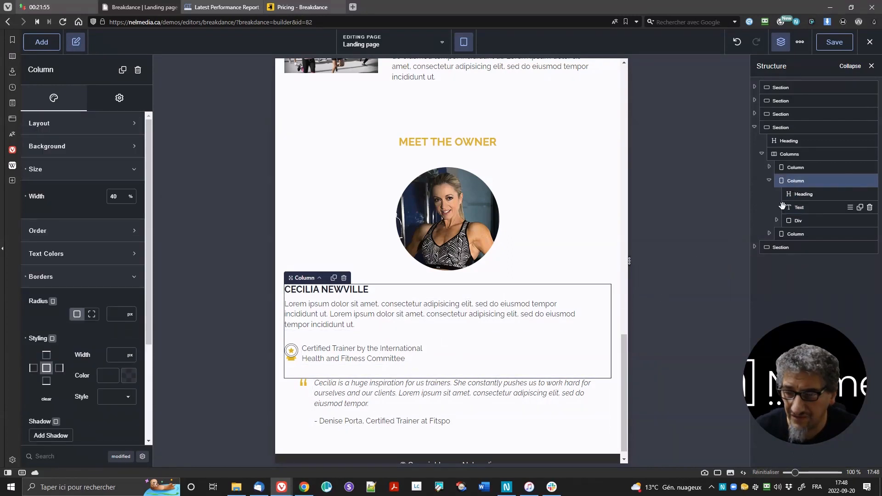
pyautogui.click(798, 221)
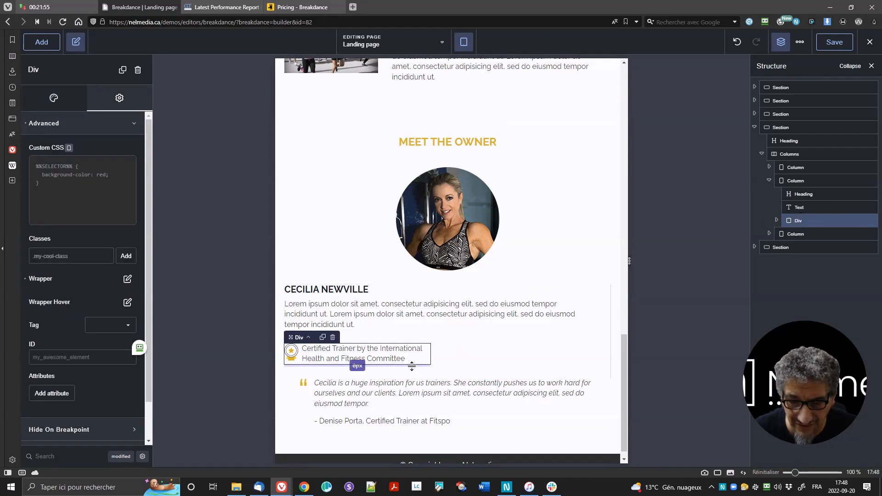
pyautogui.moveTo(415, 365)
pyautogui.mouseDown()
pyautogui.moveTo(415, 389)
pyautogui.moveTo(419, 361)
pyautogui.mouseUp()
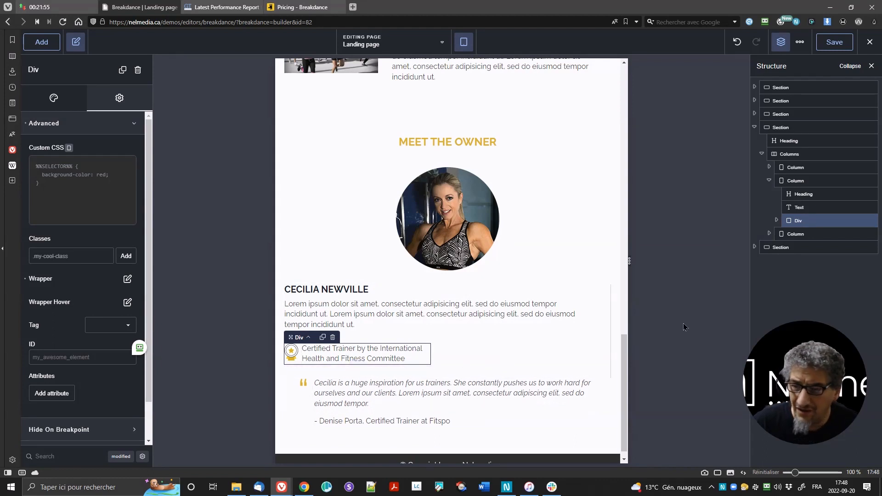
# Set the left padding of the testimonial column to 10 px at Tablet Portrait.
pyautogui.click(797, 233)
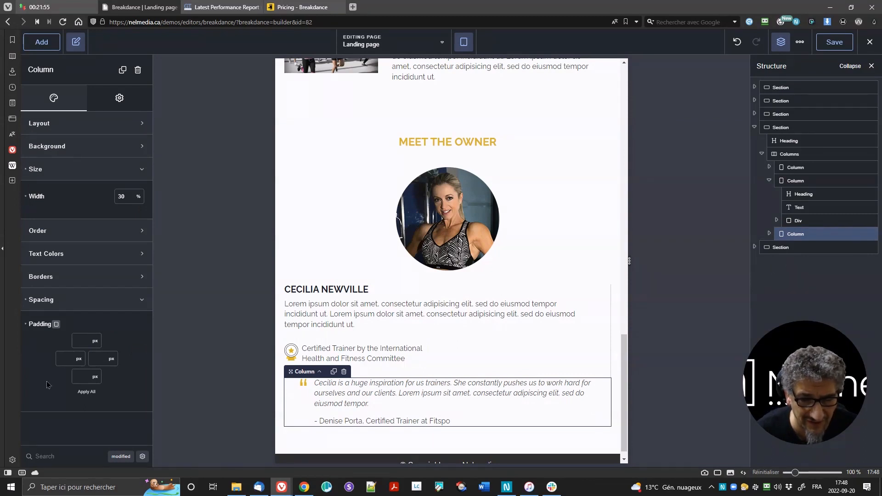
pyautogui.write('0')
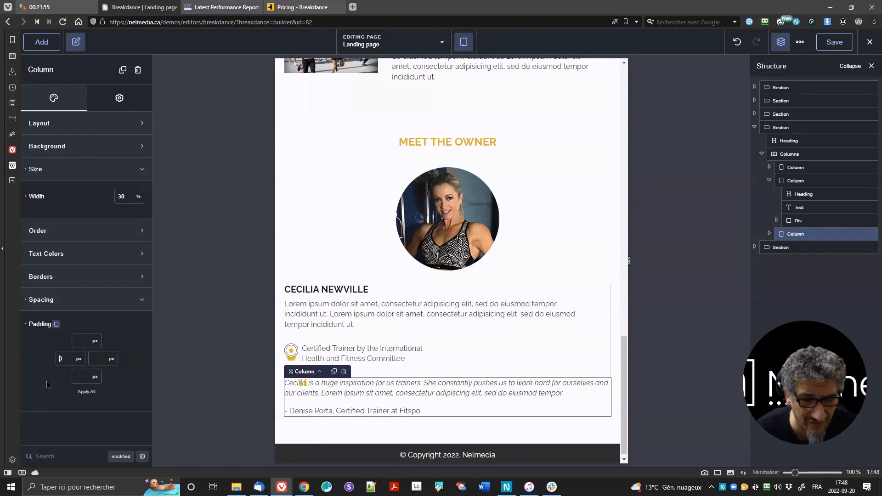
pyautogui.press('Left')
pyautogui.write('1')
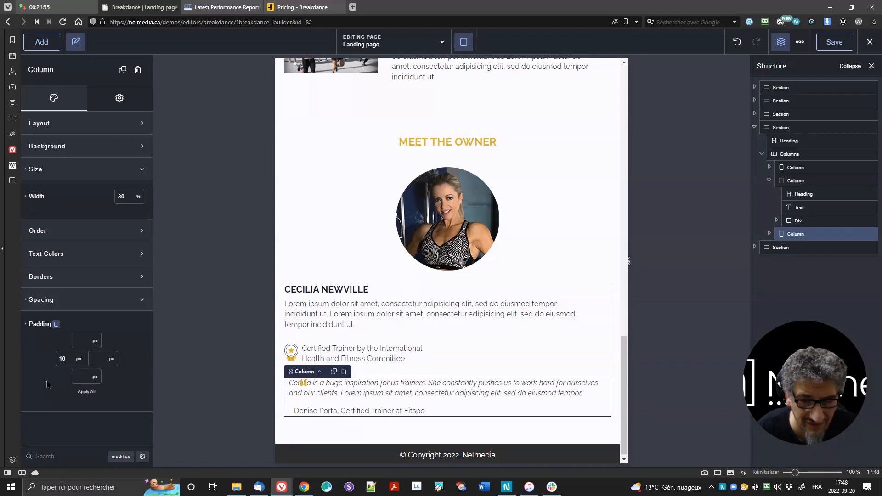
# Filter the settings of the testimonial's quotation-mark div to the modified ones and set its position to absolute at Tablet Portrait.
pyautogui.click(769, 234)
pyautogui.click(799, 248)
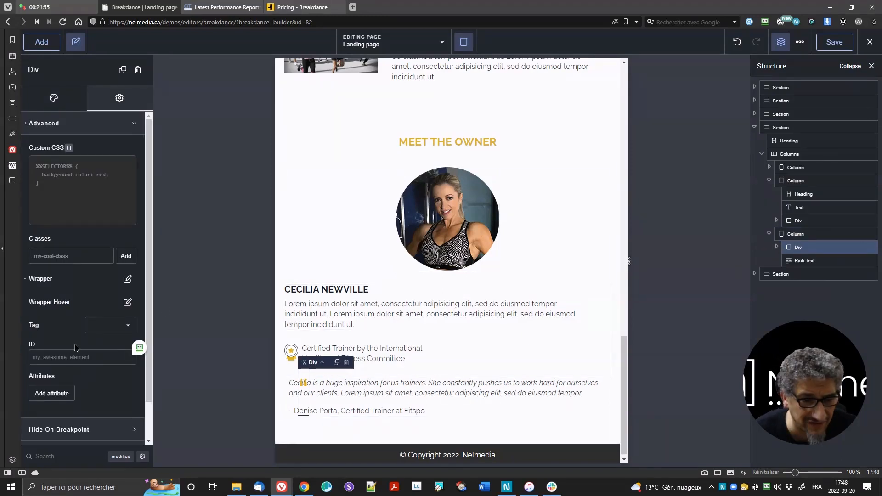
pyautogui.scroll(-1, 87, 379)
pyautogui.click(121, 456)
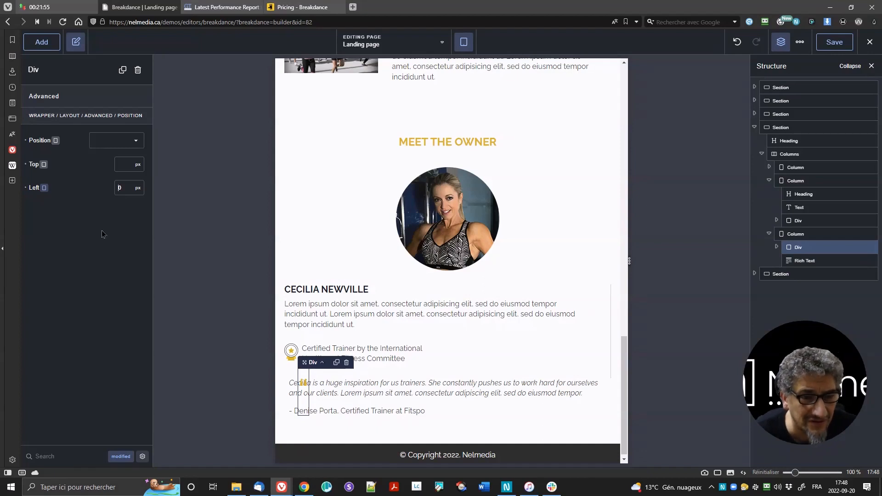
pyautogui.click(117, 143)
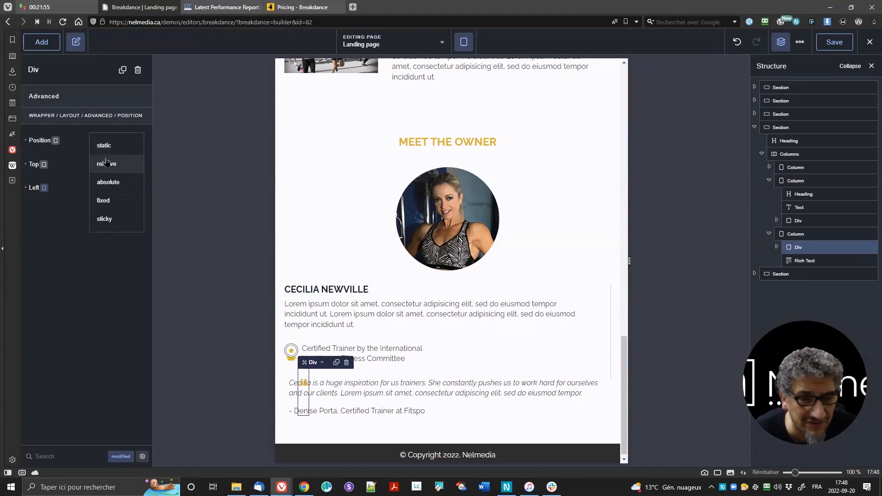
pyautogui.click(67, 279)
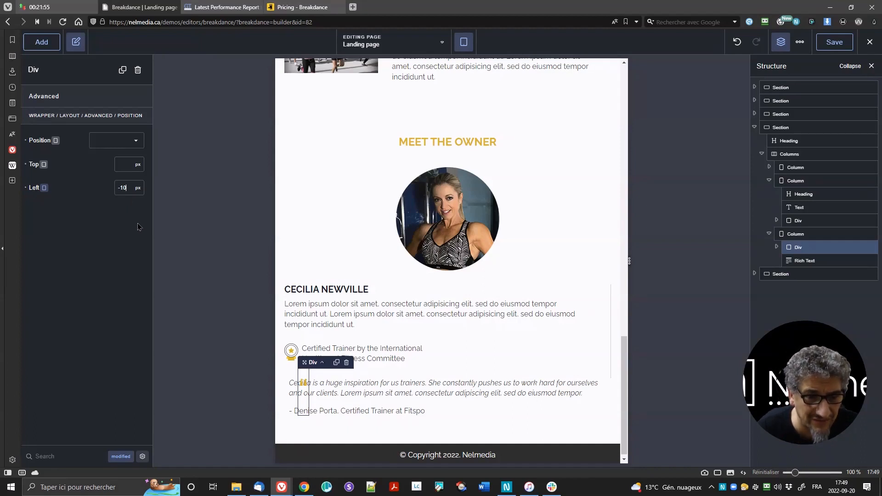
pyautogui.click(114, 140)
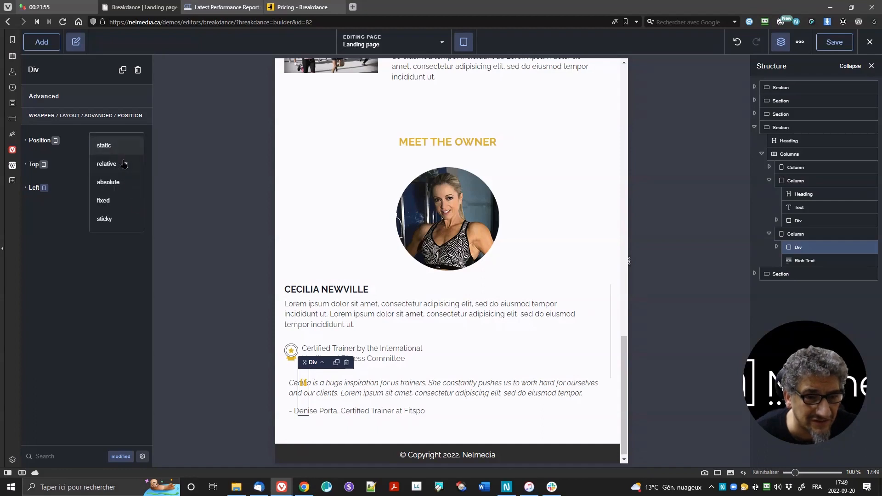
pyautogui.click(128, 184)
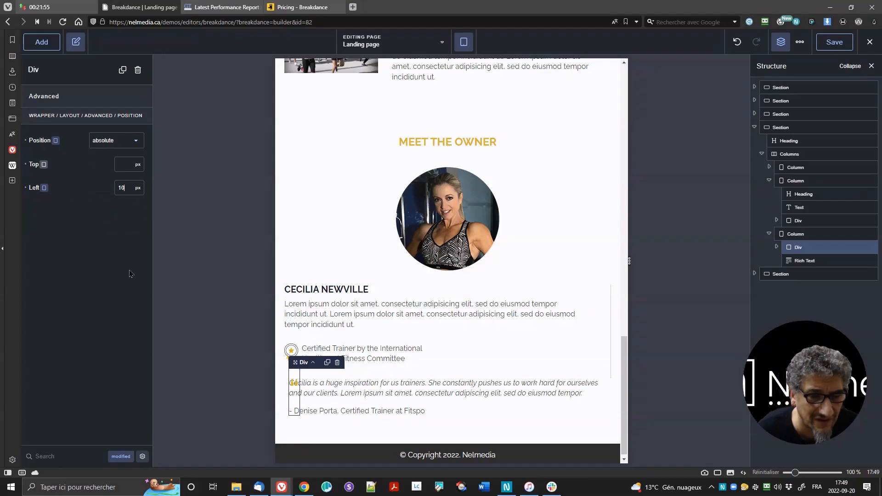
# Set the left offset of the testimonial's quotation-mark div to -15 px.
pyautogui.press('BackSpace')
pyautogui.press('BackSpace')
pyautogui.write('0')
pyautogui.press('BackSpace')
pyautogui.write('-10')
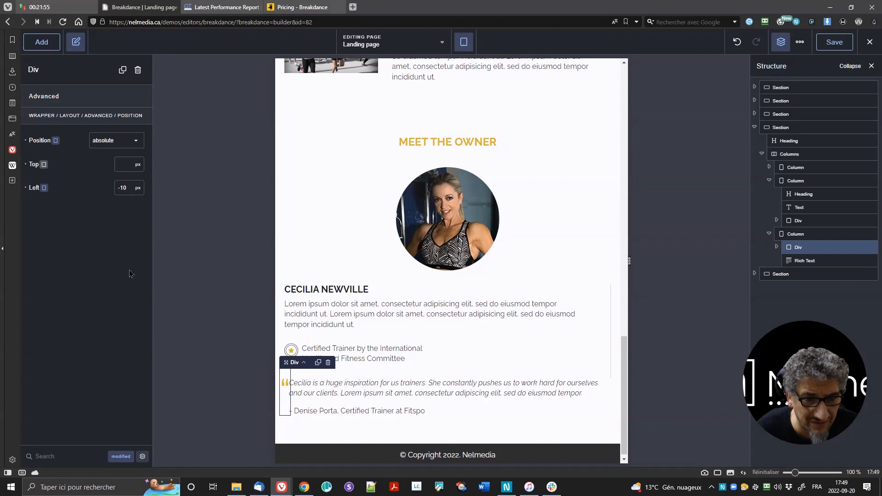
pyautogui.press('Down')
pyautogui.press('Down')
pyautogui.press('Down')
pyautogui.press('Down')
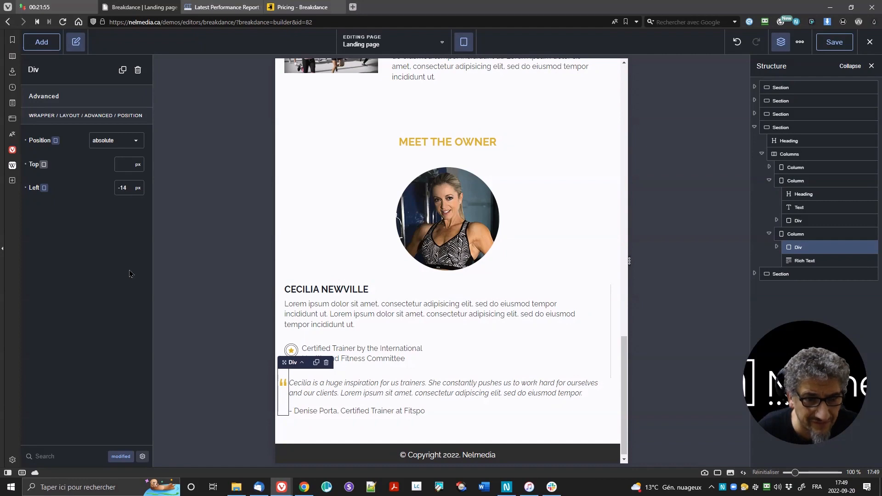
pyautogui.press('Down')
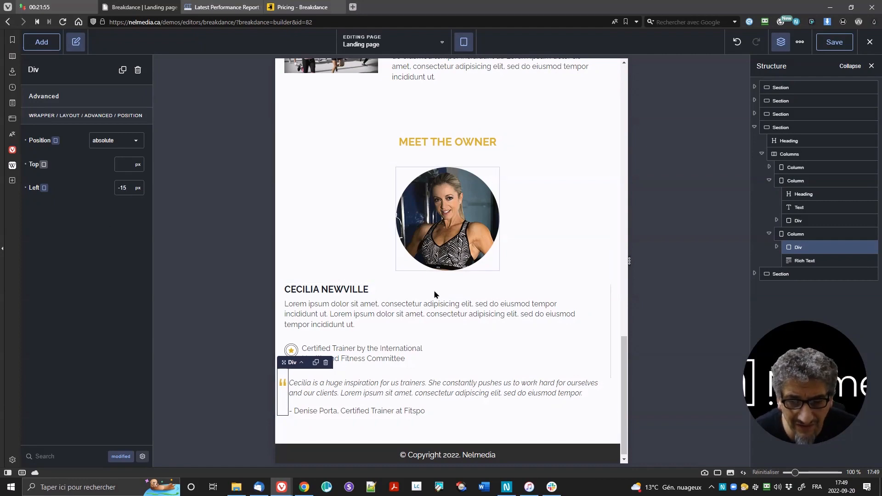
# Preview the MEET THE OWNER section at the Phone Landscape and Phone Portrait breakpoints, checking the stacked columns and testimonial.
pyautogui.click(556, 260)
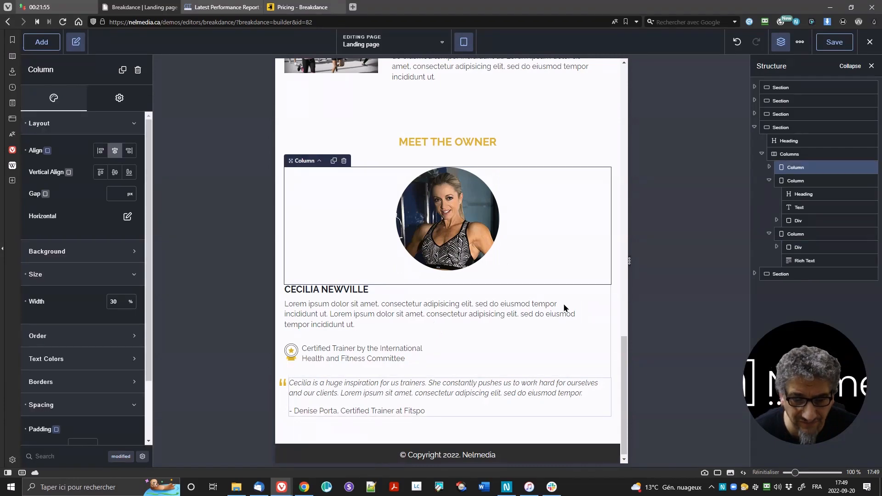
pyautogui.click(464, 45)
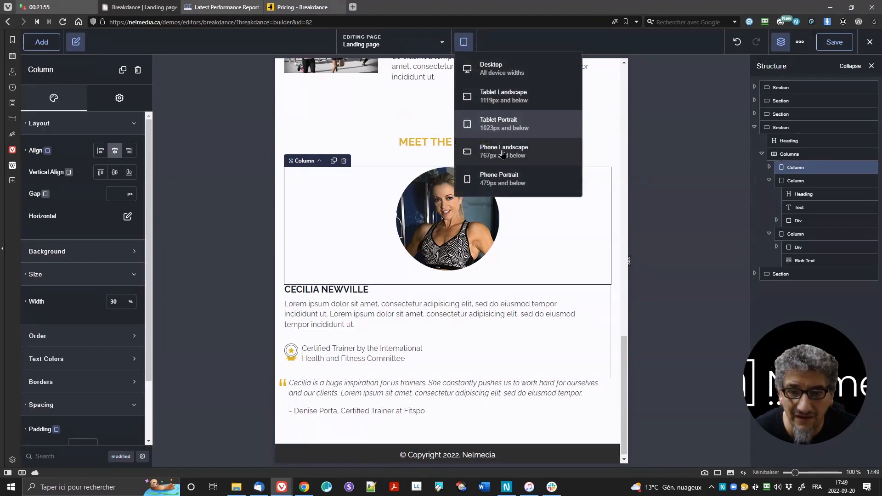
pyautogui.click(516, 122)
pyautogui.scroll(-6, 503, 225)
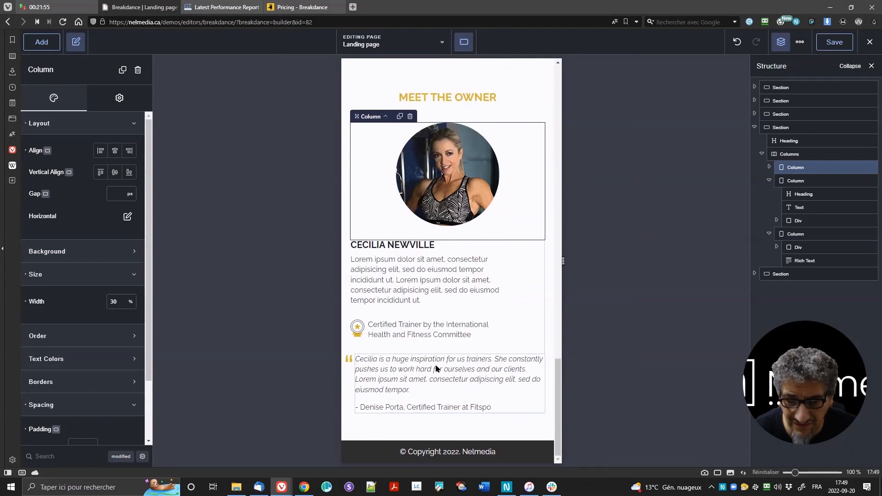
pyautogui.click(465, 45)
pyautogui.click(533, 179)
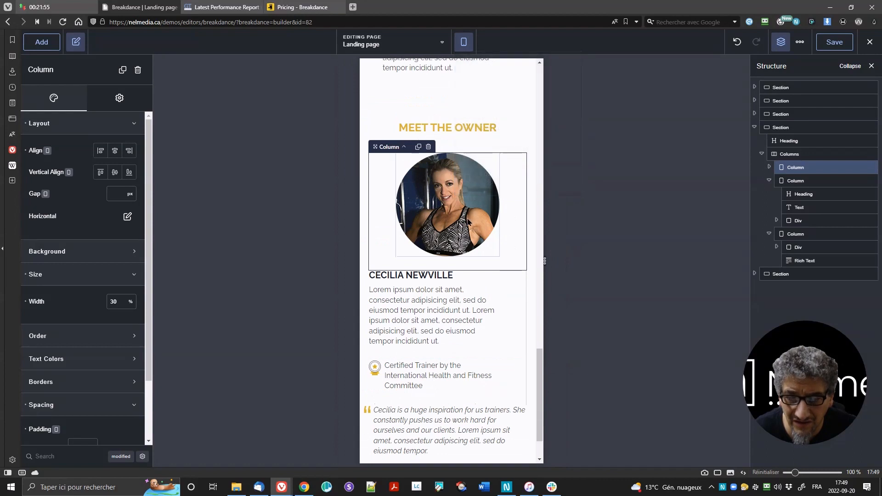
pyautogui.scroll(-2, 432, 261)
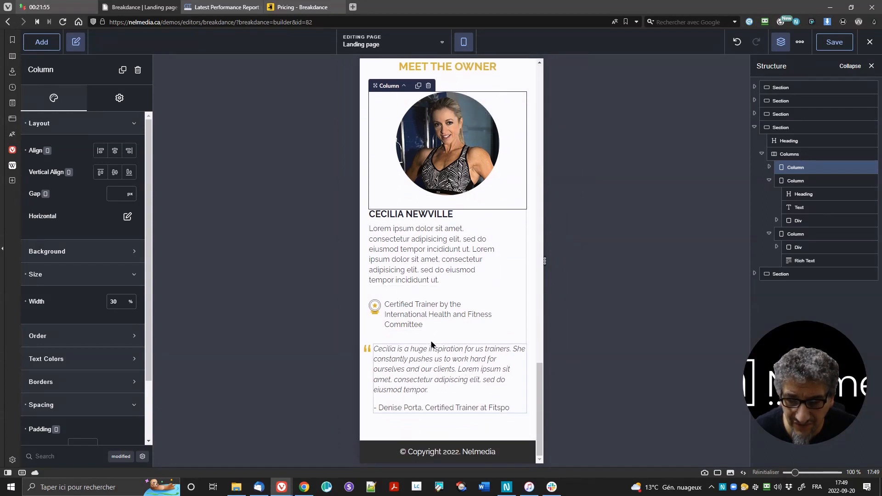
pyautogui.scroll(8, 445, 276)
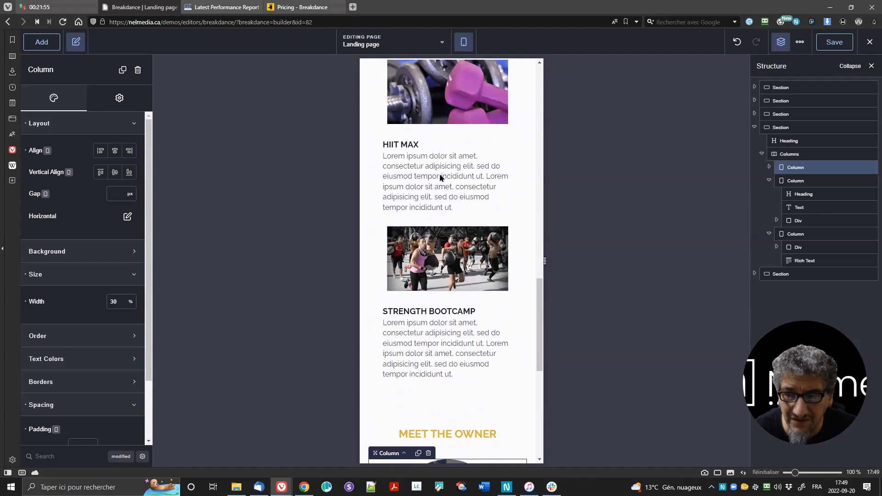
# Return the preview to the Desktop breakpoint and review the page layout up to the hero section.
pyautogui.click(464, 46)
pyautogui.click(472, 76)
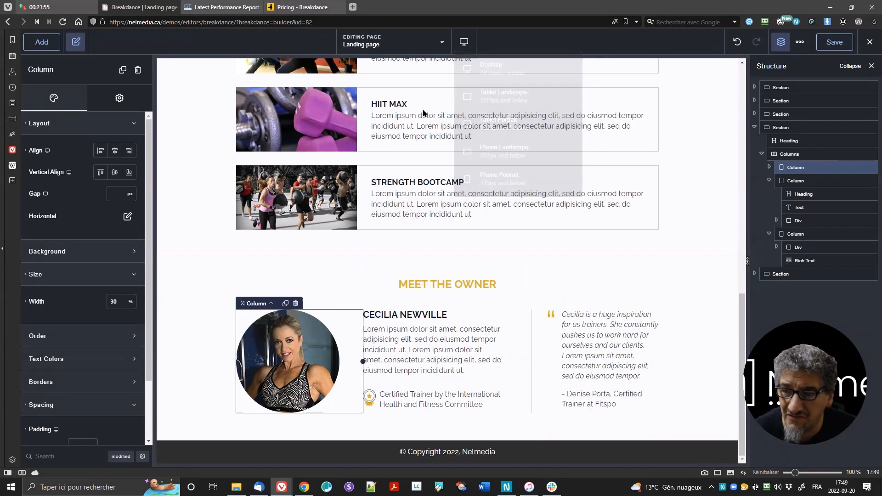
pyautogui.scroll(10, 487, 217)
pyautogui.scroll(3, 487, 217)
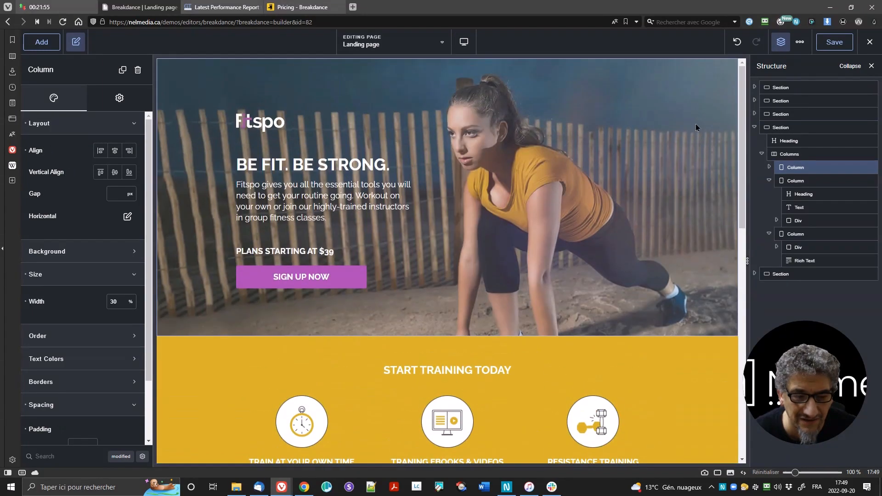